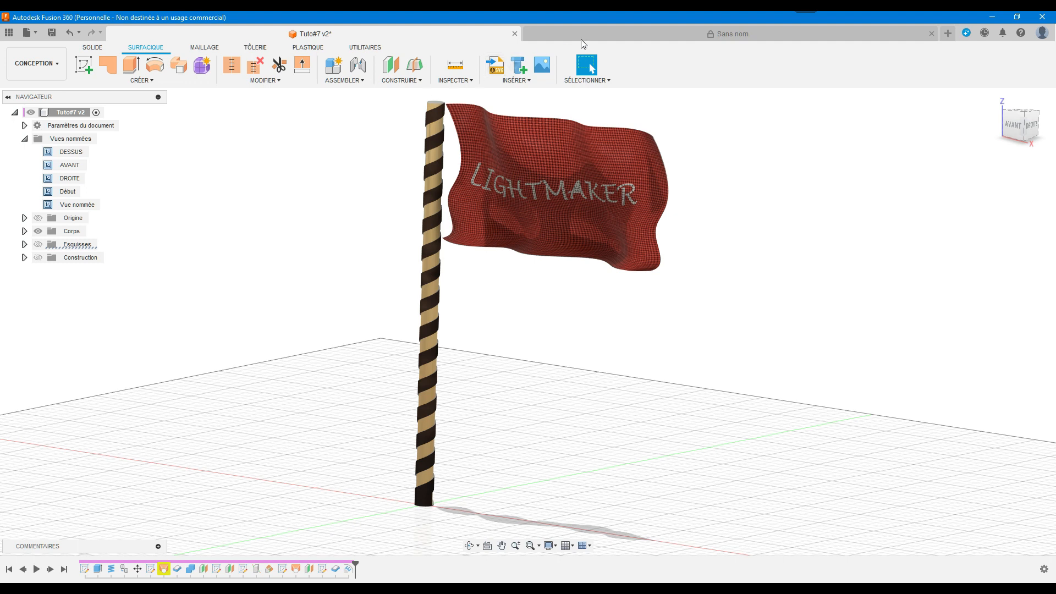
- Switch to the empty untitled design and start a sketch on the horizontal XY plane for surface modelling
{"action": "left_click", "coordinate": [611, 36]}
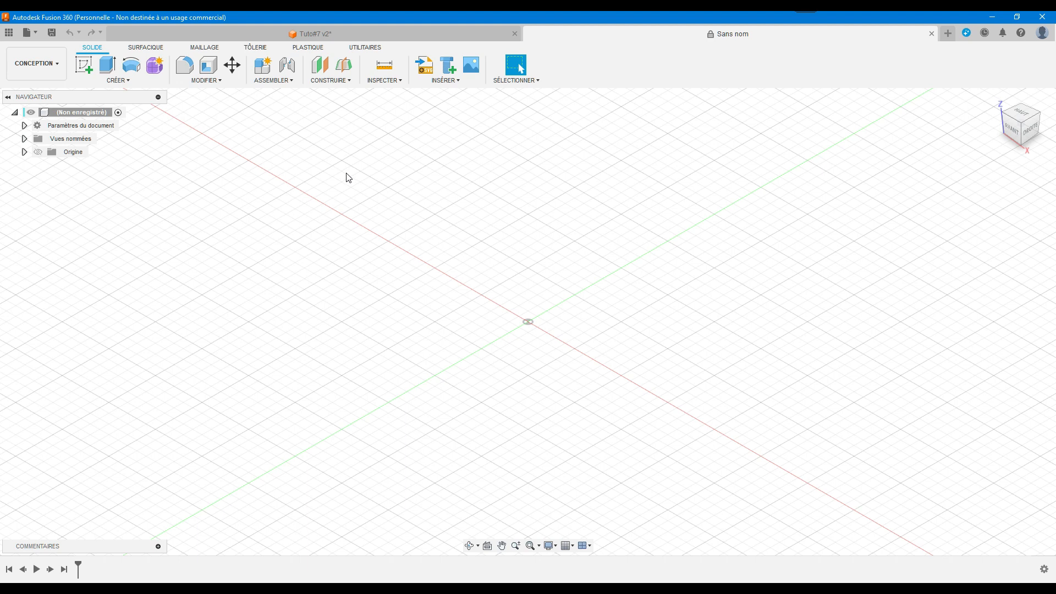
{"action": "left_click", "coordinate": [145, 48]}
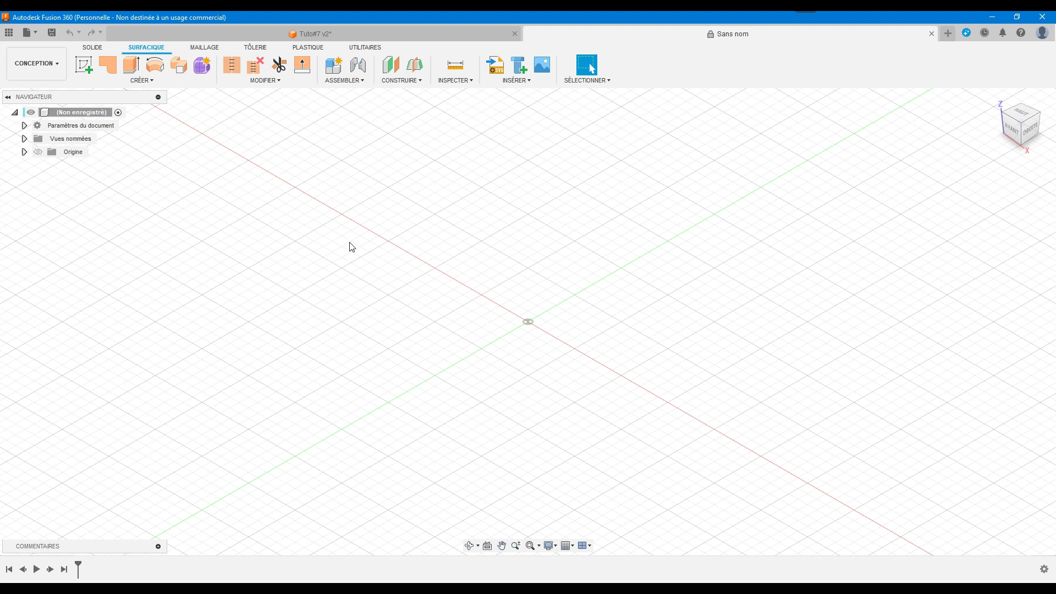
{"action": "left_click", "coordinate": [83, 67]}
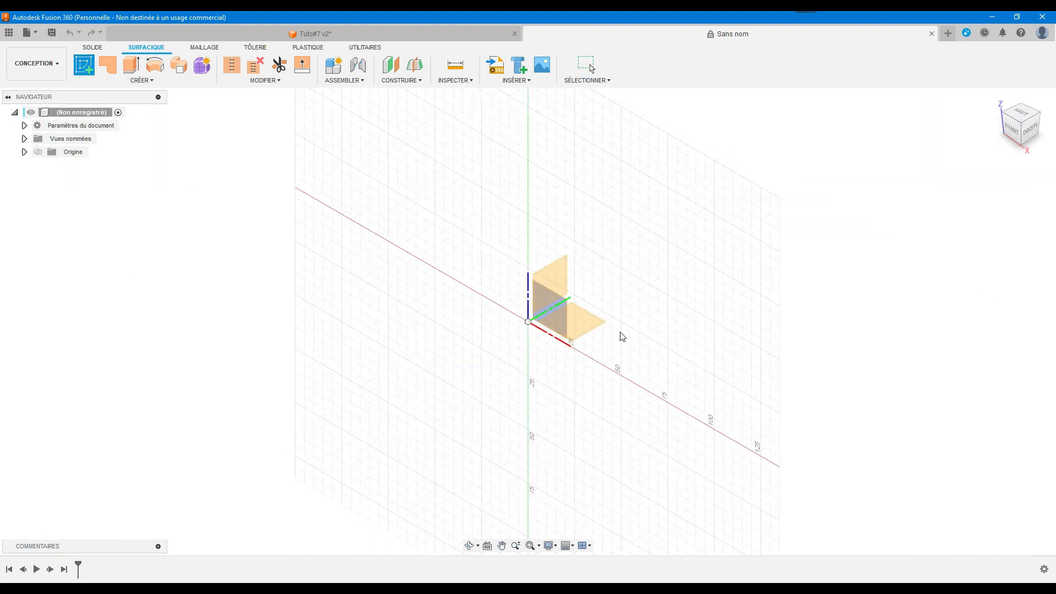
{"action": "left_click", "coordinate": [588, 325]}
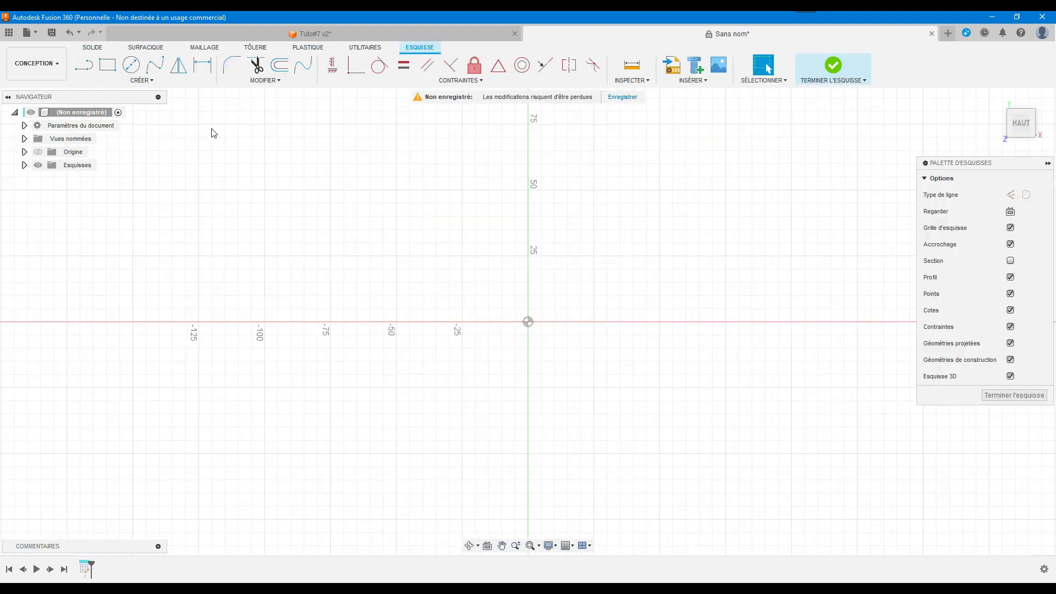
- Draw a 7 mm diameter circle centred on the origin and finish the sketch
{"action": "left_click", "coordinate": [132, 65]}
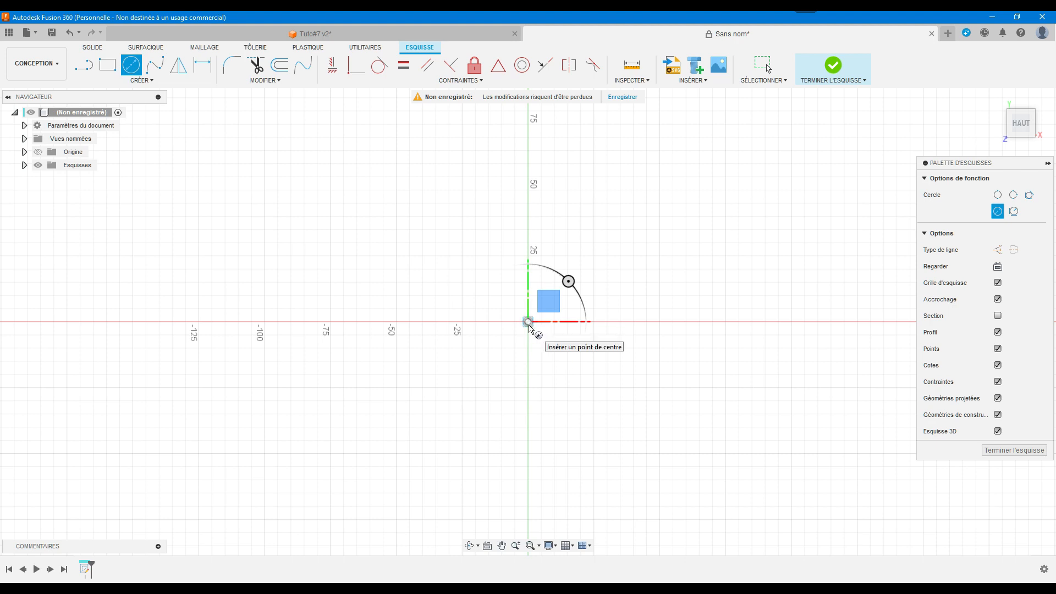
{"action": "left_click", "coordinate": [528, 322]}
{"action": "type", "text": "7"}
{"action": "key", "text": "Return"}
{"action": "key", "text": "Escape"}
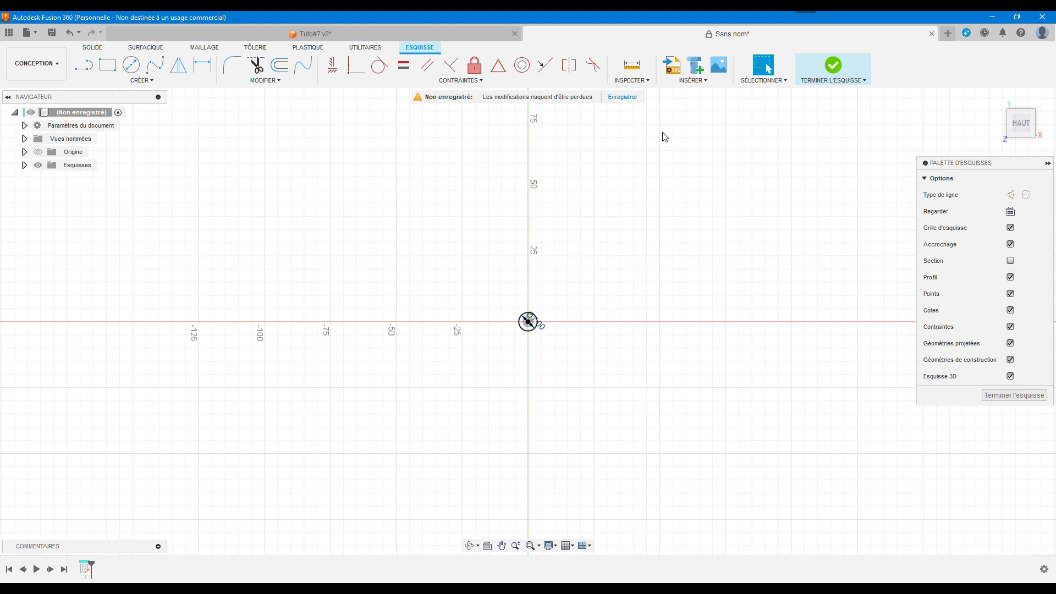
{"action": "left_click", "coordinate": [835, 68]}
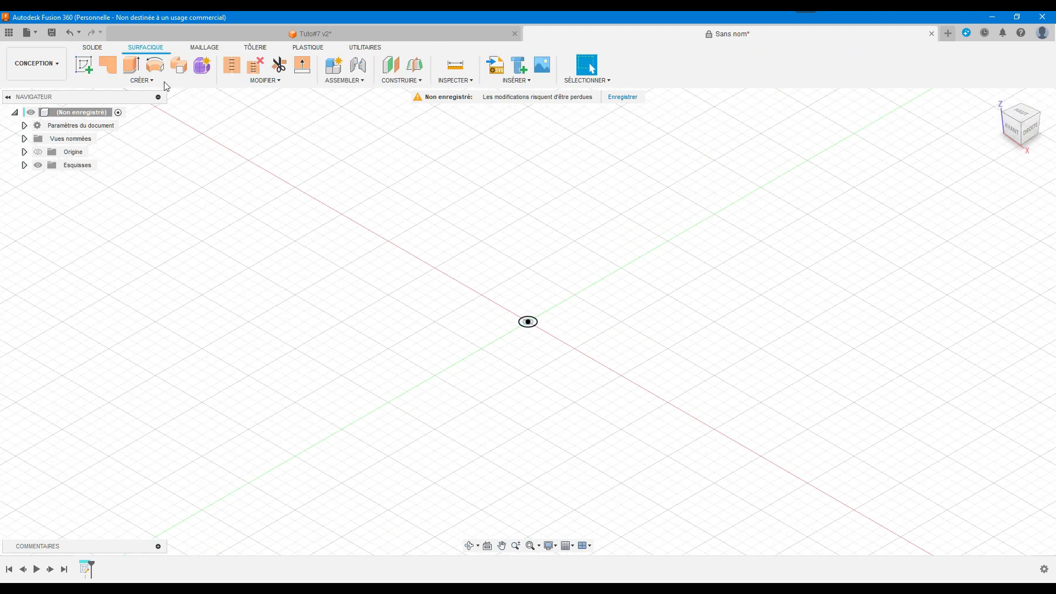
- Extrude the circle 150 mm upwards as a surface to form the pole as a new body
{"action": "left_click", "coordinate": [134, 70]}
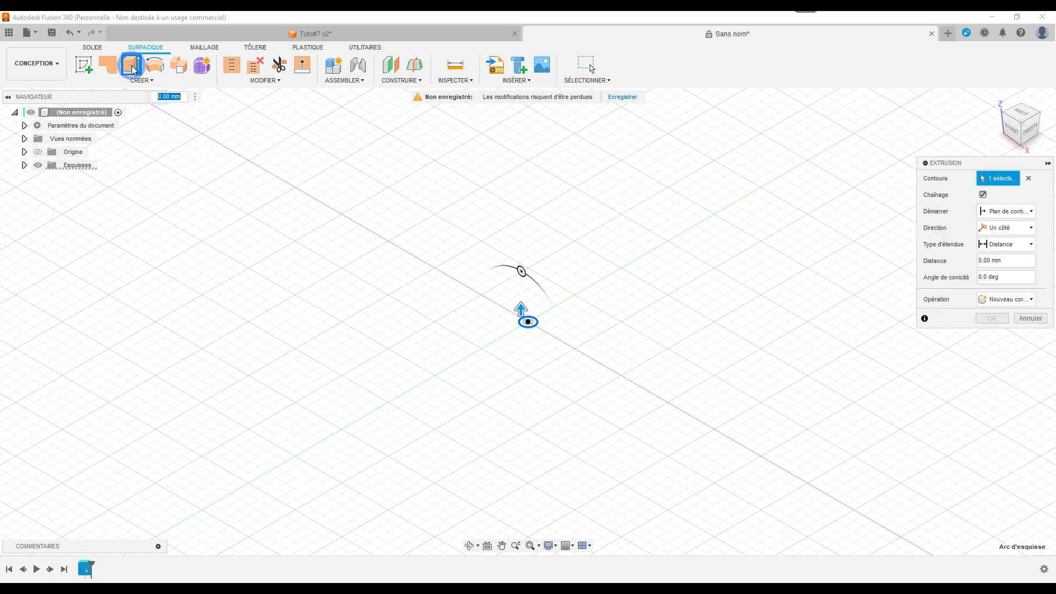
{"action": "left_click_drag", "start_coordinate": [520, 308], "coordinate": [521, 268]}
{"action": "type", "text": "150"}
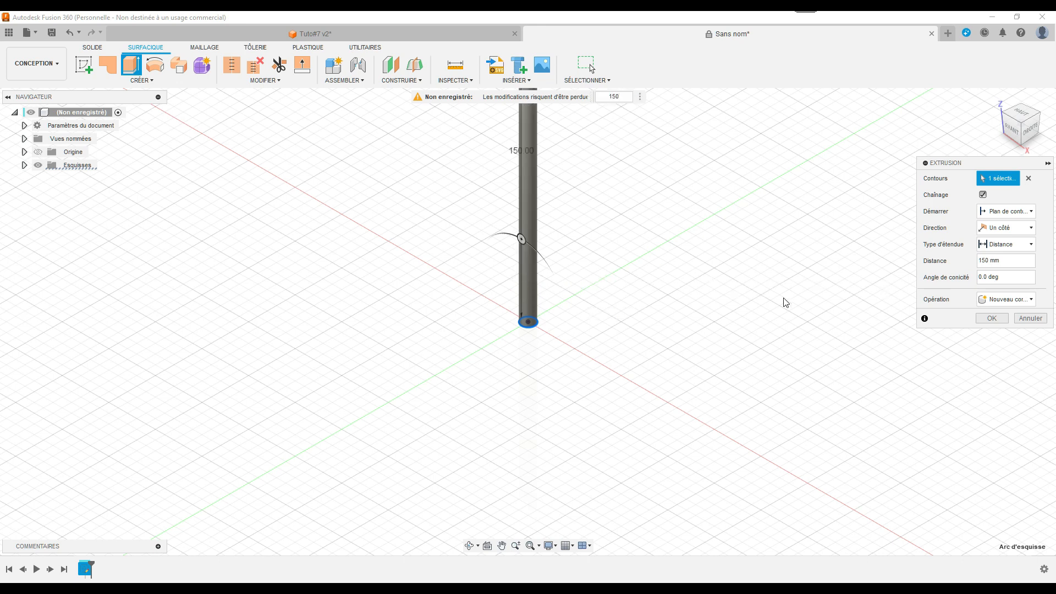
{"action": "left_click", "coordinate": [996, 317]}
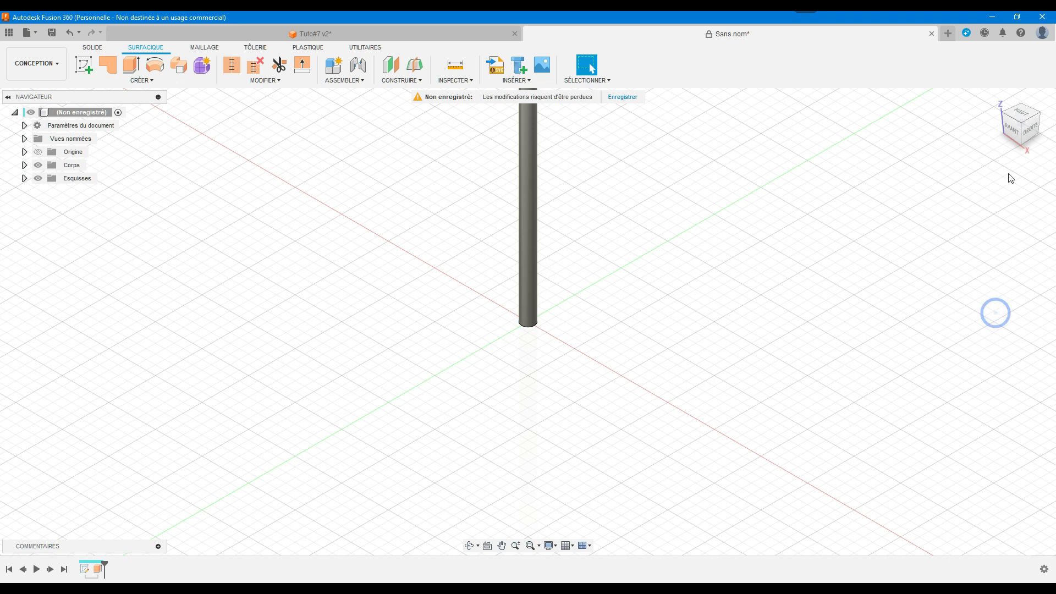
- Start a Face fermeture (Patch) on the pole's upper open edge with Tangence (G1) continuity
{"action": "left_click", "coordinate": [996, 99]}
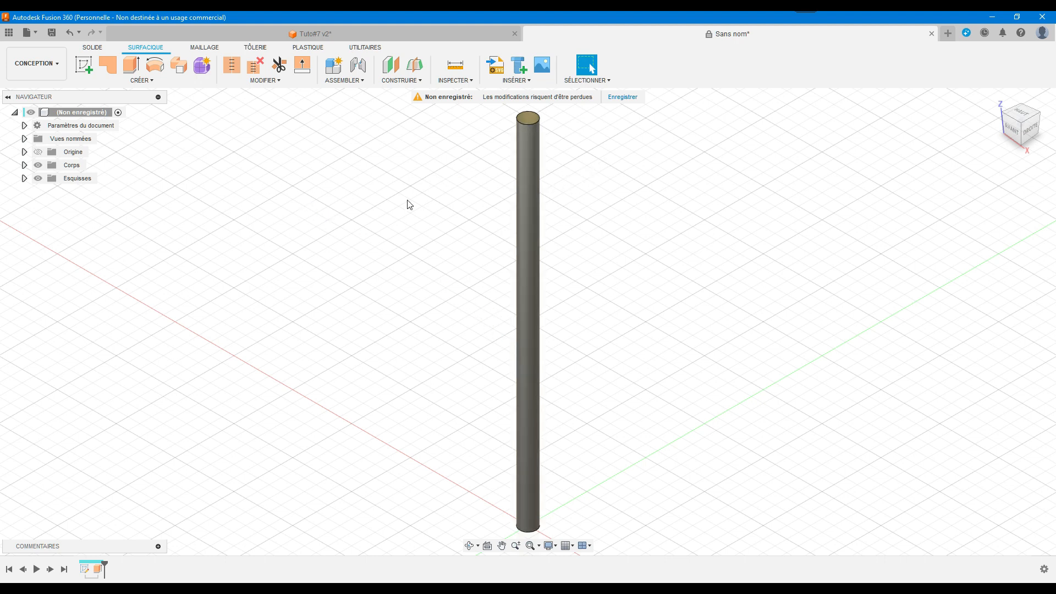
{"action": "left_click", "coordinate": [137, 83]}
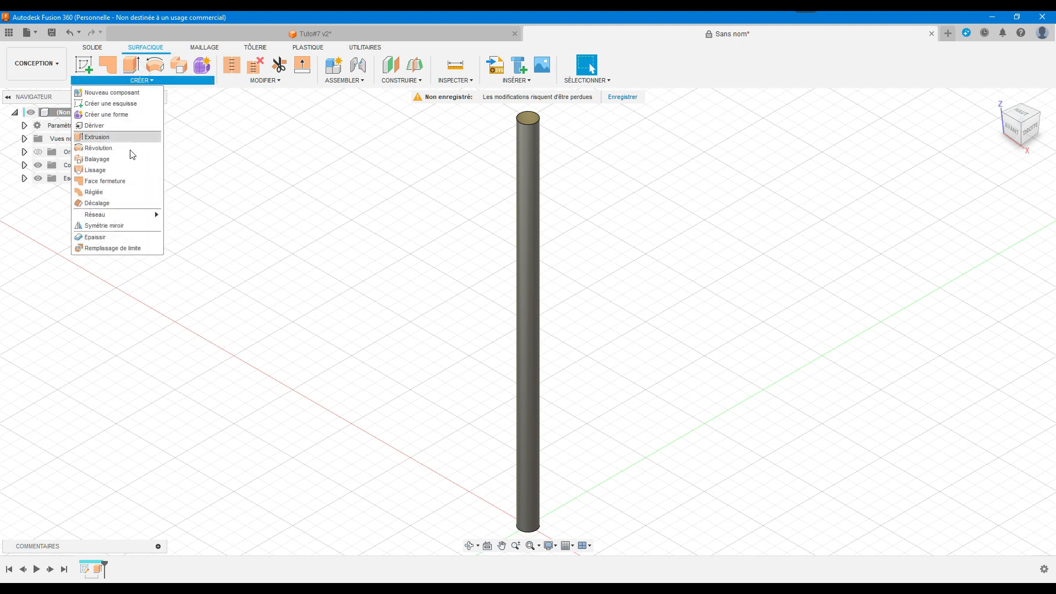
{"action": "left_click", "coordinate": [128, 184]}
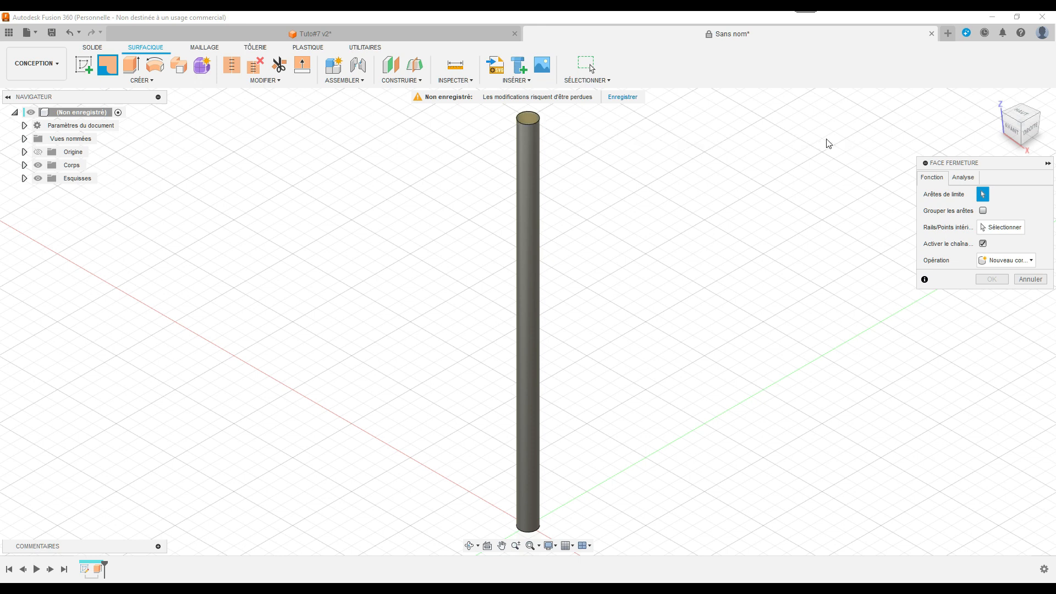
{"action": "left_click_drag", "start_coordinate": [1015, 136], "coordinate": [1009, 144]}
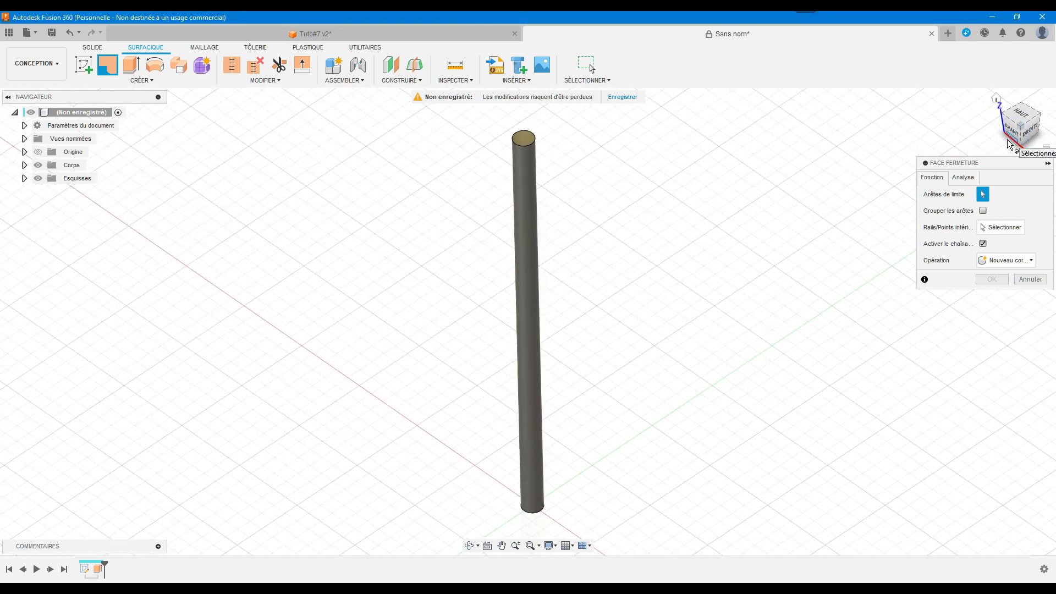
{"action": "left_click", "coordinate": [533, 143]}
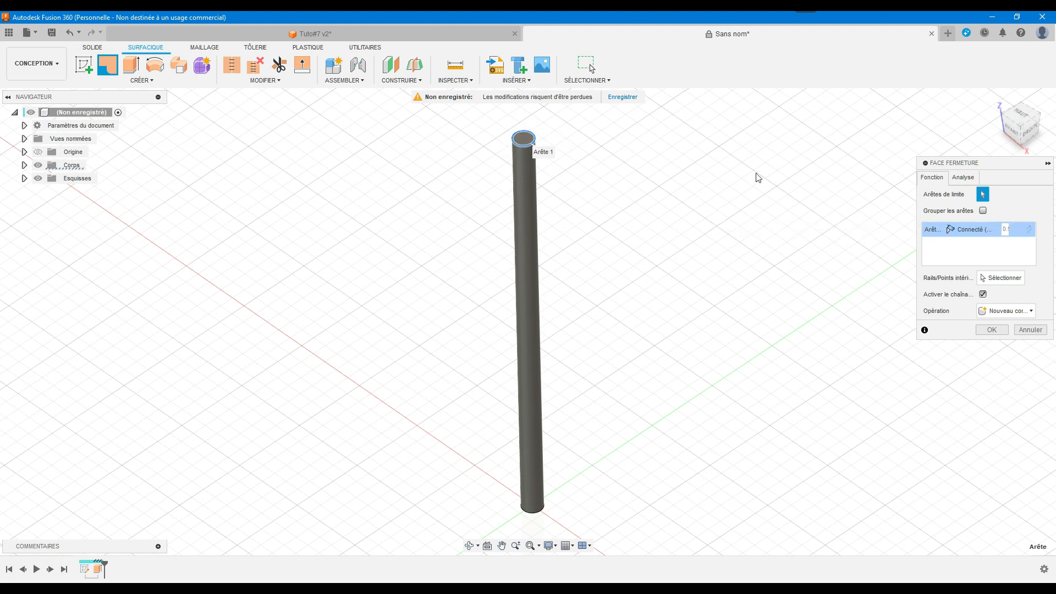
{"action": "left_click", "coordinate": [989, 229]}
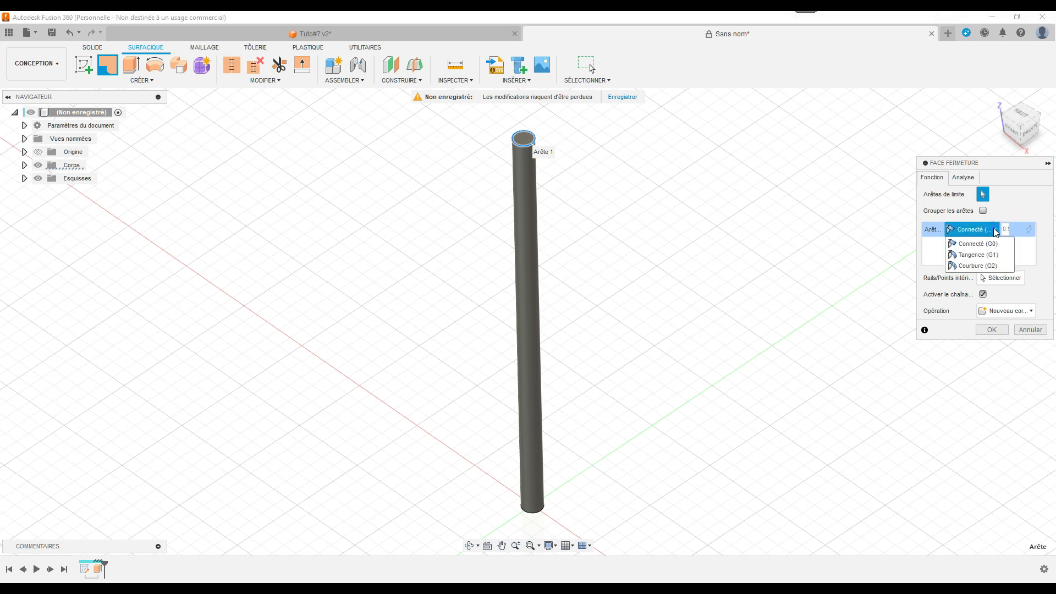
{"action": "left_click", "coordinate": [990, 256]}
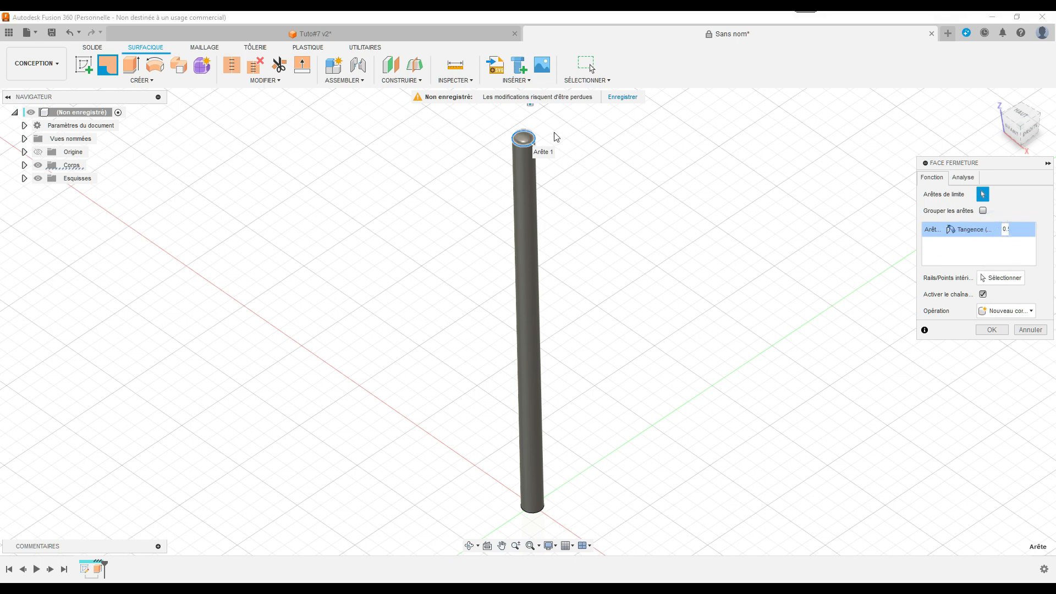
- Try Courbure (G2) continuity on the pole's upper cap, switch back to Tangence (G1) and create the patch
{"action": "scroll", "coordinate": [555, 136], "scroll_direction": "up", "scroll_amount": 5}
{"action": "scroll", "coordinate": [555, 137], "scroll_direction": "up", "scroll_amount": 2}
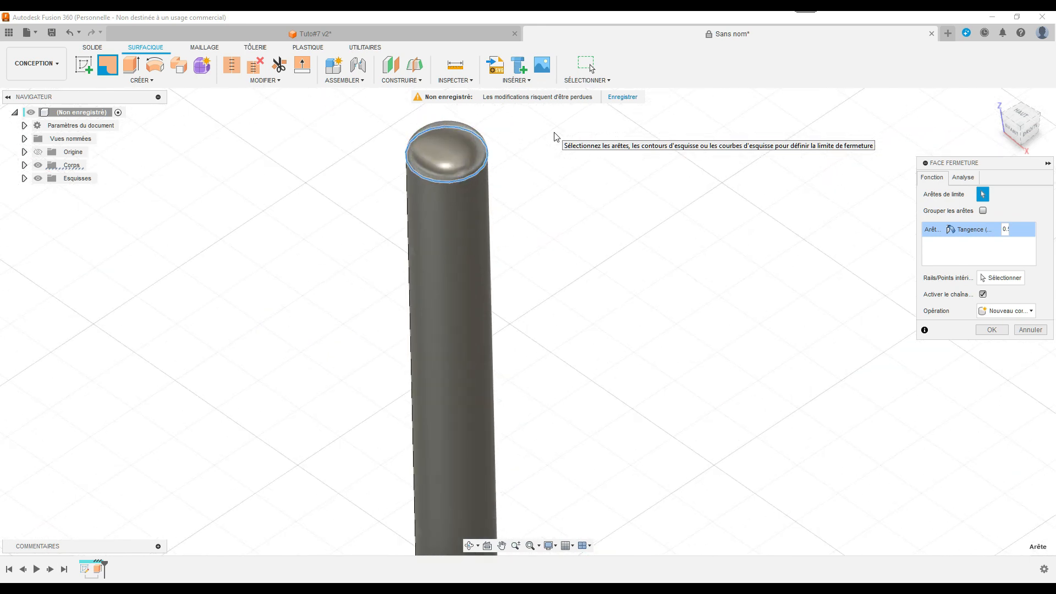
{"action": "left_click", "coordinate": [994, 230]}
{"action": "left_click", "coordinate": [978, 266]}
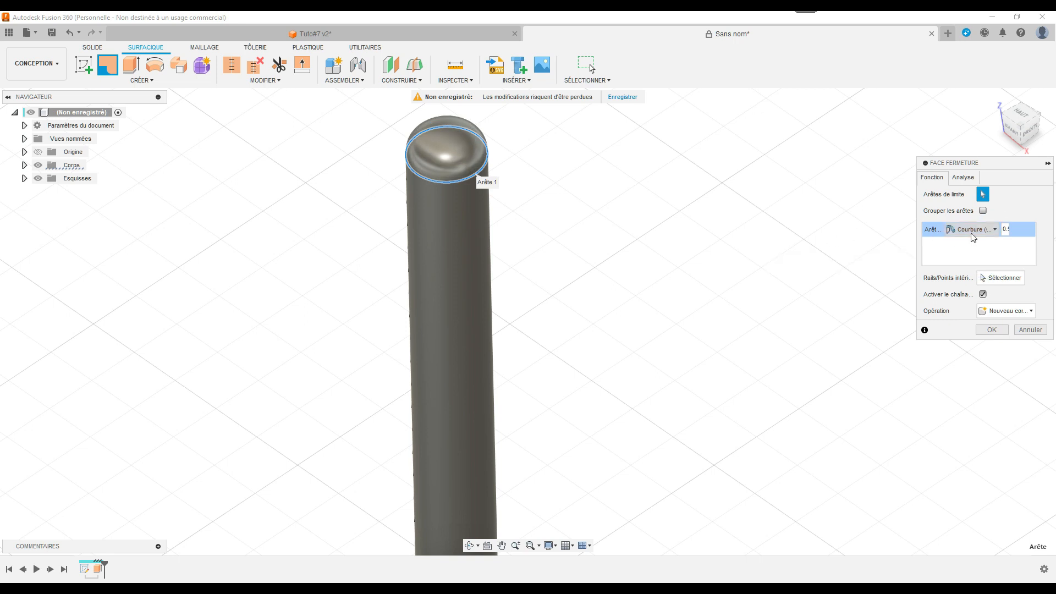
{"action": "left_click", "coordinate": [996, 230]}
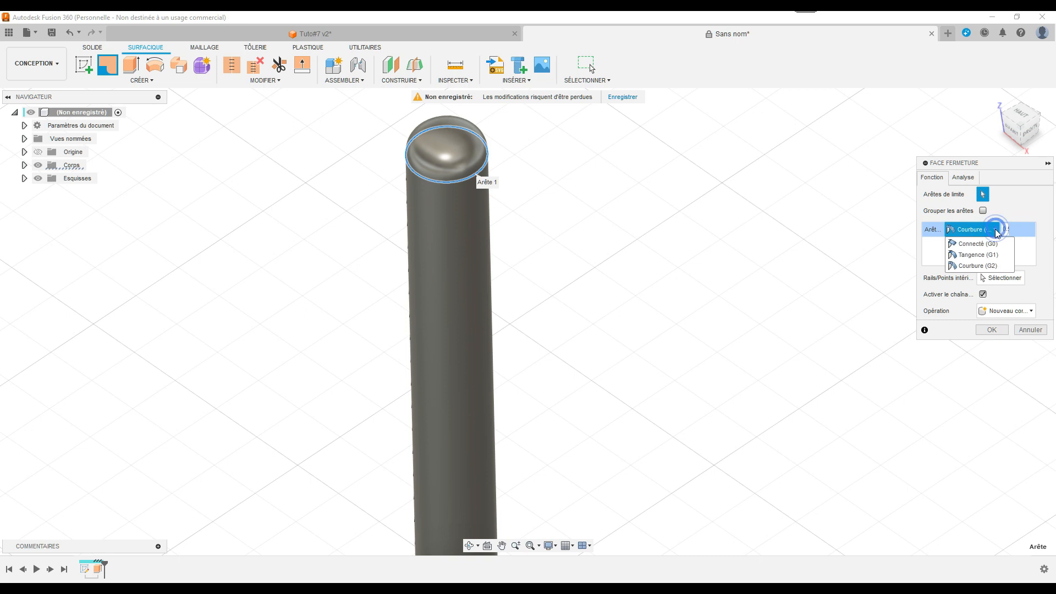
{"action": "left_click", "coordinate": [986, 255]}
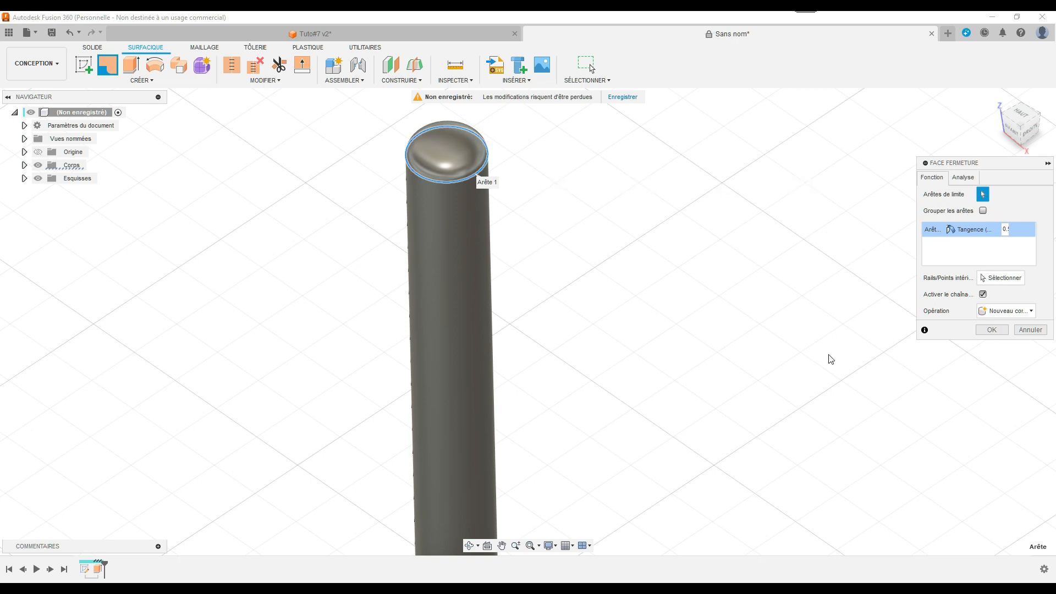
{"action": "left_click", "coordinate": [991, 330]}
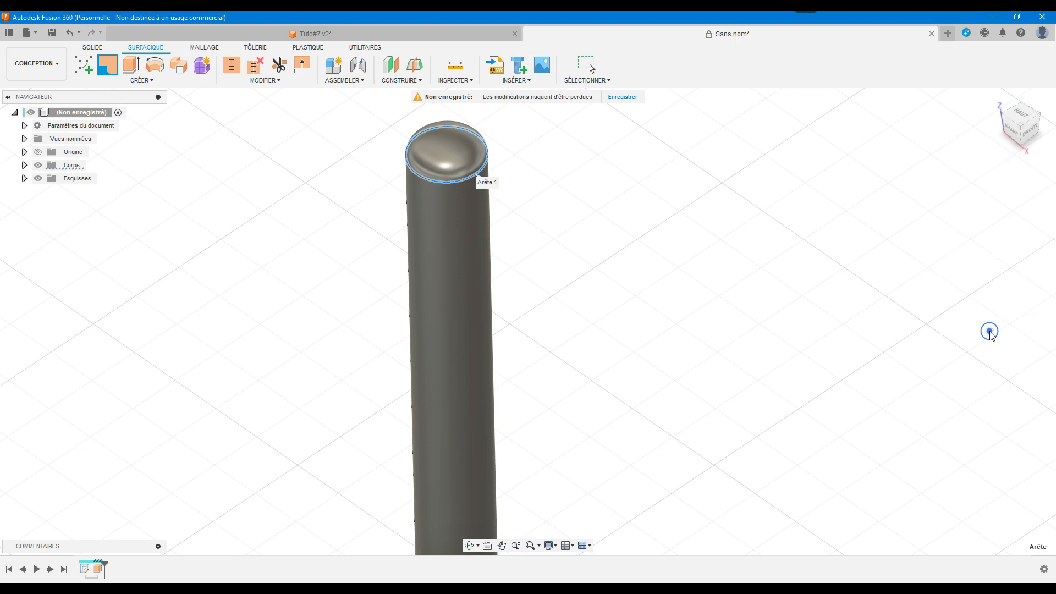
- Close the pole's lower open edge with a flat Face fermeture (Patch) using Connecté (G0) continuity
{"action": "left_click", "coordinate": [1012, 134]}
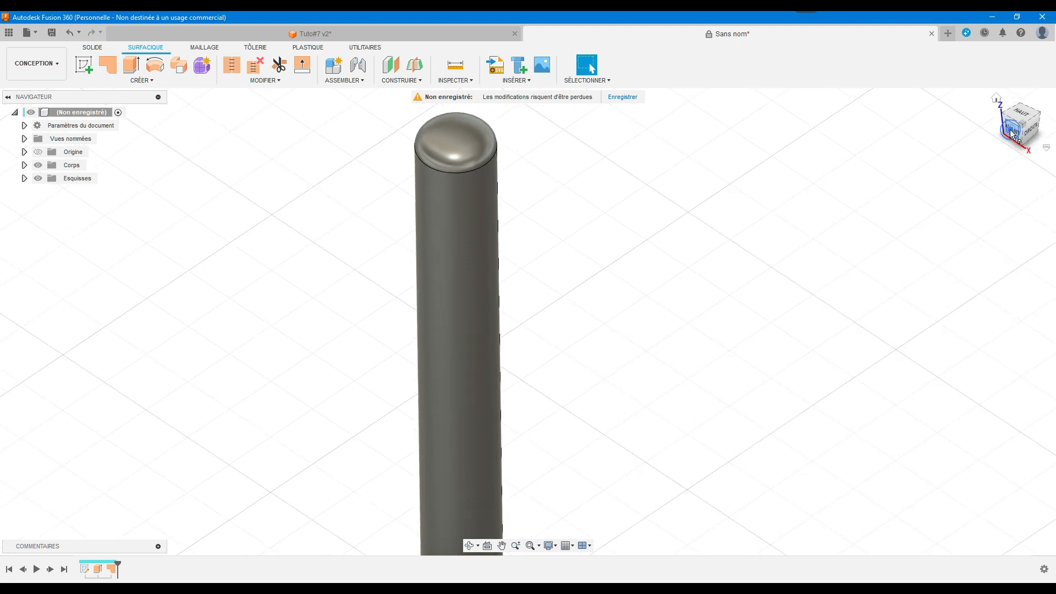
{"action": "left_click", "coordinate": [531, 545]}
{"action": "mouse_move", "coordinate": [1048, 108]}
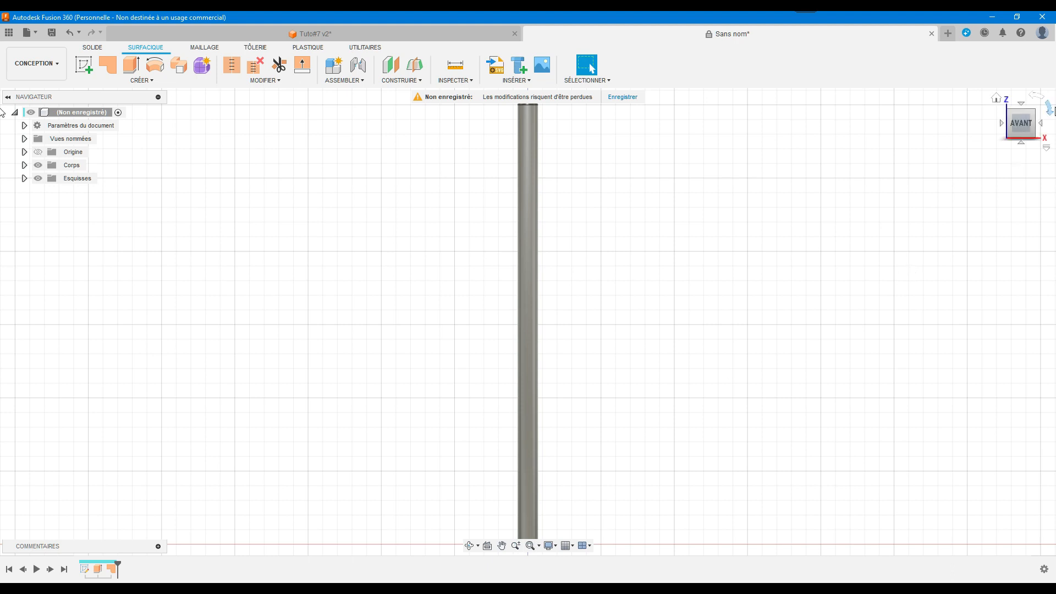
{"action": "left_click", "coordinate": [1021, 104]}
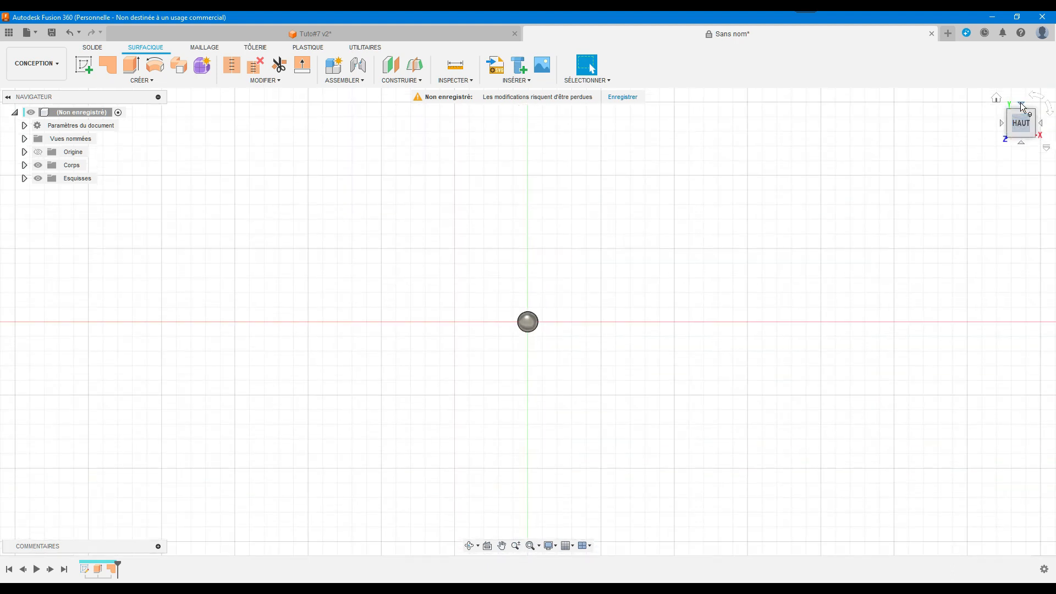
{"action": "left_click", "coordinate": [1021, 104]}
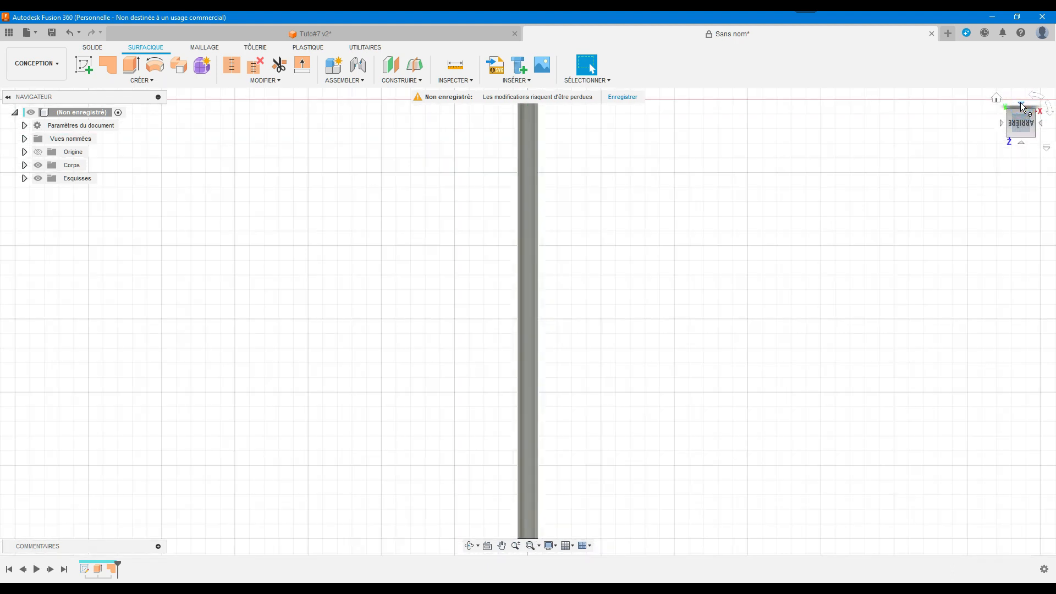
{"action": "left_click_drag", "start_coordinate": [1020, 119], "coordinate": [1002, 160]}
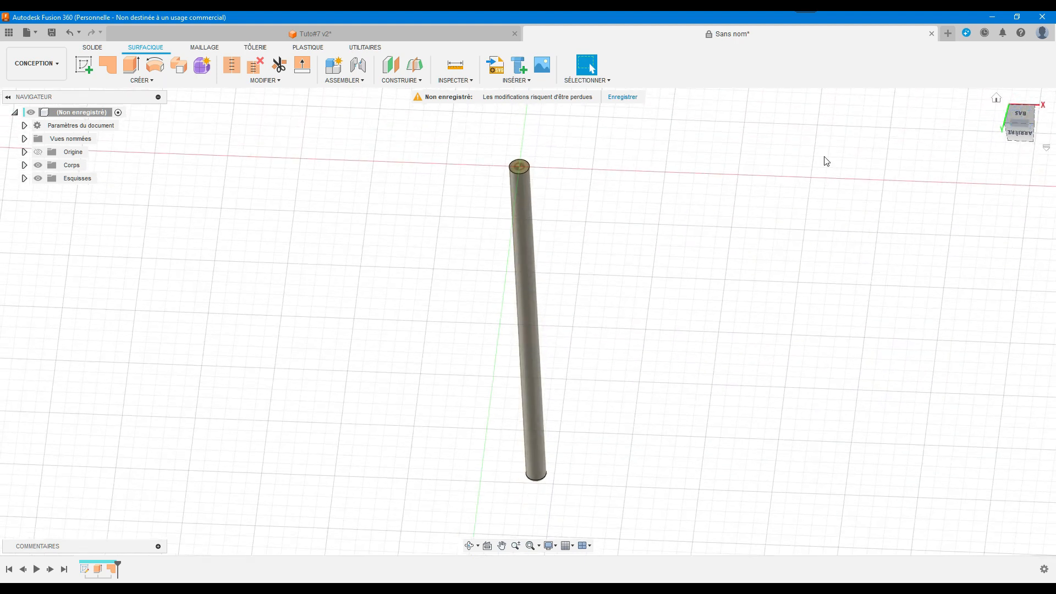
{"action": "left_click", "coordinate": [131, 81]}
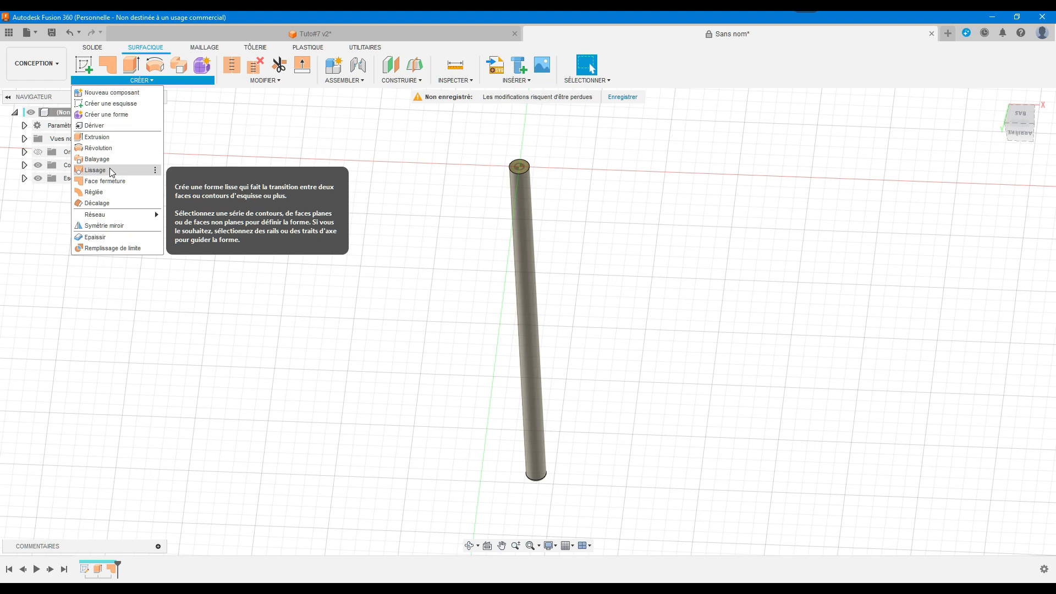
{"action": "left_click", "coordinate": [110, 181]}
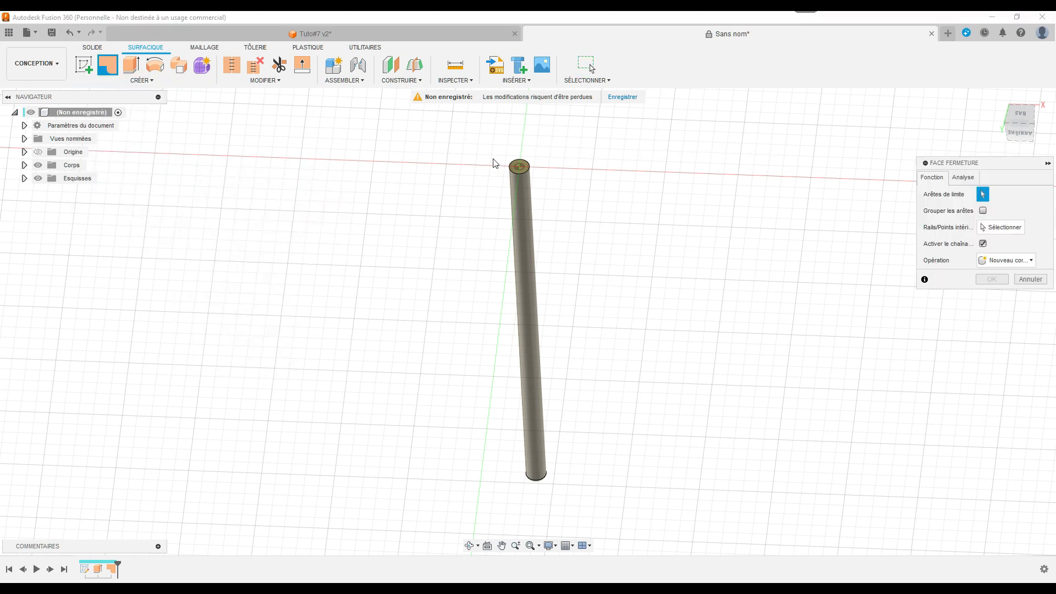
{"action": "left_click", "coordinate": [525, 173]}
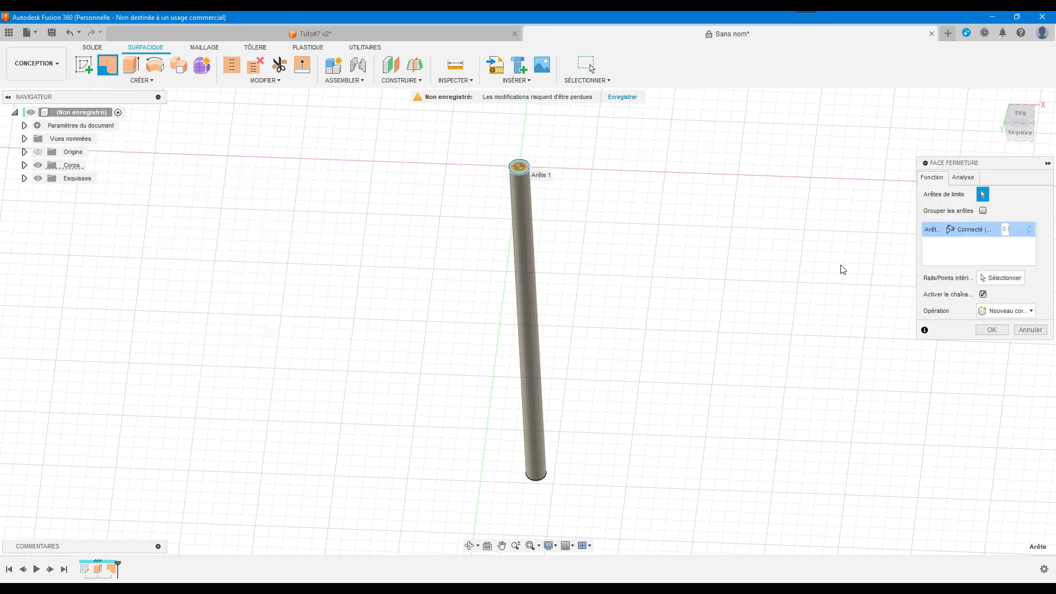
{"action": "left_click", "coordinate": [991, 329]}
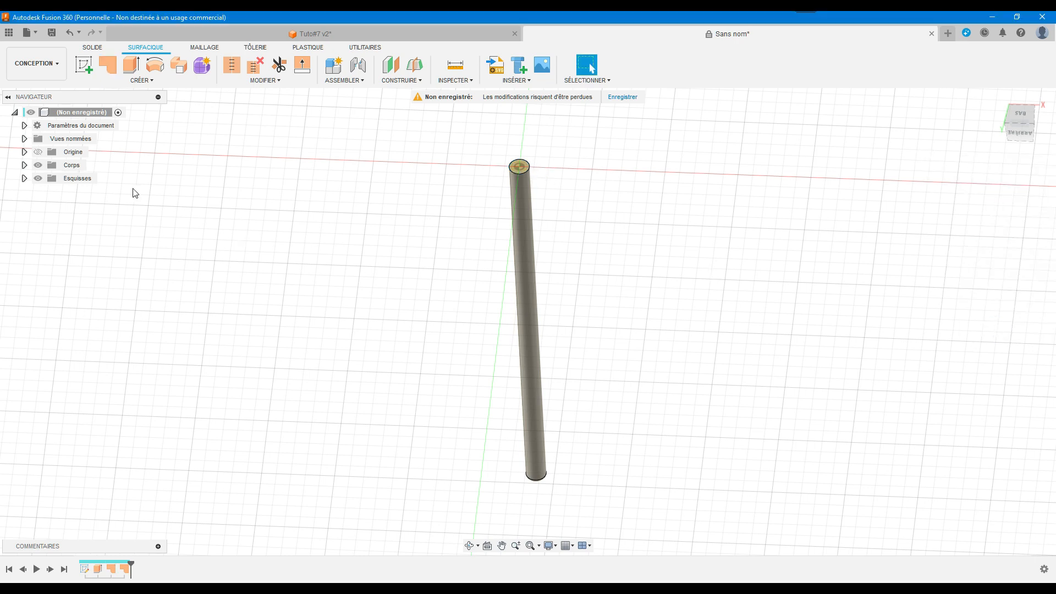
- Thicken (Epaissir) the pole's cylindrical surface by -1 mm on one side as a new body
{"action": "left_click", "coordinate": [25, 165]}
{"action": "left_click", "coordinate": [25, 165]}
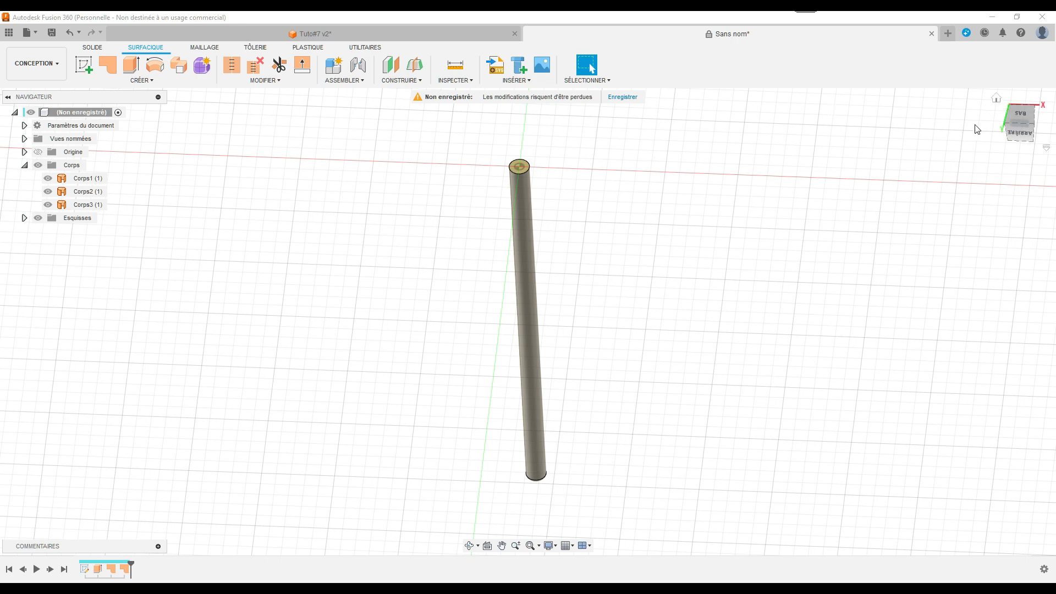
{"action": "left_click", "coordinate": [996, 98]}
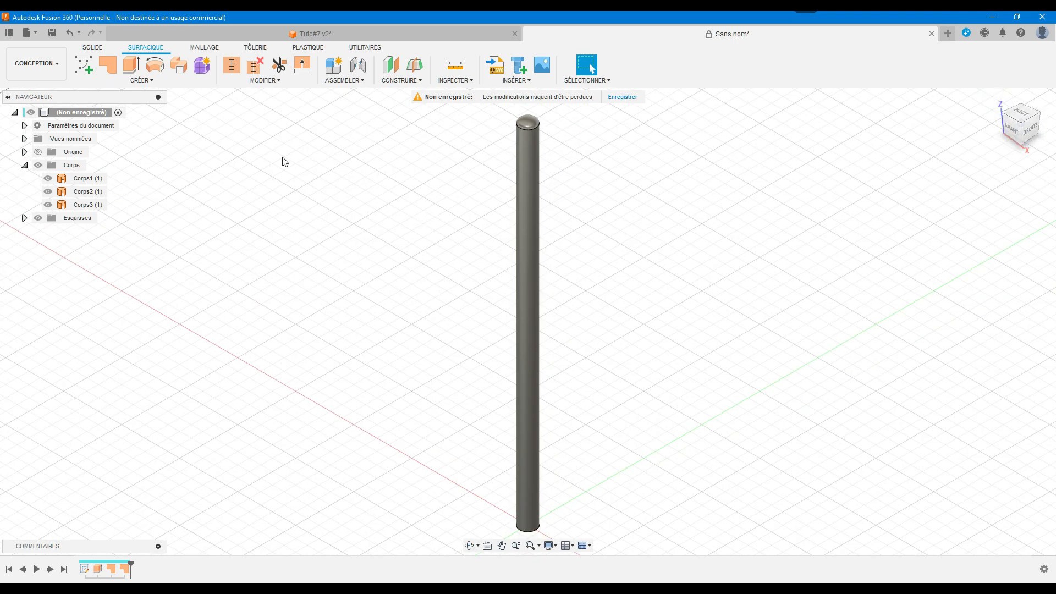
{"action": "left_click", "coordinate": [142, 80]}
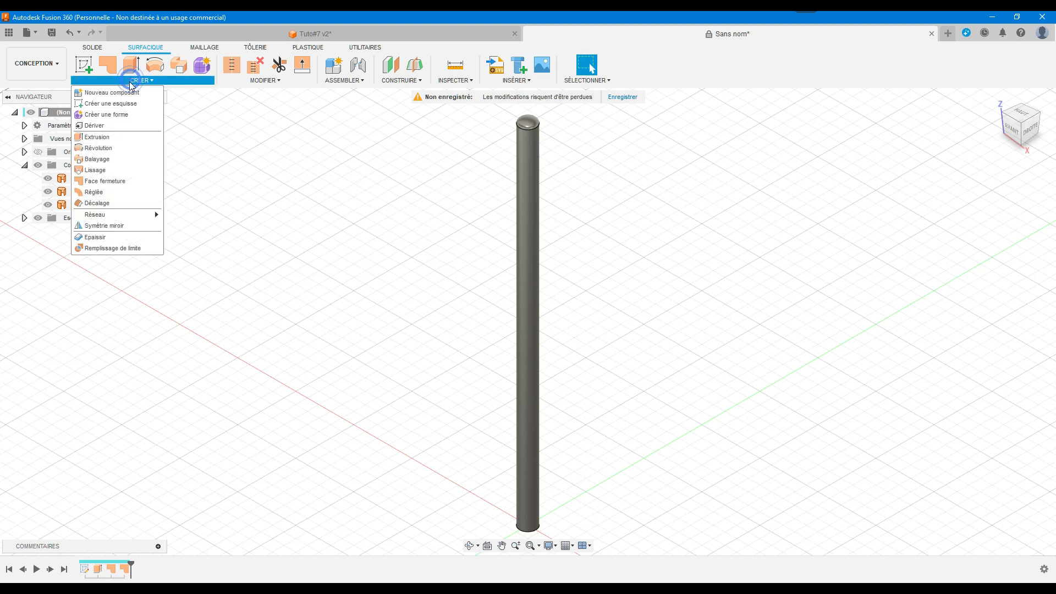
{"action": "left_click", "coordinate": [117, 238]}
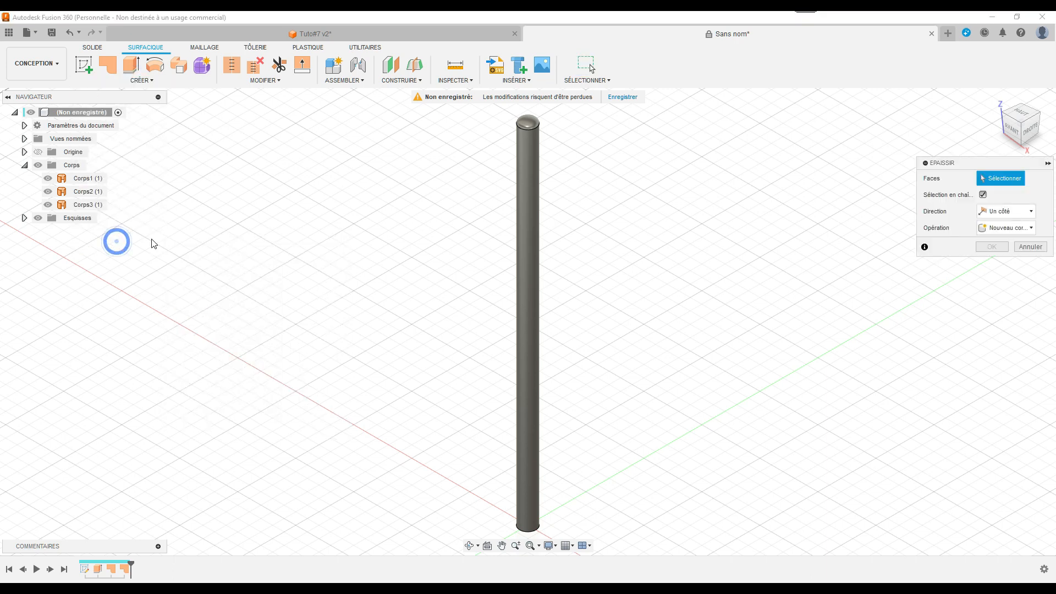
{"action": "left_click", "coordinate": [526, 280]}
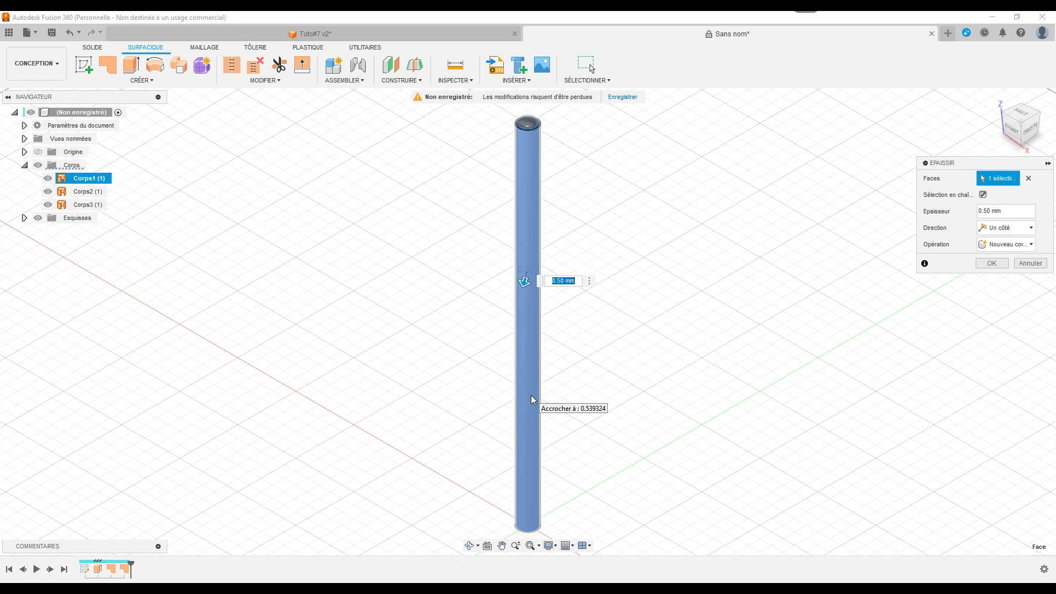
{"action": "left_click", "coordinate": [1015, 212]}
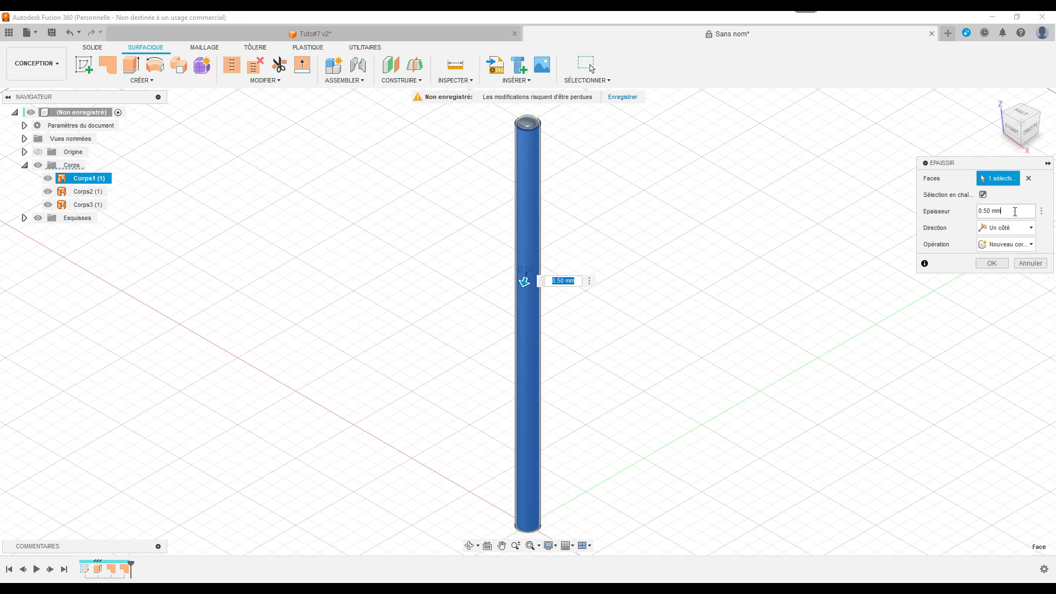
{"action": "double_click", "coordinate": [1015, 212]}
{"action": "type", "text": "-1"}
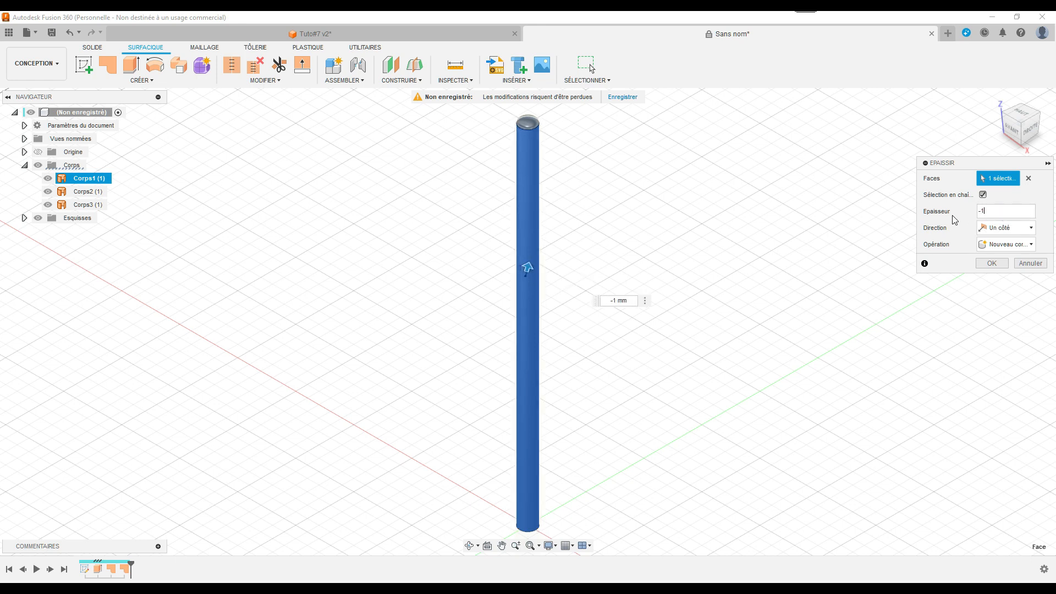
{"action": "left_click", "coordinate": [991, 264]}
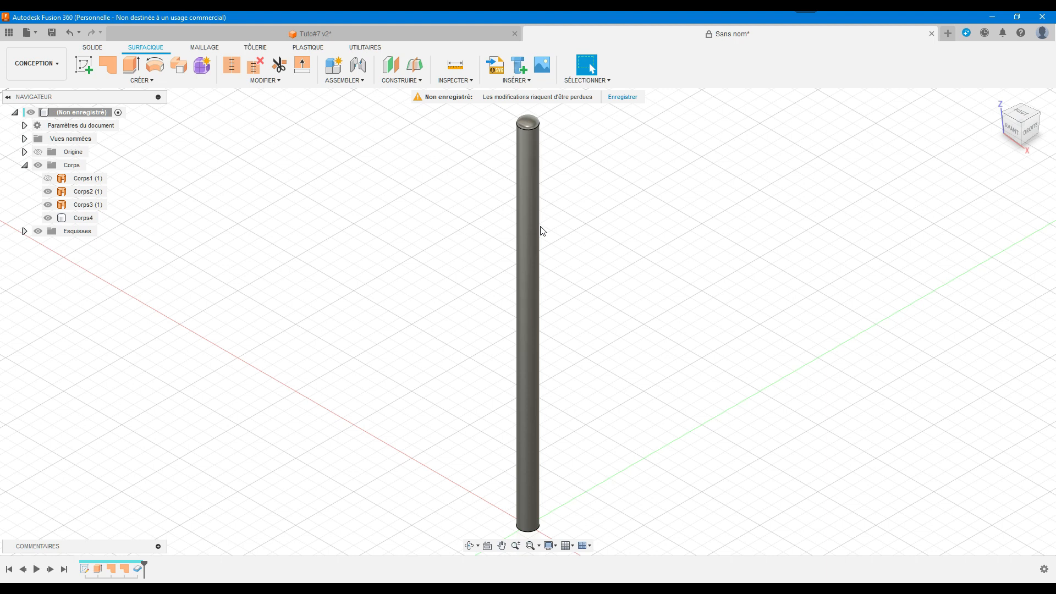
- Start a solid Spire (Coil) and hide the thickened pole and its two cap surfaces
{"action": "left_click", "coordinate": [536, 168]}
{"action": "left_click", "coordinate": [94, 49]}
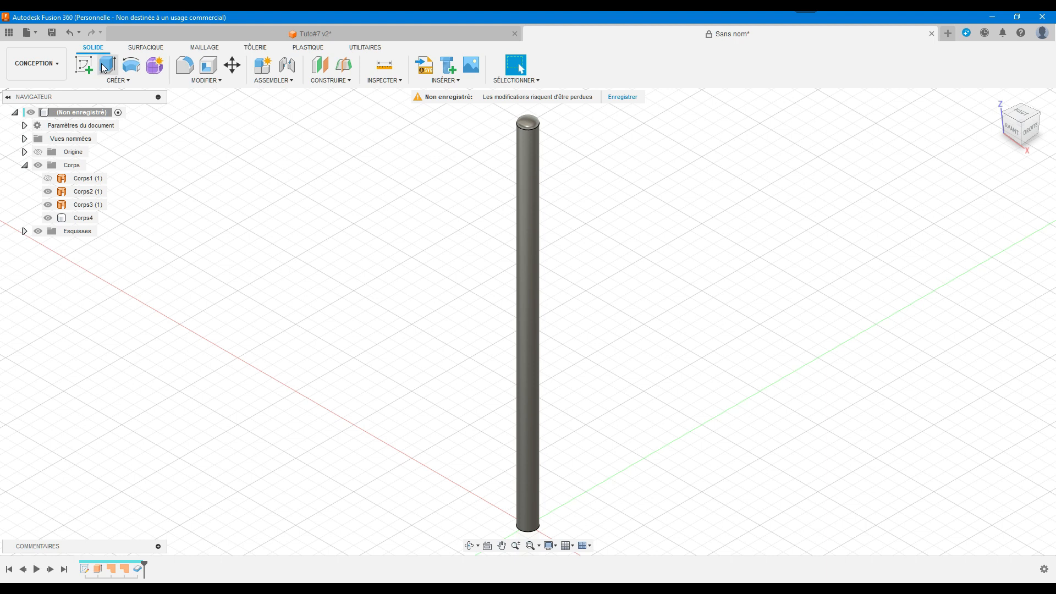
{"action": "left_click", "coordinate": [118, 81]}
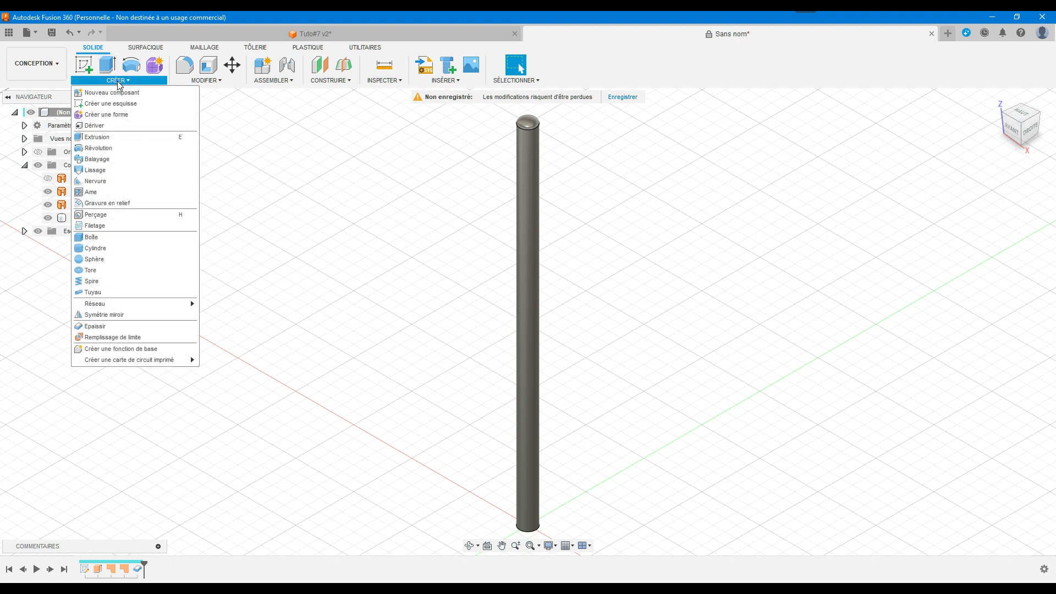
{"action": "left_click", "coordinate": [118, 281]}
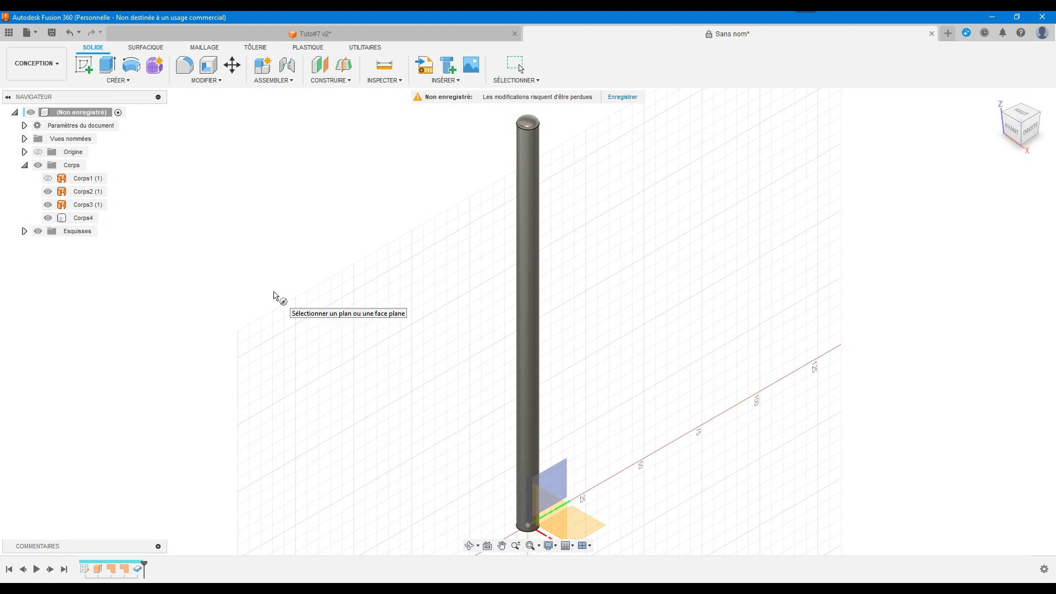
{"action": "left_click", "coordinate": [48, 218]}
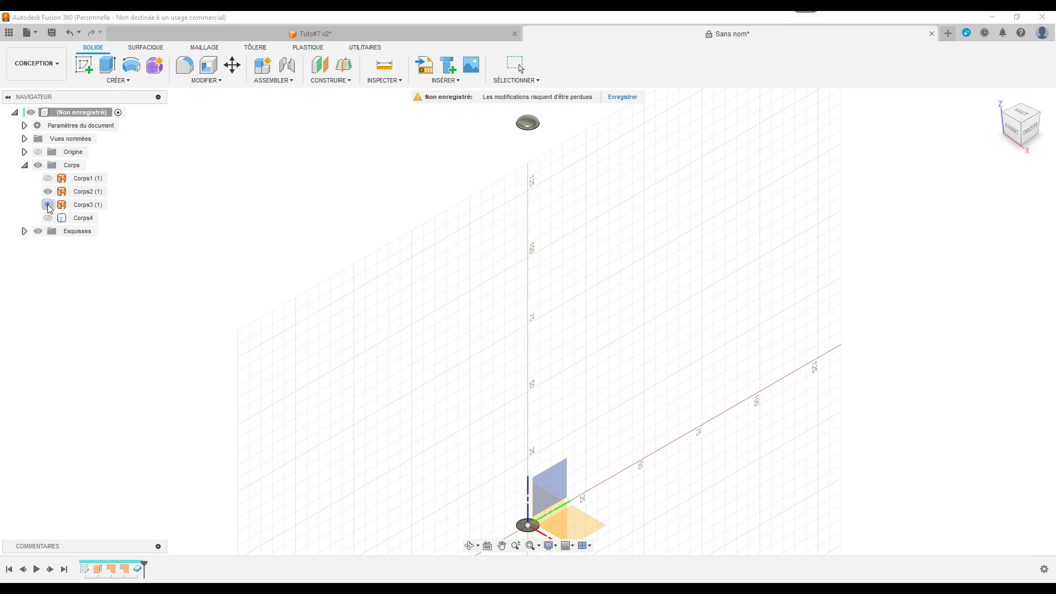
{"action": "left_click", "coordinate": [48, 204]}
{"action": "left_click", "coordinate": [48, 192]}
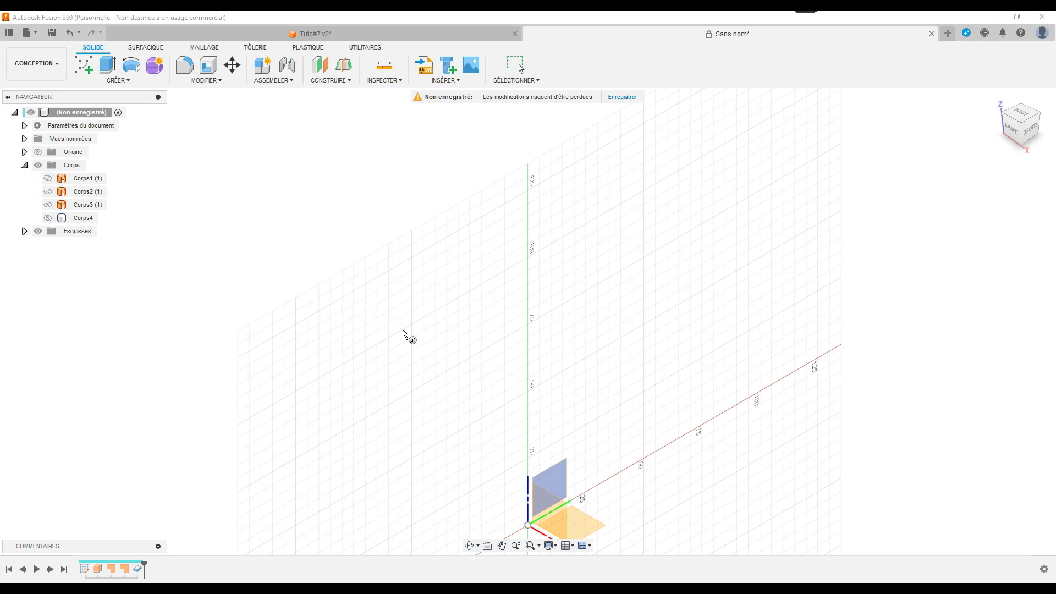
- Create a coil of 5 mm diameter and 150 mm height centred on the origin on the horizontal plane, as a new body
{"action": "middle_click_drag", "start_coordinate": [429, 360], "coordinate": [374, 243]}
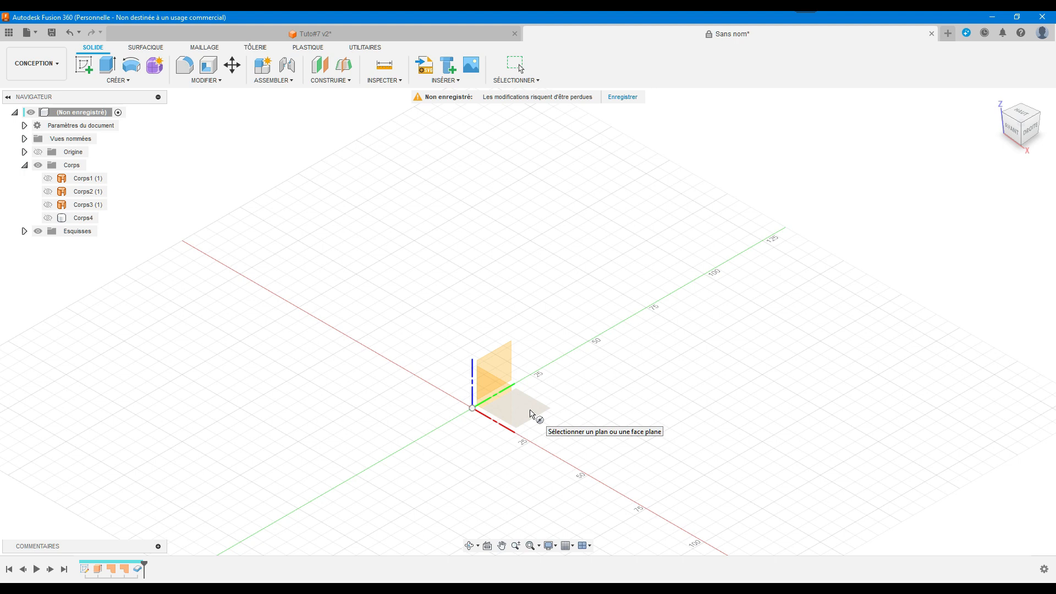
{"action": "left_click", "coordinate": [530, 411]}
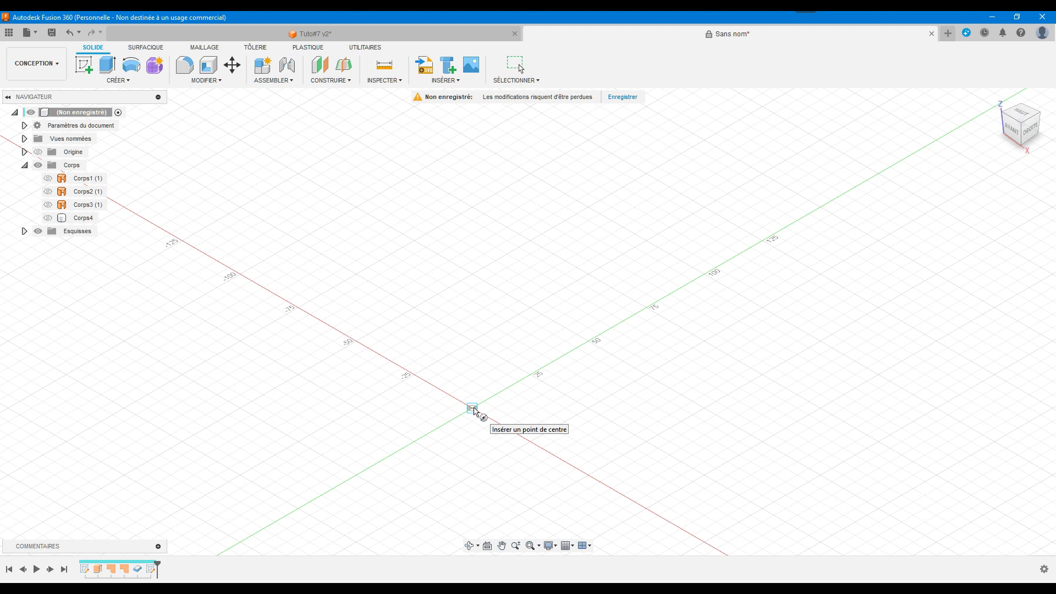
{"action": "left_click", "coordinate": [472, 409]}
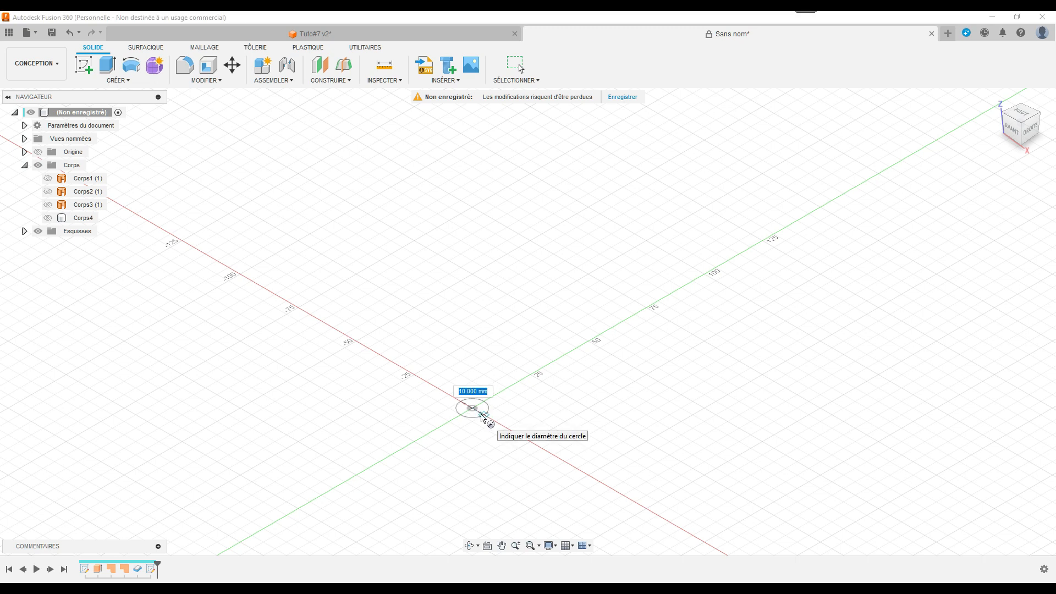
{"action": "type", "text": "5"}
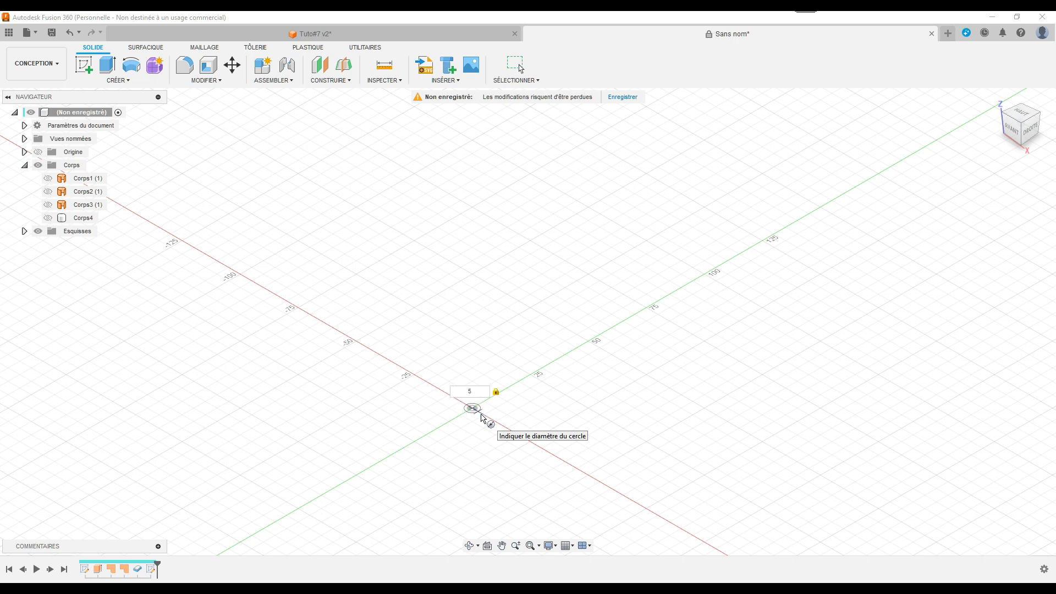
{"action": "key", "text": "Return"}
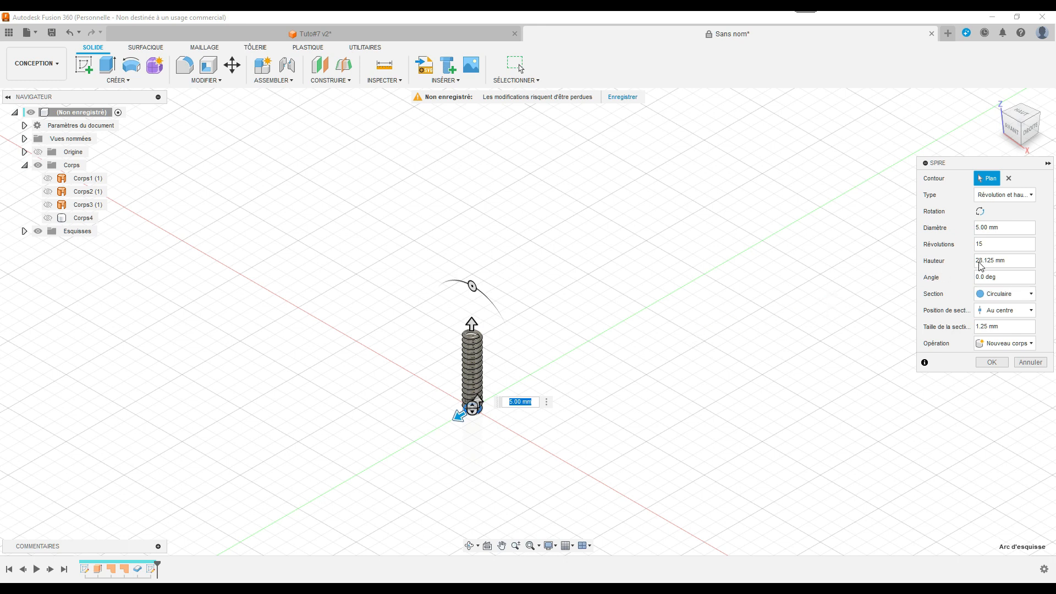
{"action": "left_click", "coordinate": [1013, 258]}
{"action": "type", "text": "150"}
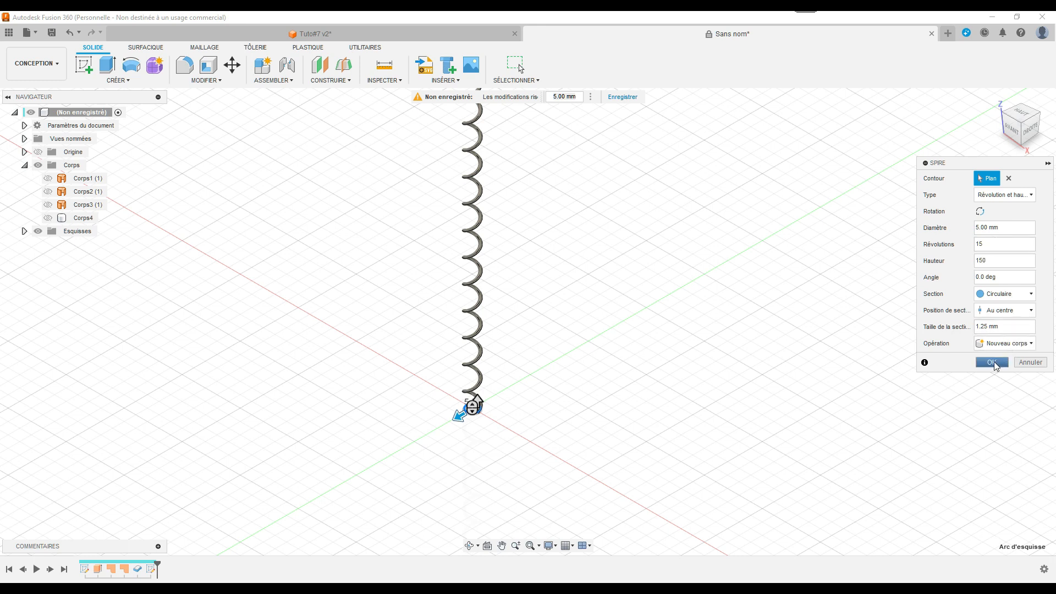
{"action": "left_click", "coordinate": [994, 363]}
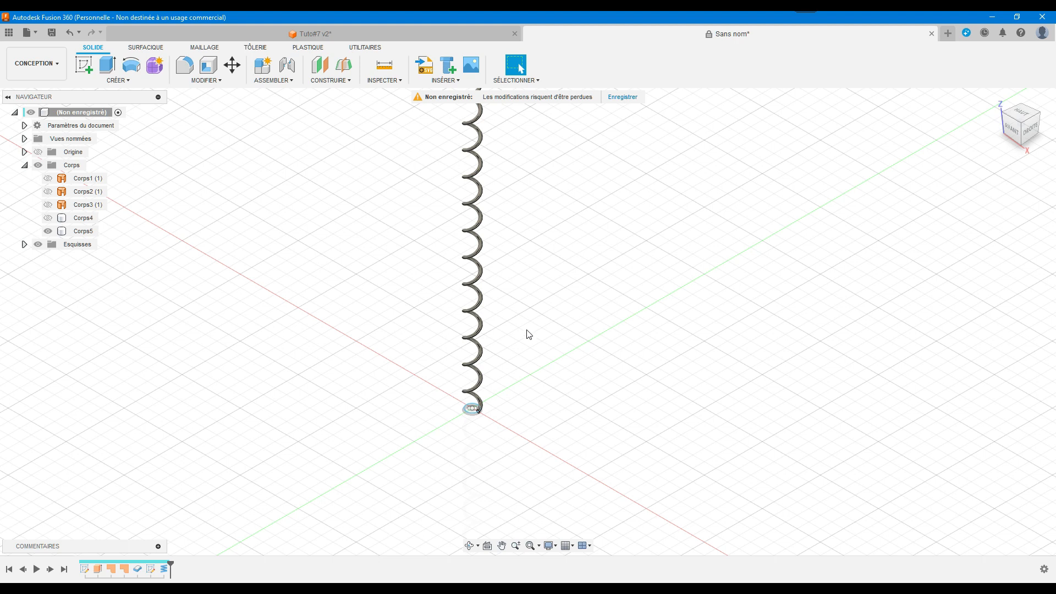
- Copy the coil body 5 mm upwards along the pole's axis with Déplacer/Copier (Move/Copy)
{"action": "middle_click_drag", "start_coordinate": [529, 334], "coordinate": [529, 413]}
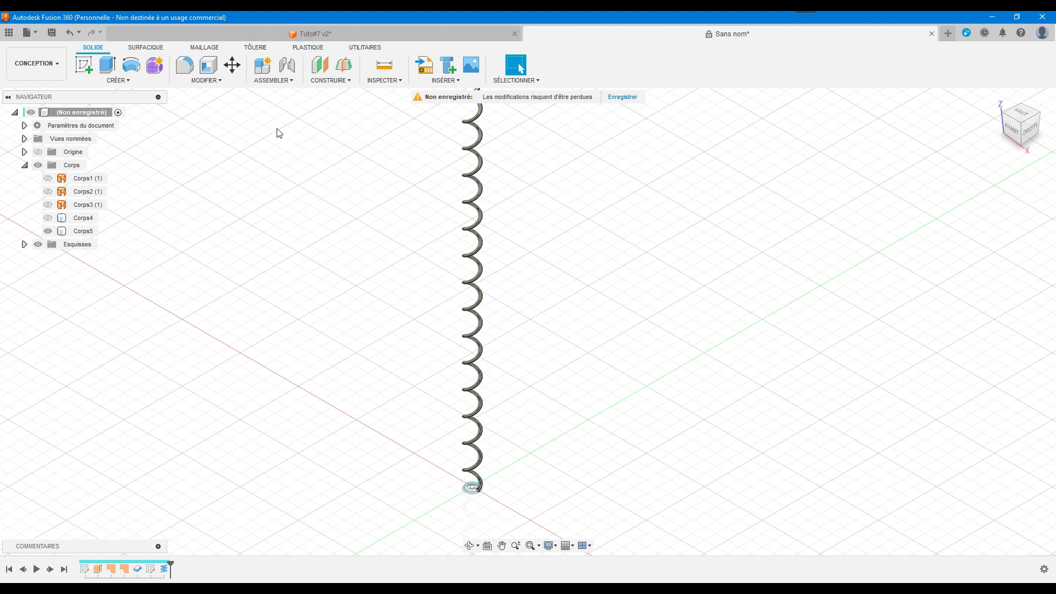
{"action": "left_click", "coordinate": [232, 66]}
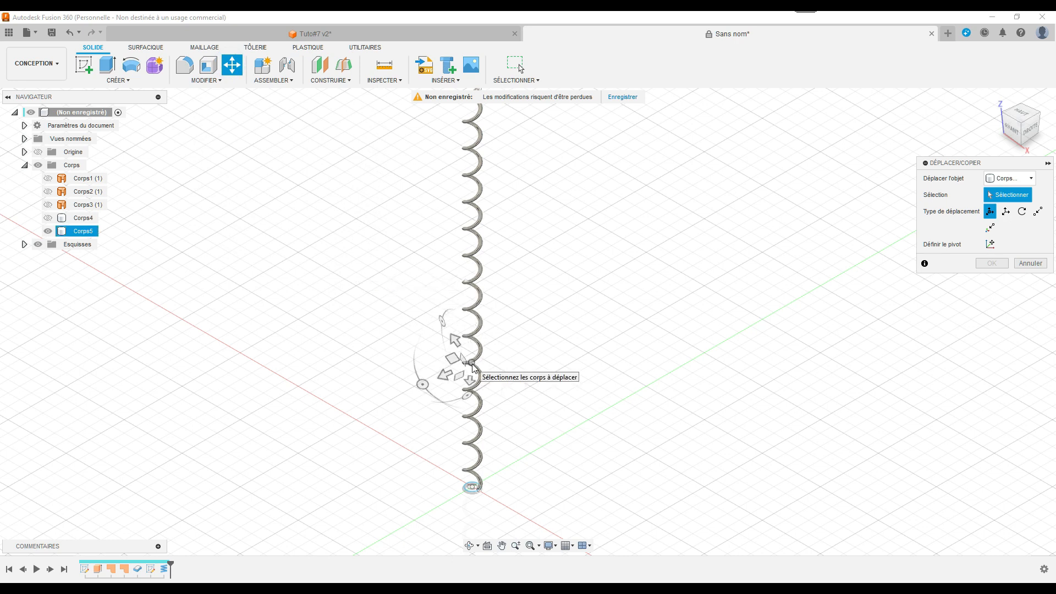
{"action": "scroll", "coordinate": [472, 520], "scroll_direction": "up", "scroll_amount": 10}
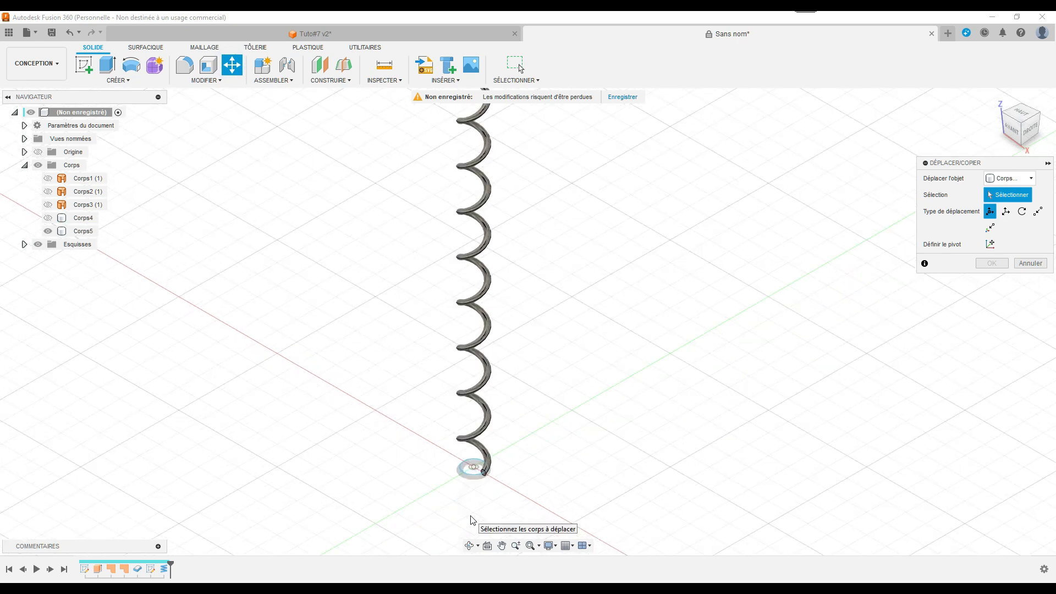
{"action": "left_click", "coordinate": [509, 416]}
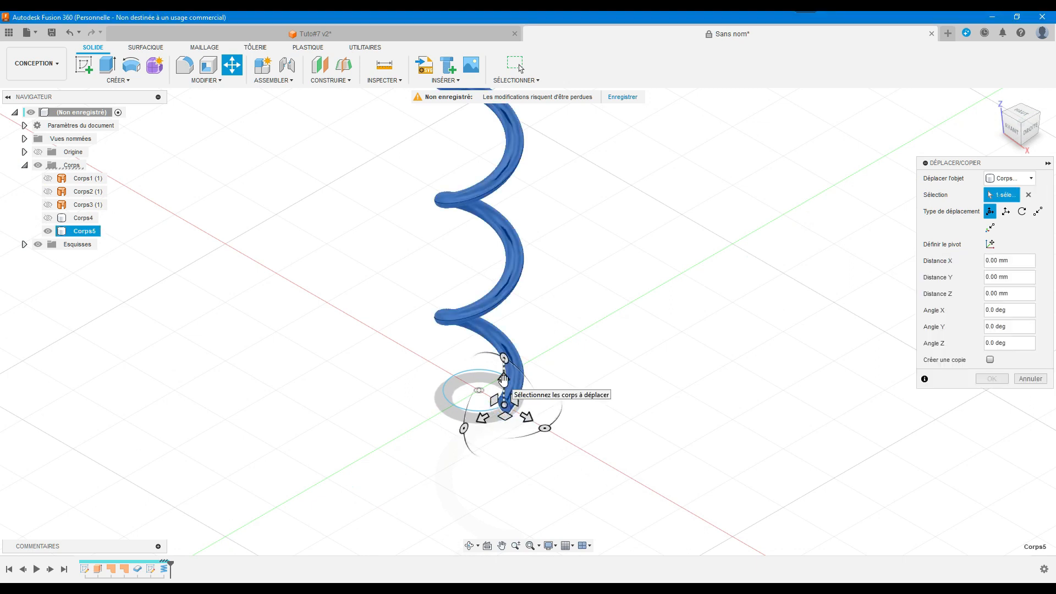
{"action": "mouse_move", "coordinate": [504, 379]}
{"action": "left_mouse_down"}
{"action": "mouse_move", "coordinate": [504, 350]}
{"action": "mouse_move", "coordinate": [501, 379]}
{"action": "left_mouse_up"}
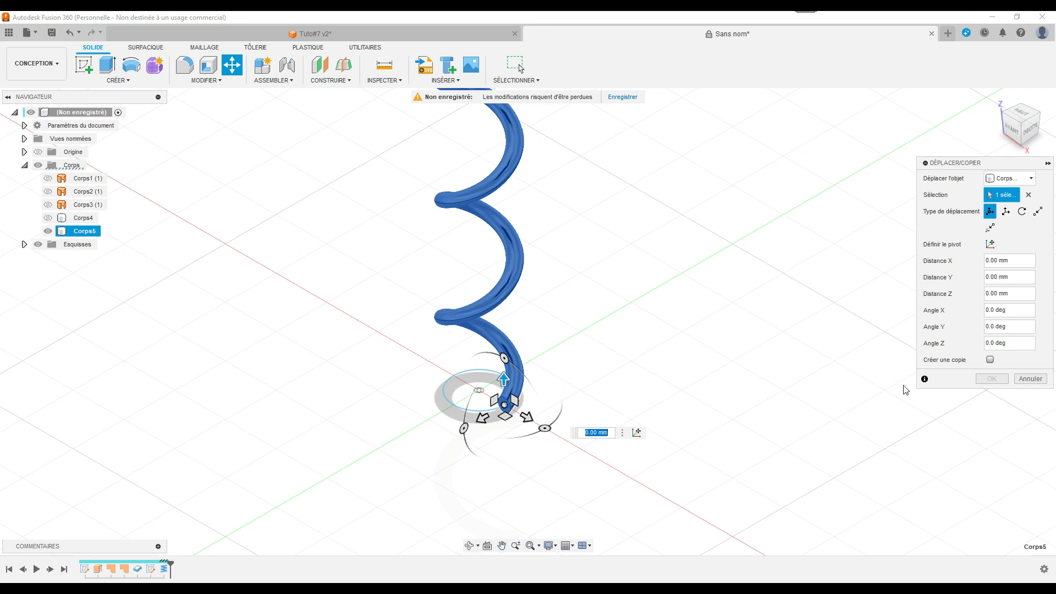
{"action": "left_click", "coordinate": [990, 359]}
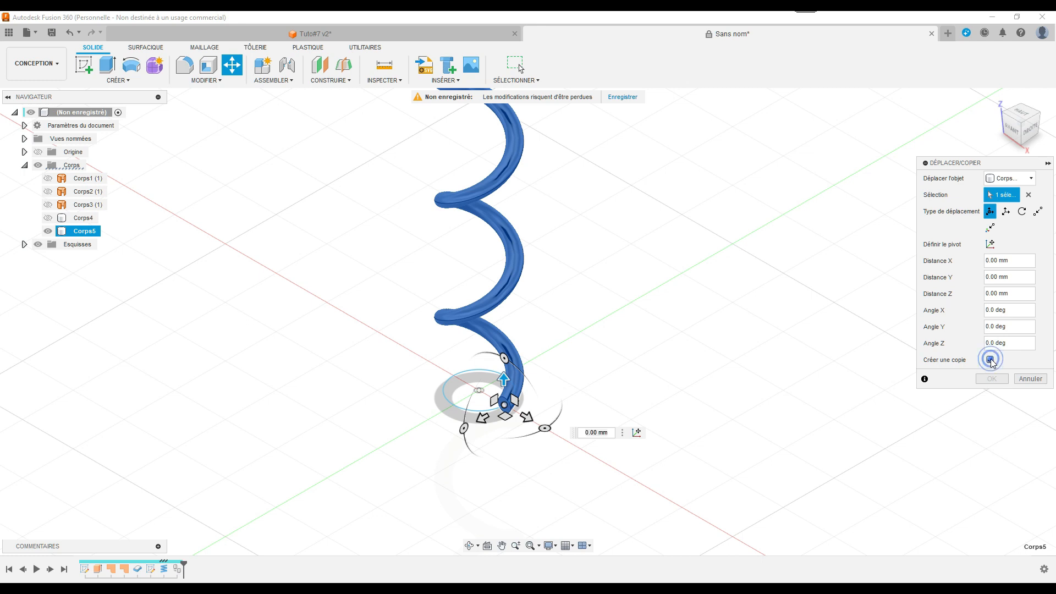
{"action": "left_click_drag", "start_coordinate": [506, 377], "coordinate": [503, 336]}
{"action": "type", "text": "5"}
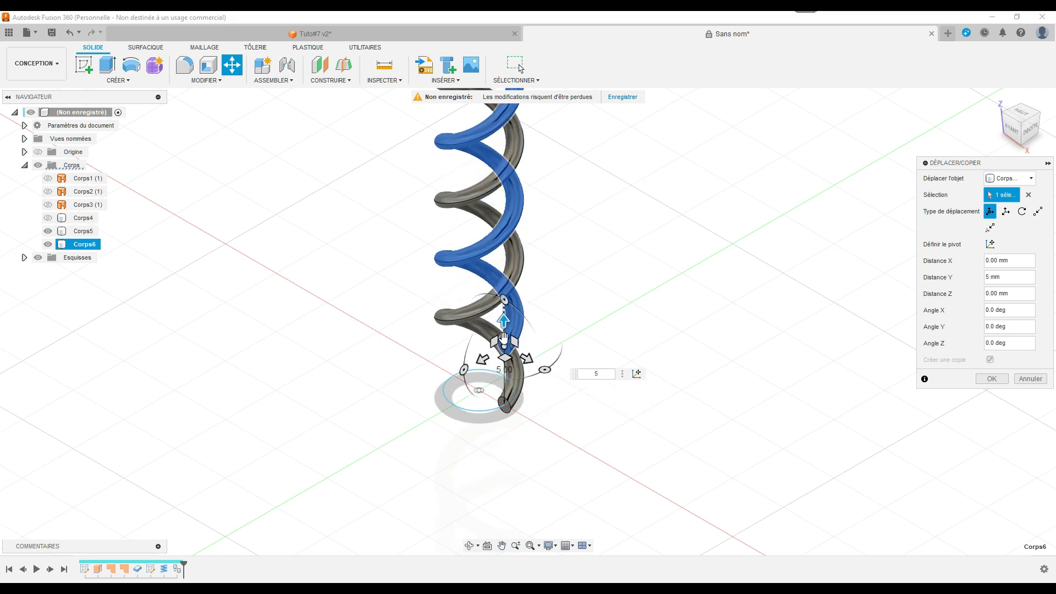
{"action": "key", "text": "Return"}
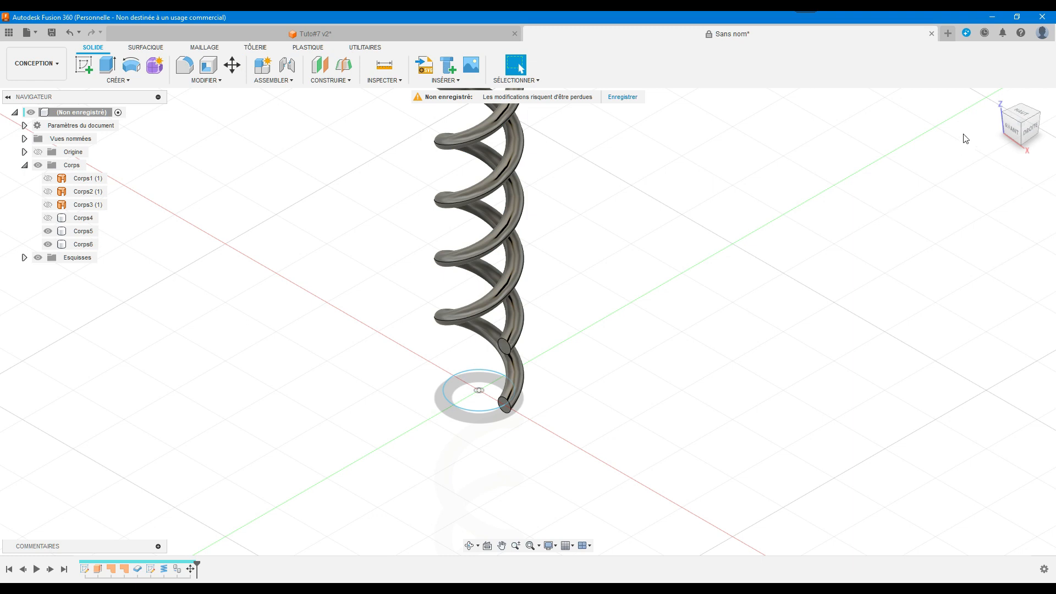
- Start a new sketch on the horizontal origin plane and return to the home view showing both full coils
{"action": "mouse_move", "coordinate": [992, 97]}
{"action": "left_click", "coordinate": [996, 97]}
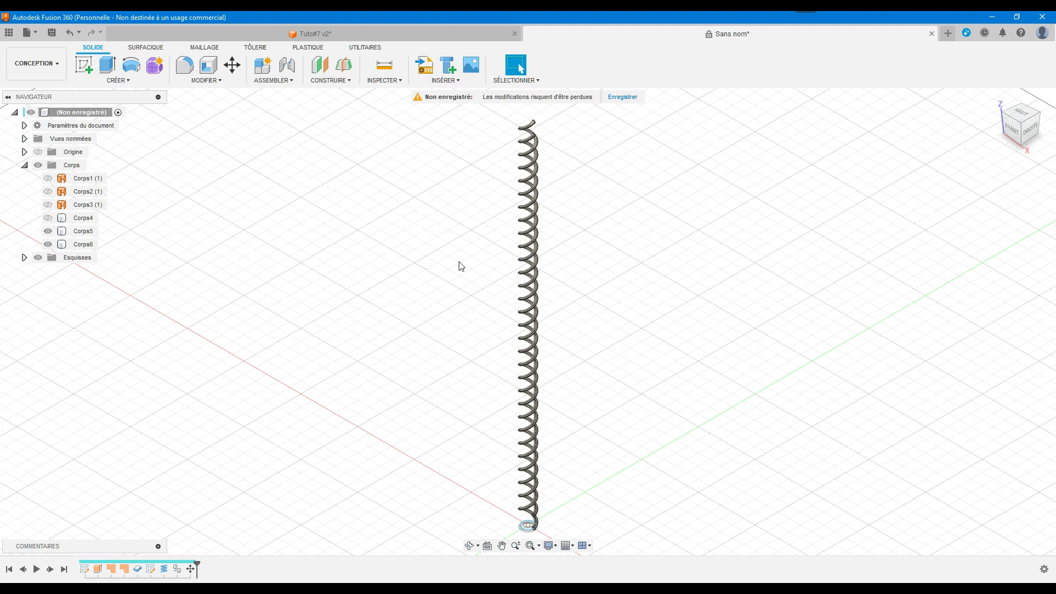
{"action": "left_click", "coordinate": [146, 48]}
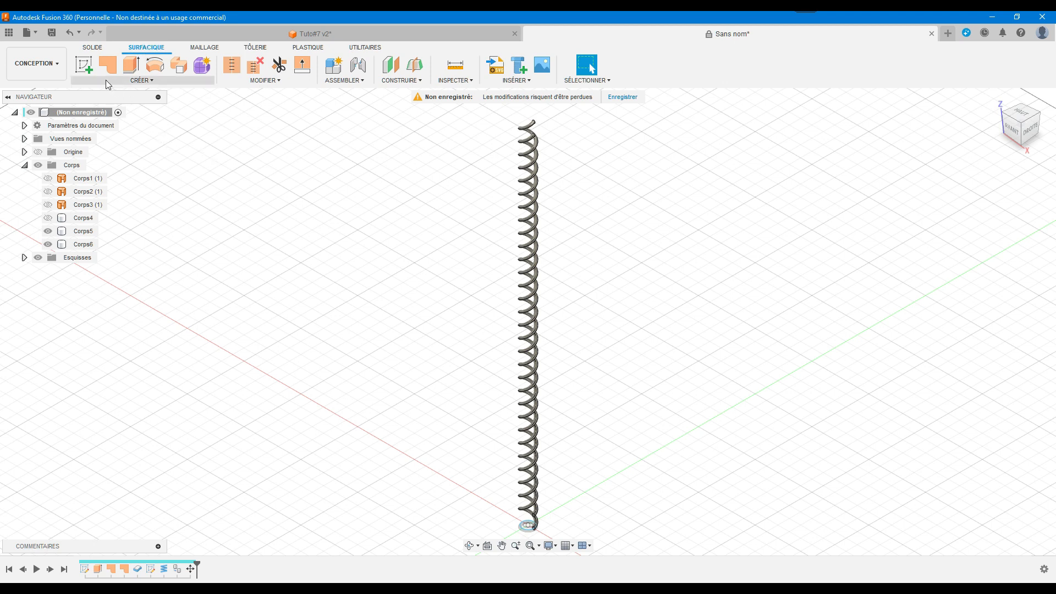
{"action": "left_click", "coordinate": [85, 66]}
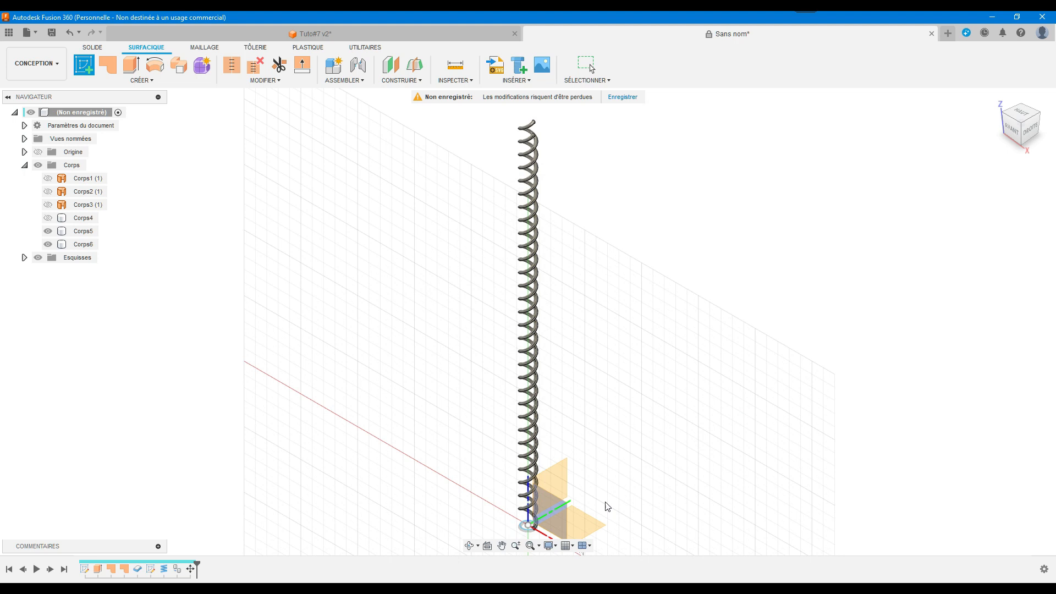
{"action": "left_click", "coordinate": [586, 531]}
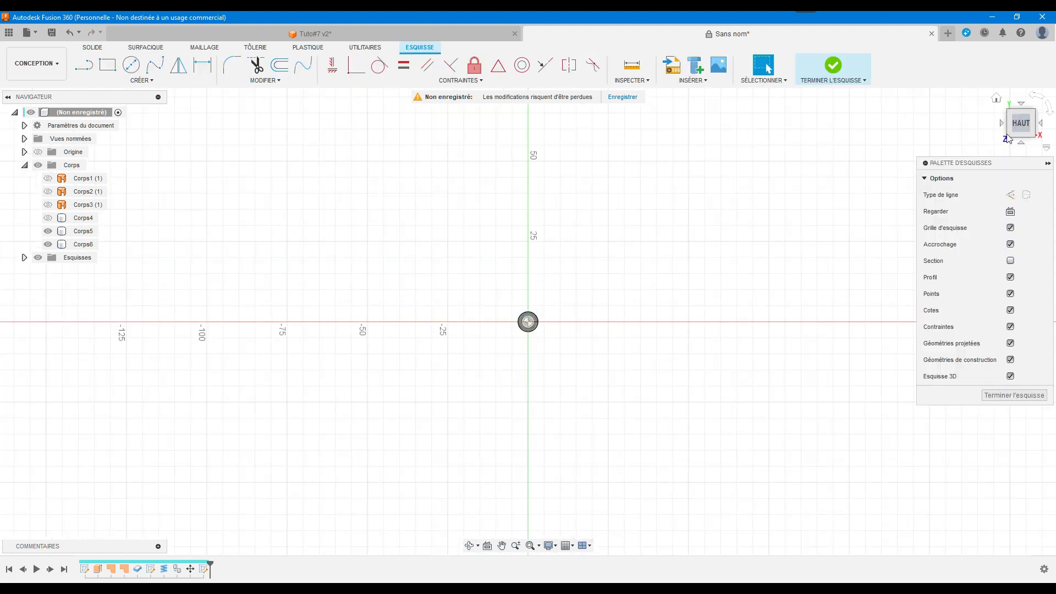
{"action": "left_click", "coordinate": [1024, 103]}
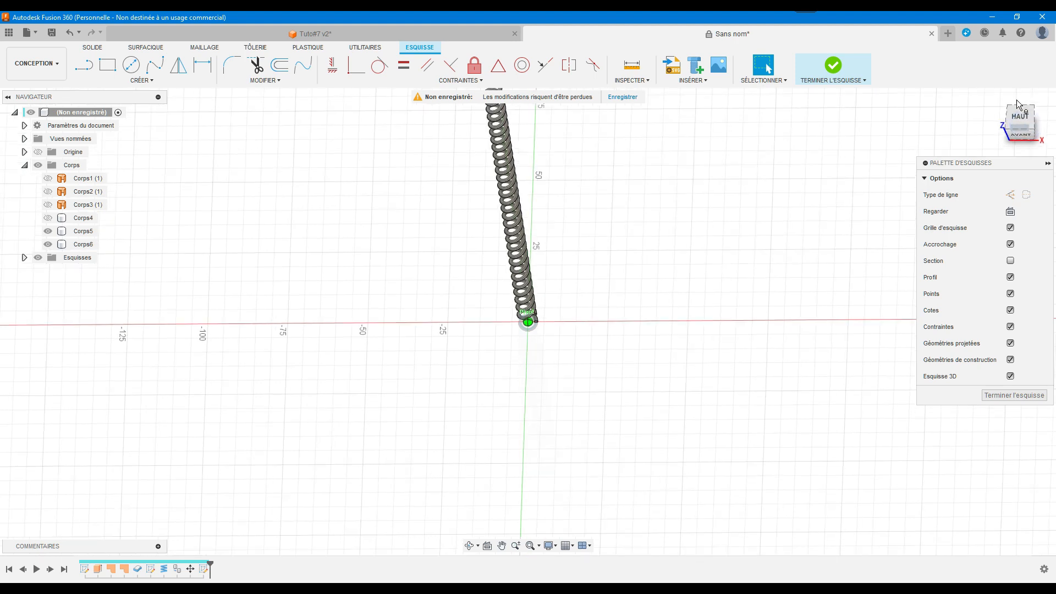
{"action": "left_click", "coordinate": [996, 98]}
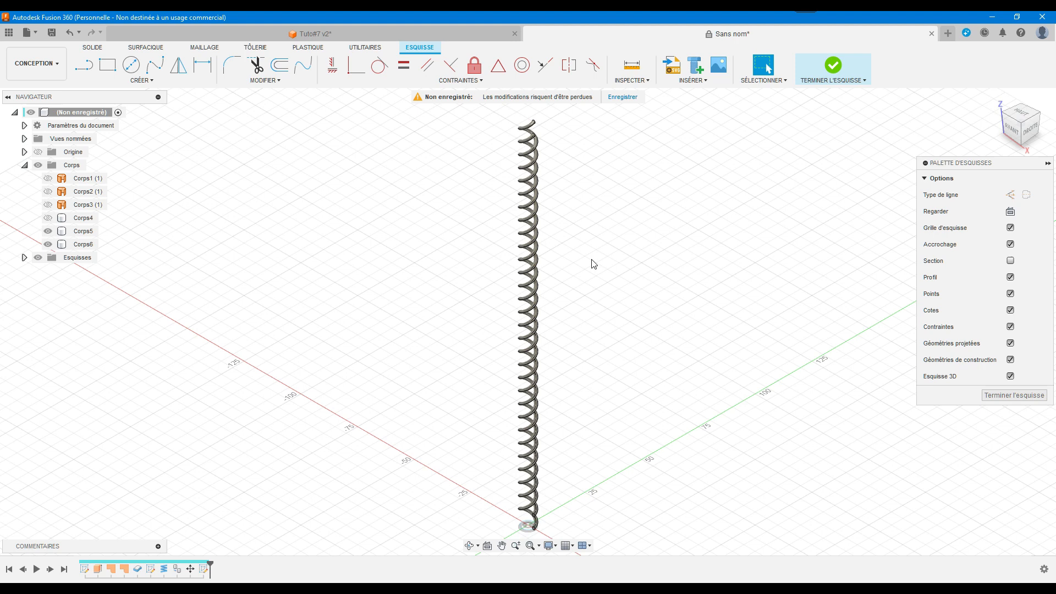
- Include the helical edges of both coil bodies in the sketch as 3D geometry (Inclure la géométrie 3D) and finish the sketch
{"action": "left_click", "coordinate": [147, 81]}
{"action": "mouse_move", "coordinate": [146, 159]}
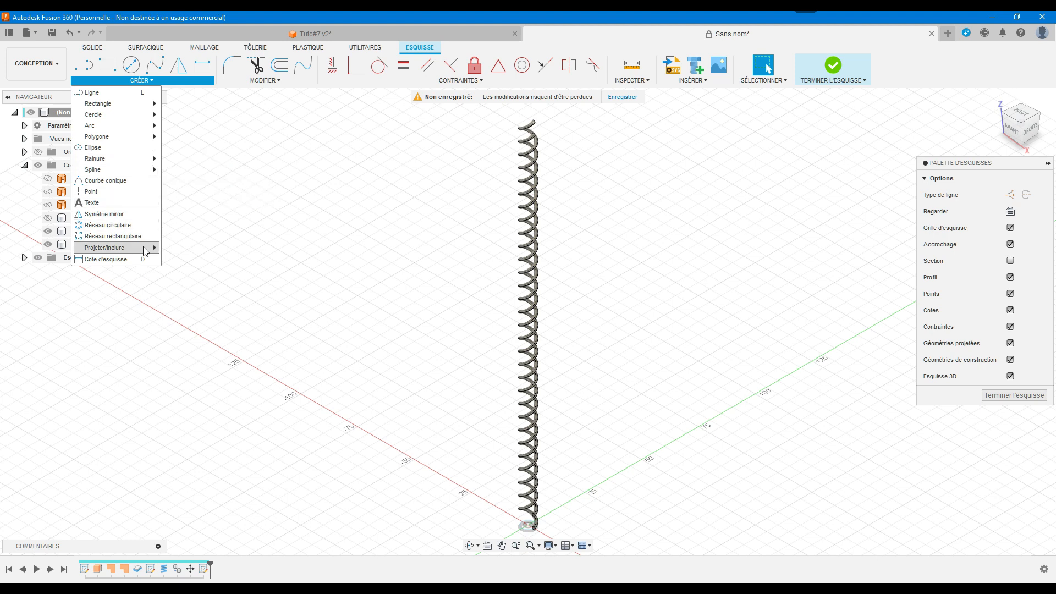
{"action": "mouse_move", "coordinate": [143, 247]}
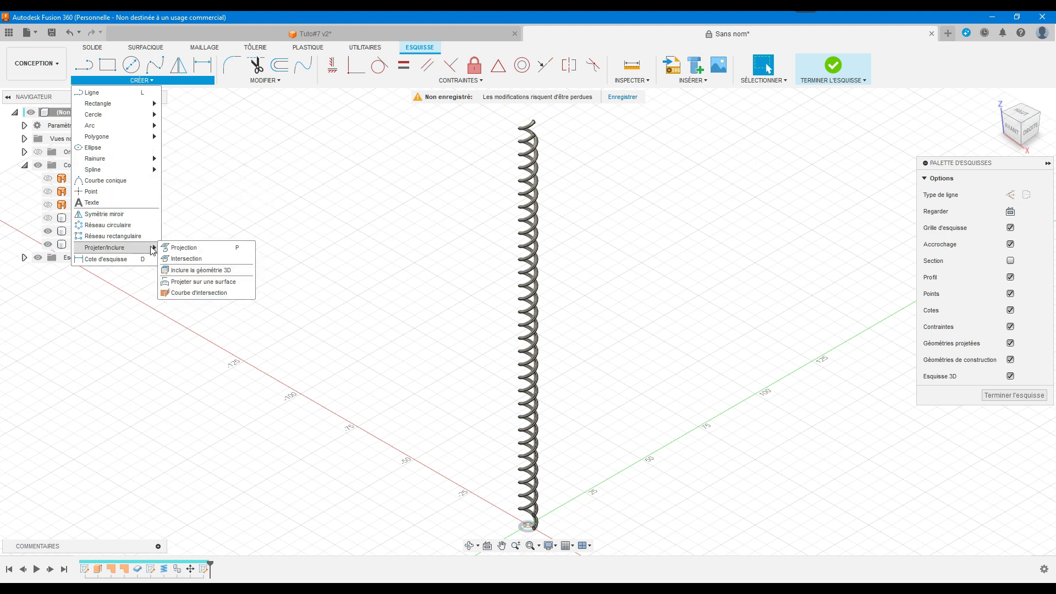
{"action": "left_click", "coordinate": [205, 271]}
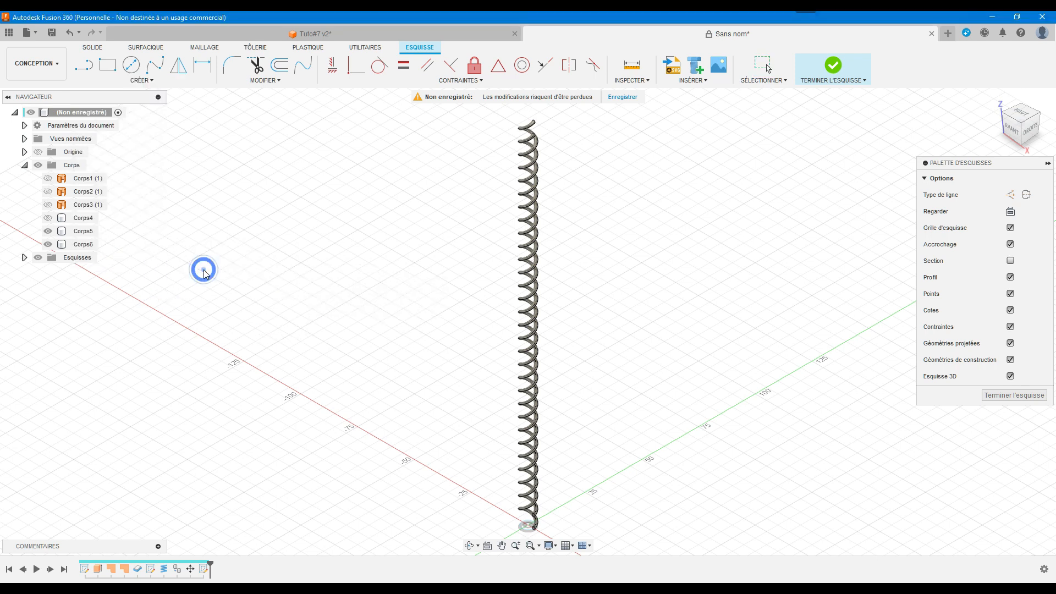
{"action": "scroll", "coordinate": [573, 414], "scroll_direction": "up", "scroll_amount": 5}
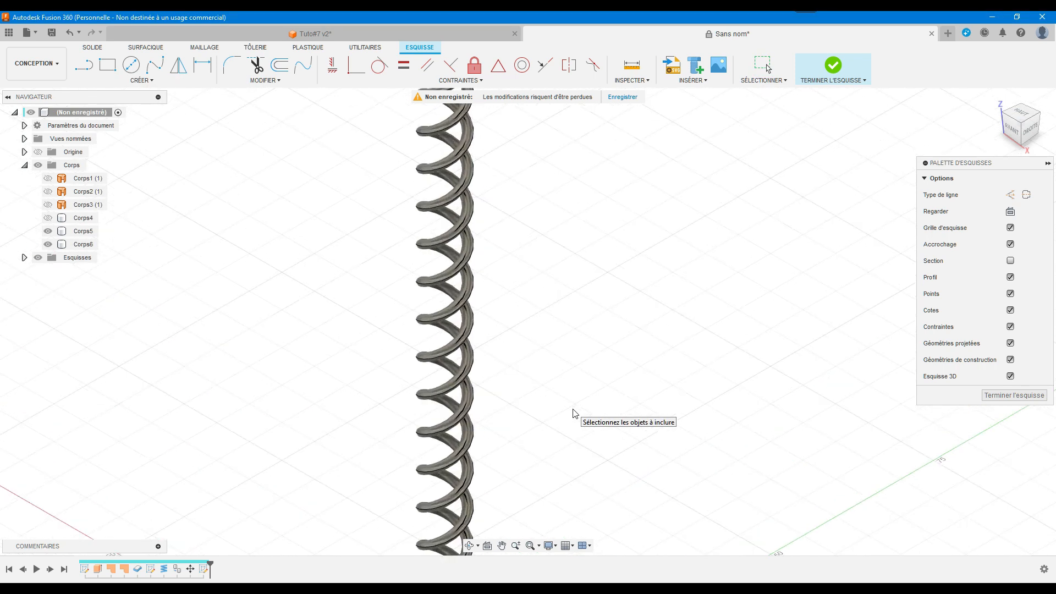
{"action": "left_click", "coordinate": [469, 407]}
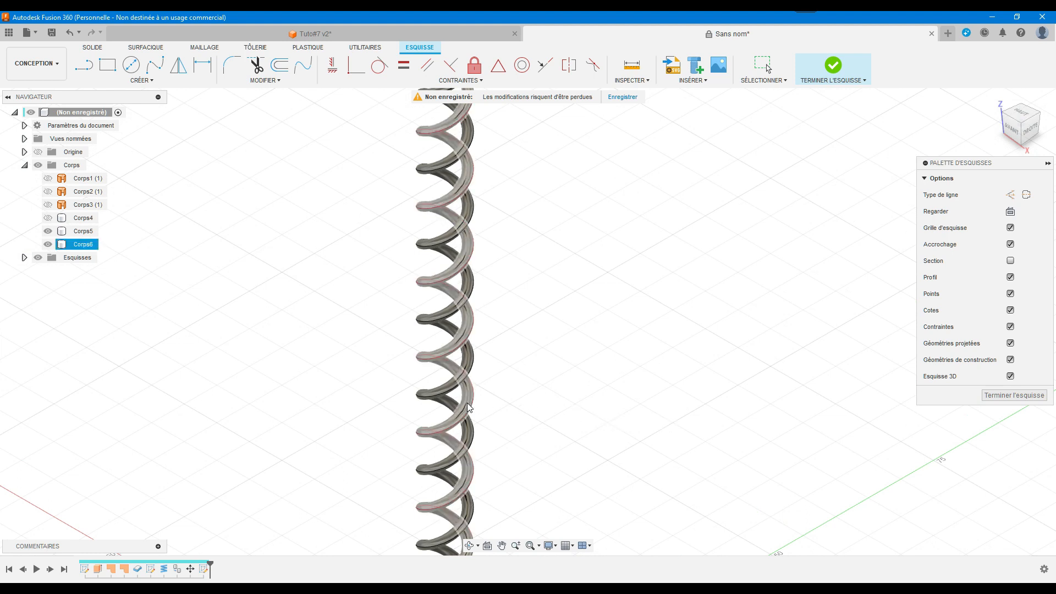
{"action": "left_click", "coordinate": [446, 392]}
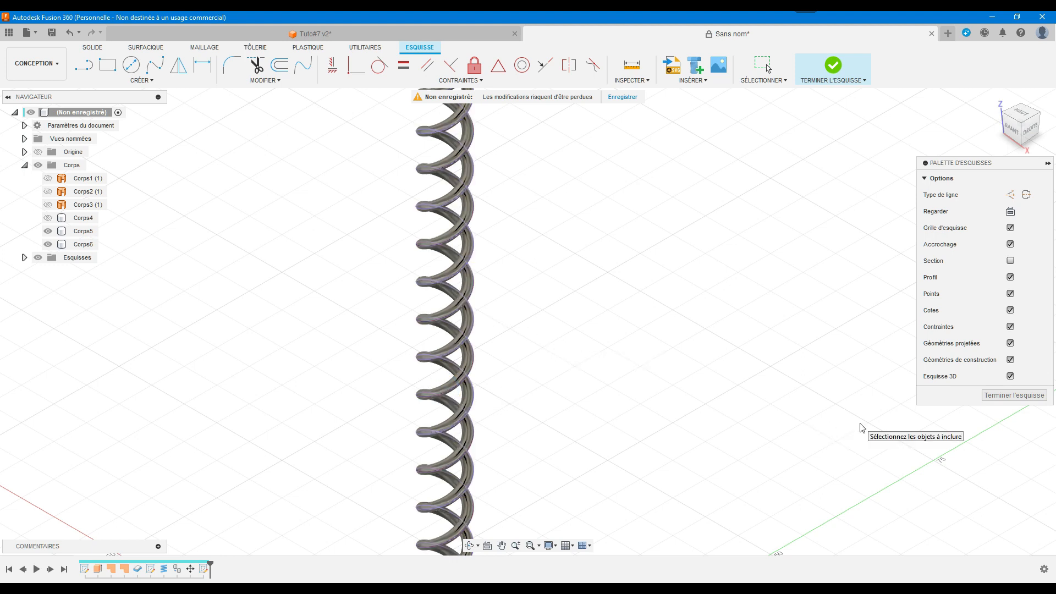
{"action": "left_click", "coordinate": [1003, 393]}
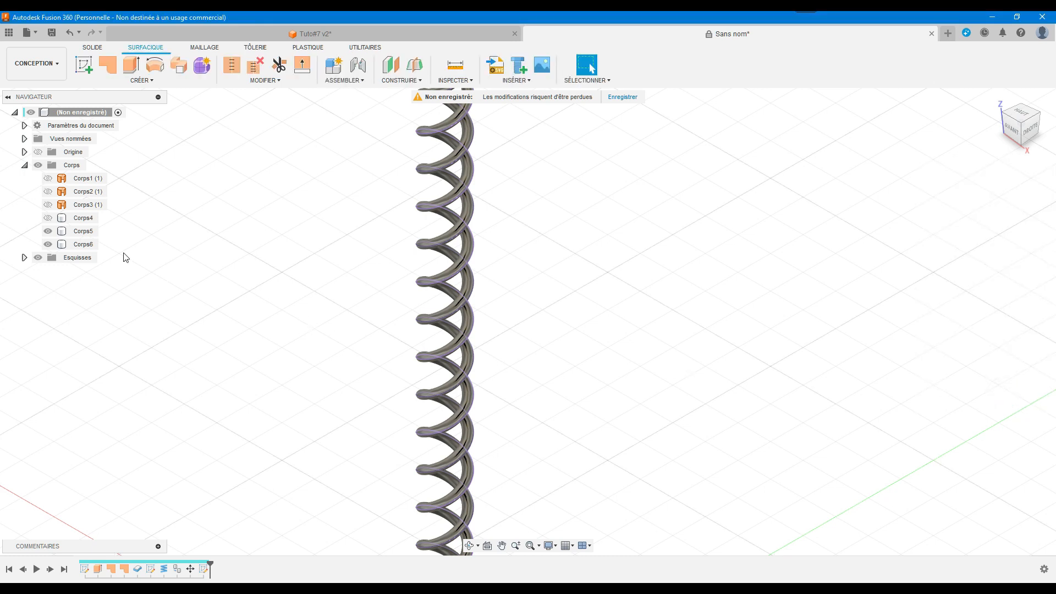
- Hide the original coil body and its copy, leaving the included helical curves displayed
{"action": "left_click", "coordinate": [48, 231]}
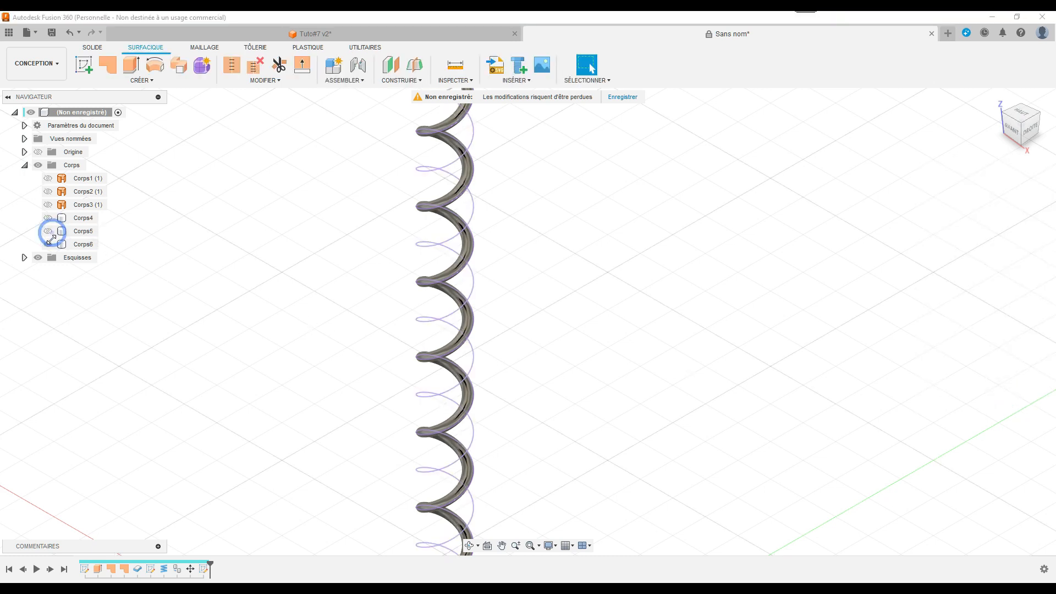
{"action": "left_click", "coordinate": [48, 245]}
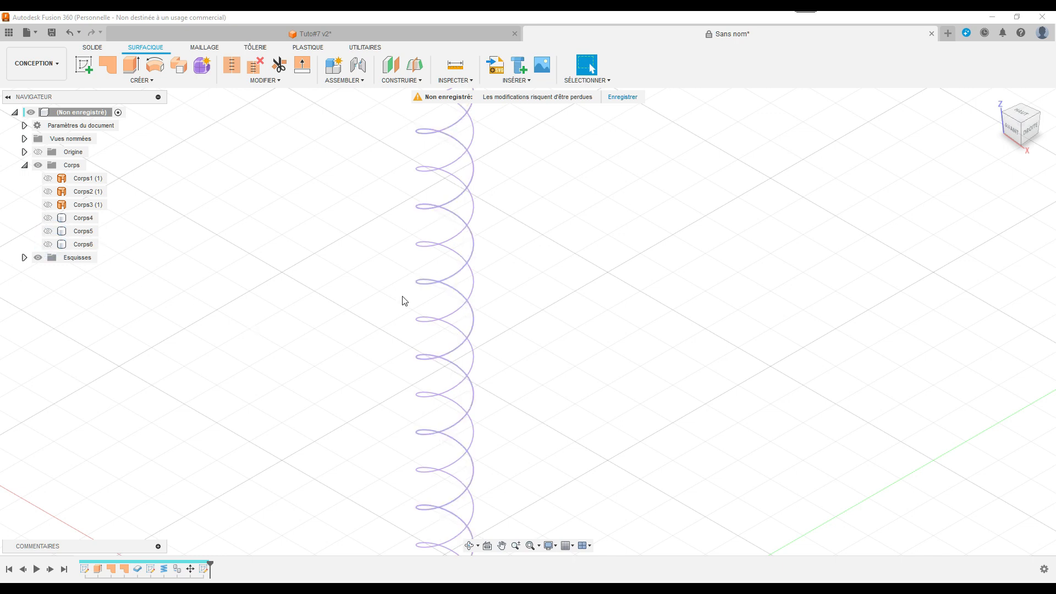
{"action": "left_click", "coordinate": [997, 96]}
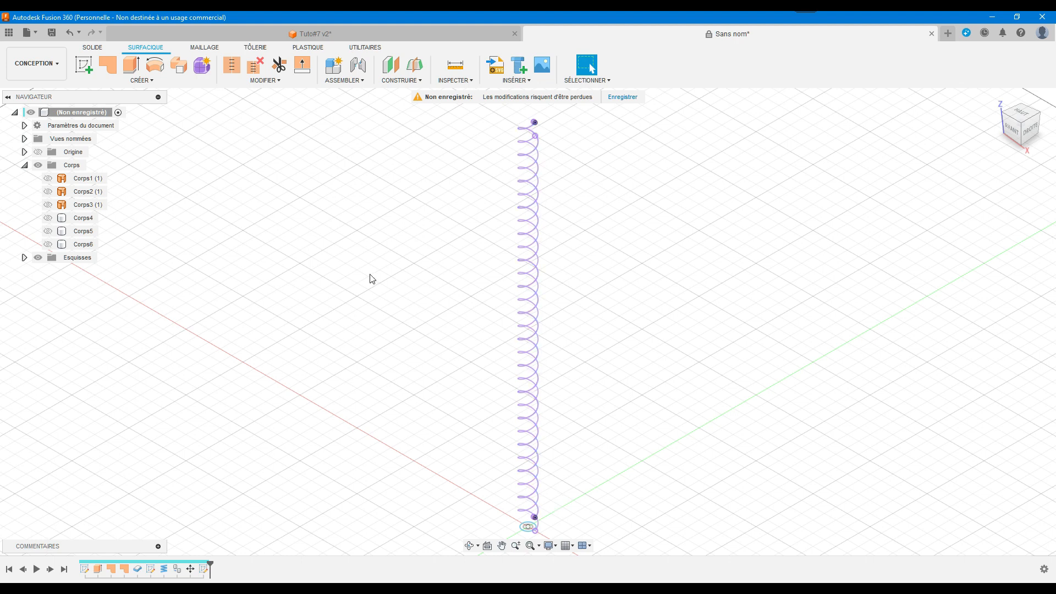
- Create a surface loft (Lissage) between the two helical sketch curves as a new body
{"action": "left_click", "coordinate": [142, 80]}
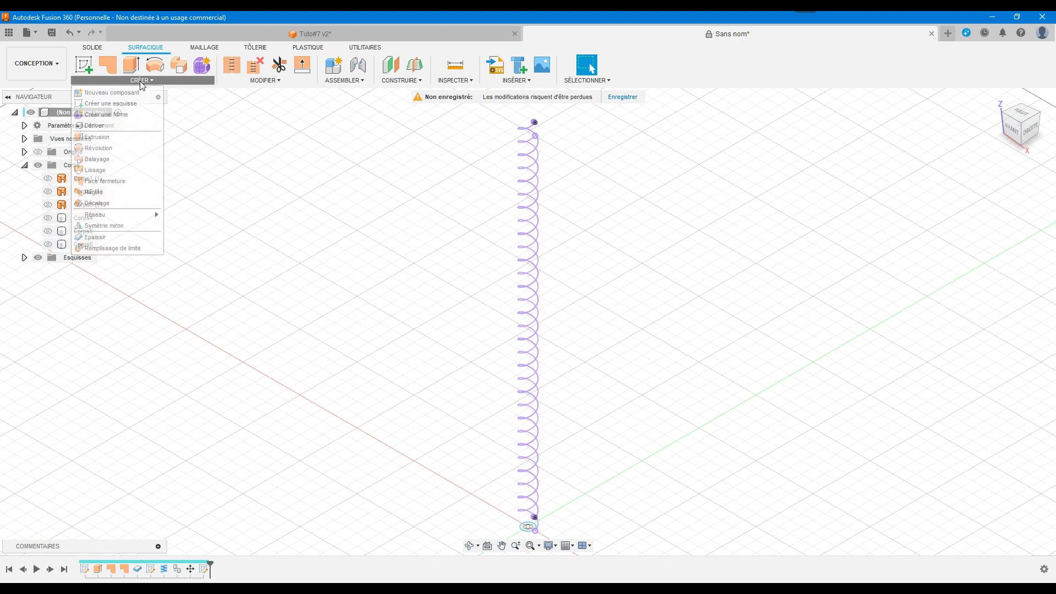
{"action": "left_click", "coordinate": [123, 171]}
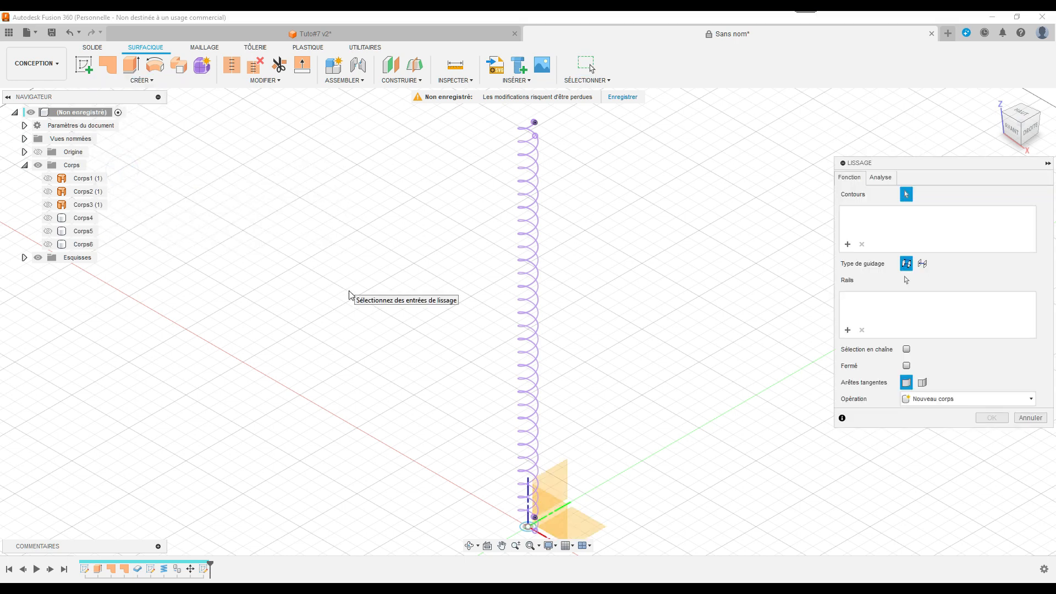
{"action": "left_click", "coordinate": [525, 464]}
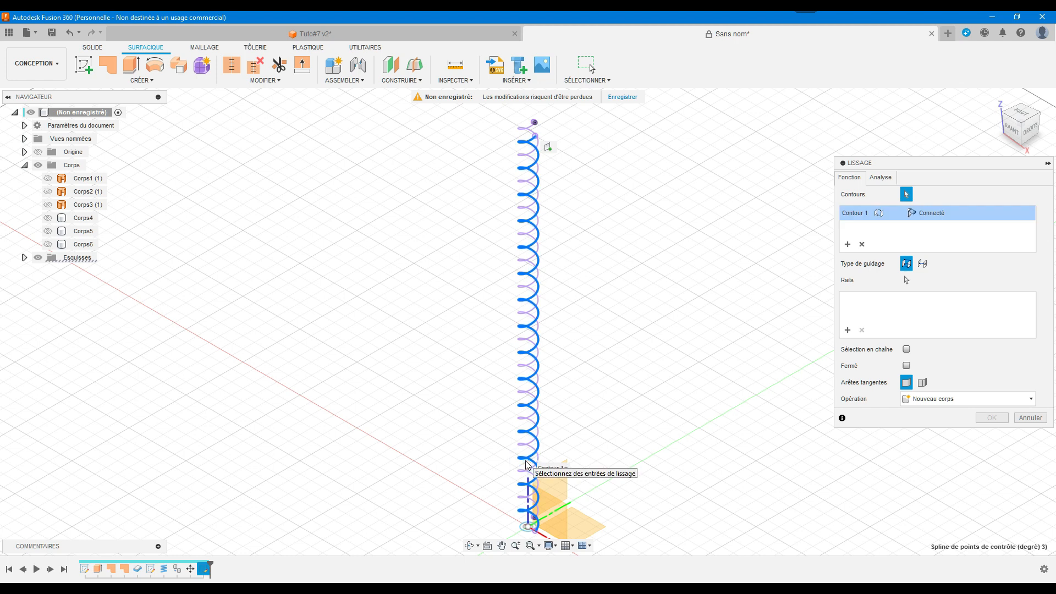
{"action": "left_click", "coordinate": [532, 471]}
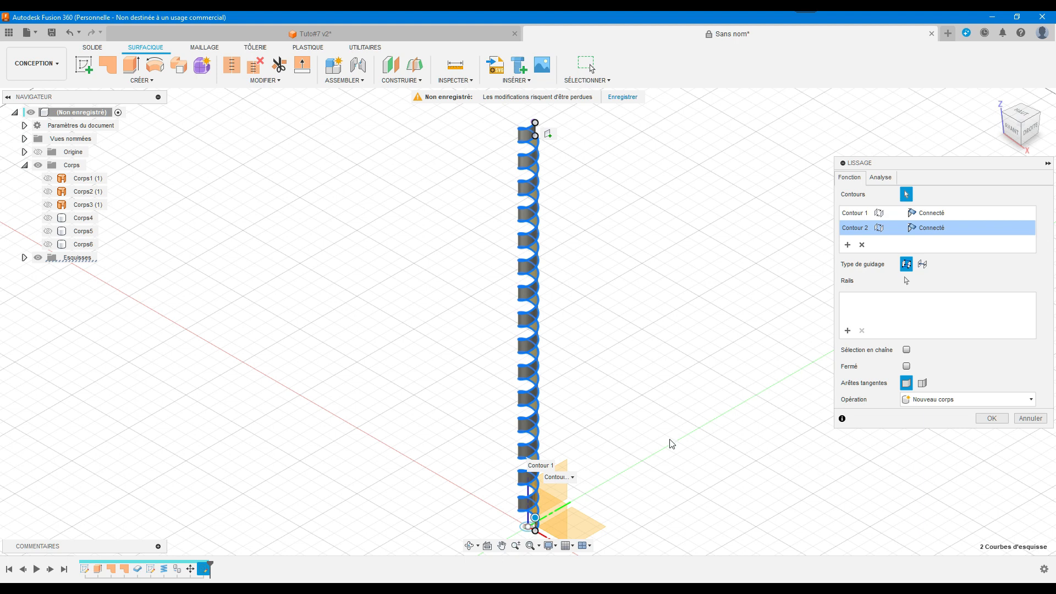
{"action": "left_click", "coordinate": [991, 418]}
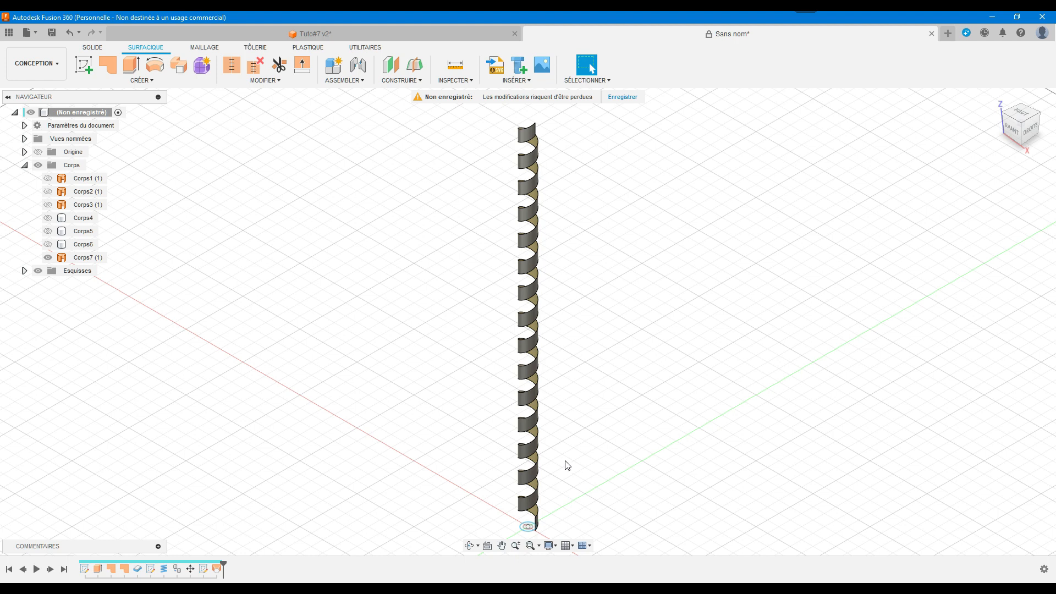
- Thicken (Epaissir) the lofted helical surface by 0.5 mm on one side as a new body
{"action": "left_click", "coordinate": [141, 80]}
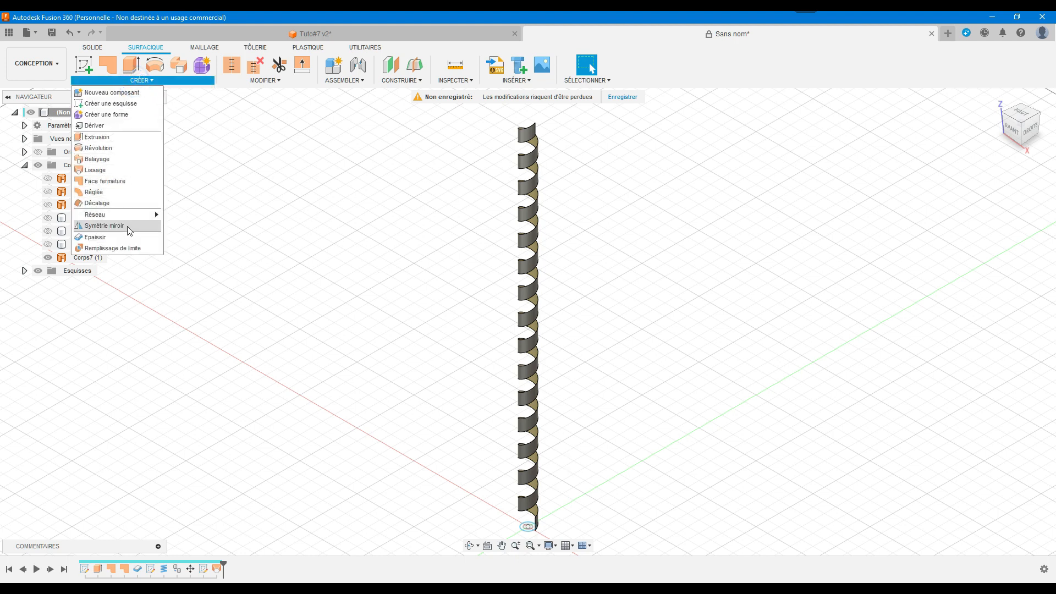
{"action": "left_click", "coordinate": [130, 237]}
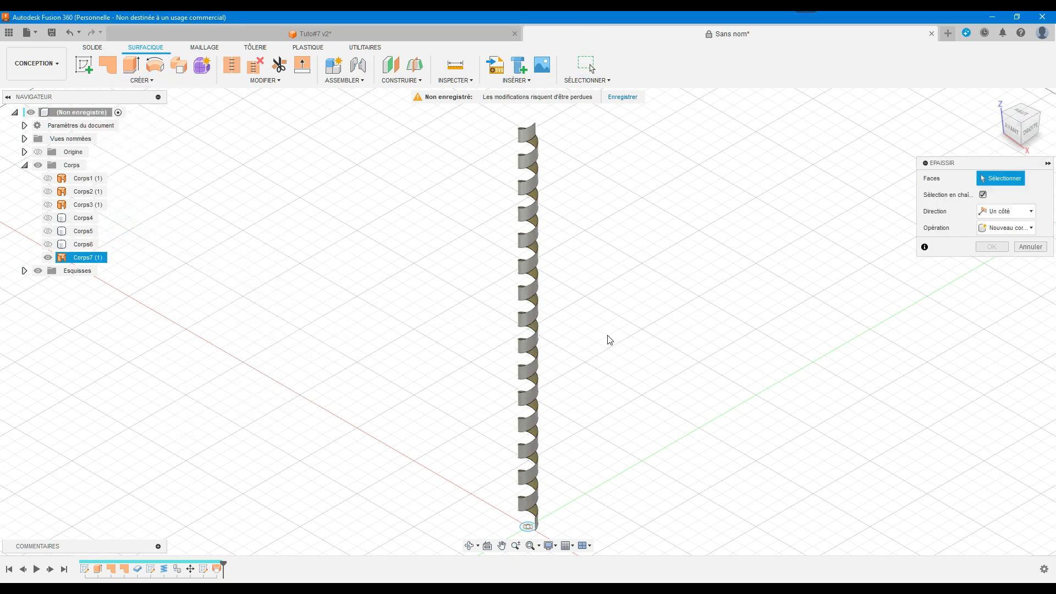
{"action": "left_click", "coordinate": [530, 349]}
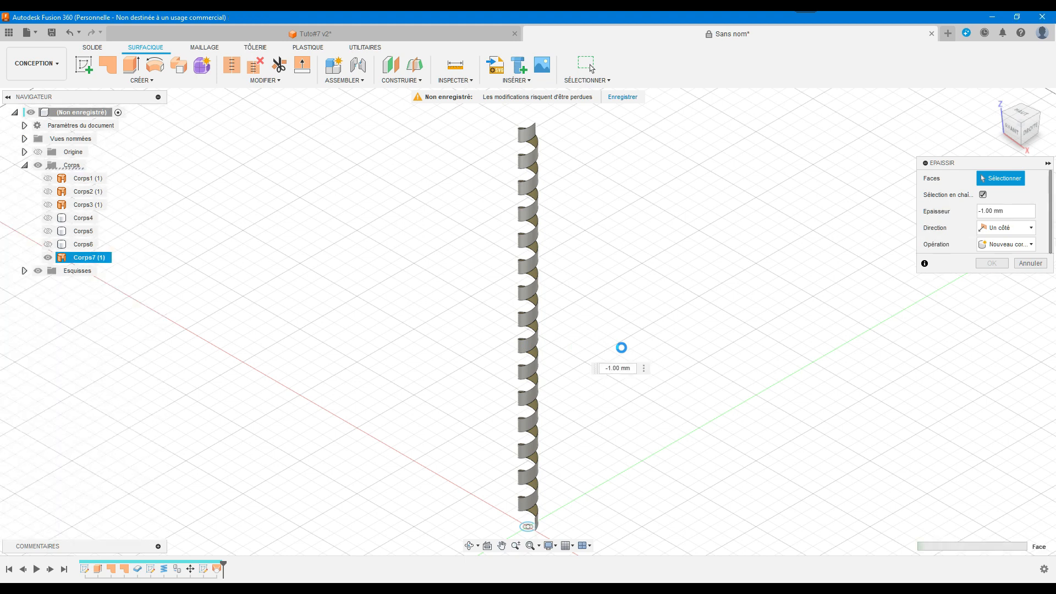
{"action": "left_click", "coordinate": [1014, 211]}
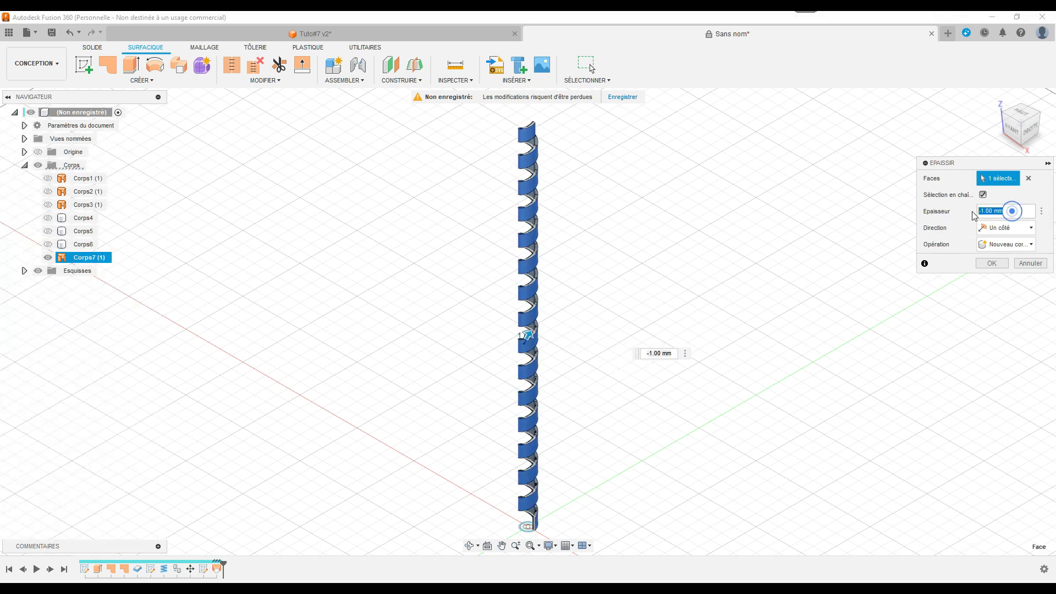
{"action": "type", "text": "0.5"}
{"action": "left_click", "coordinate": [993, 263]}
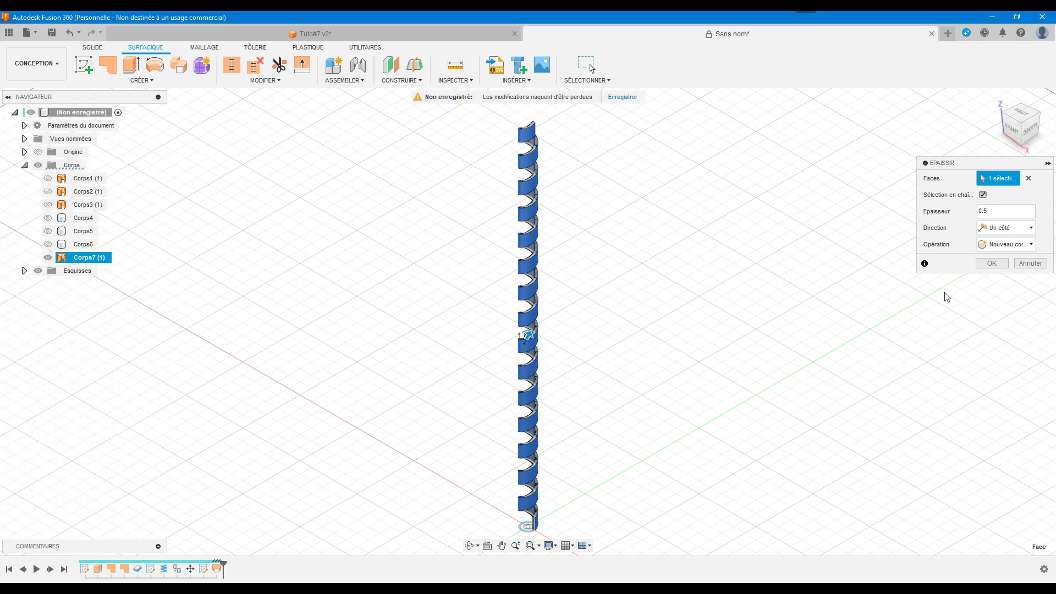
{"action": "left_click", "coordinate": [989, 267]}
{"action": "left_click", "coordinate": [983, 264]}
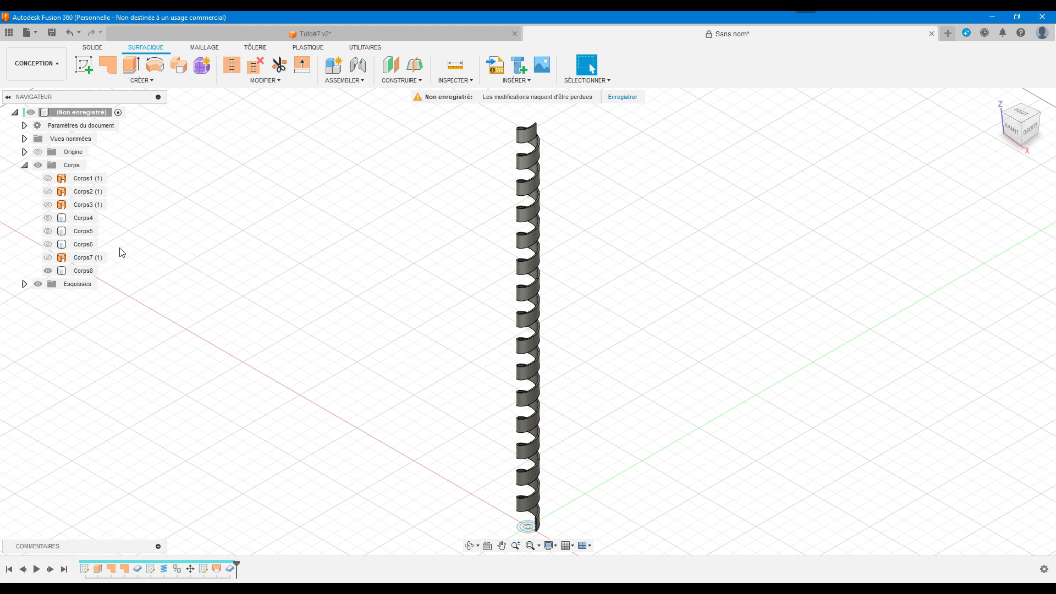
- Show the thickened pole body together with the thickened helical band, keeping both coil bodies hidden
{"action": "left_click", "coordinate": [48, 244]}
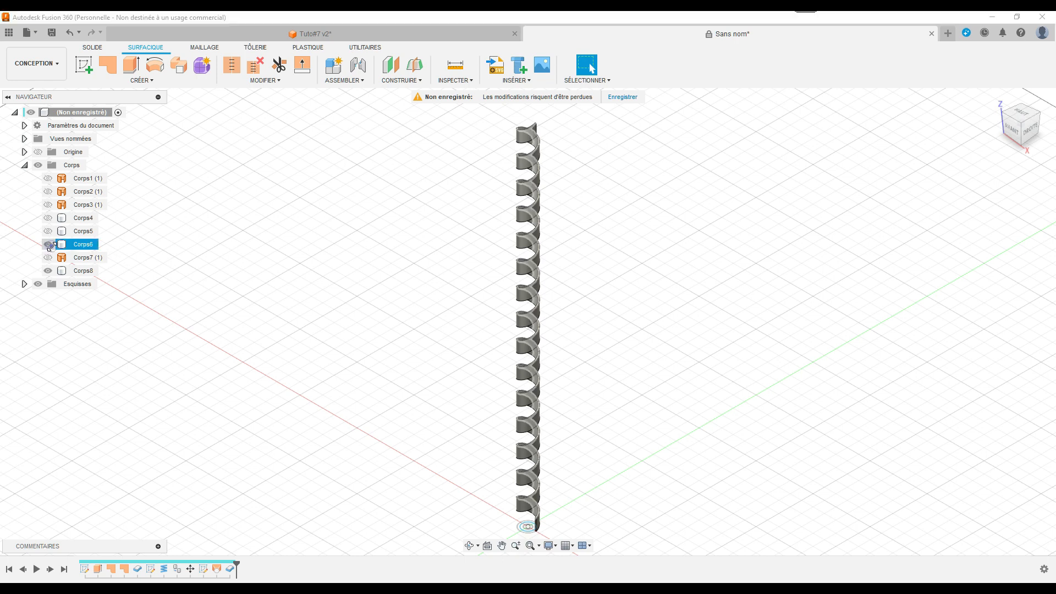
{"action": "left_click", "coordinate": [47, 244]}
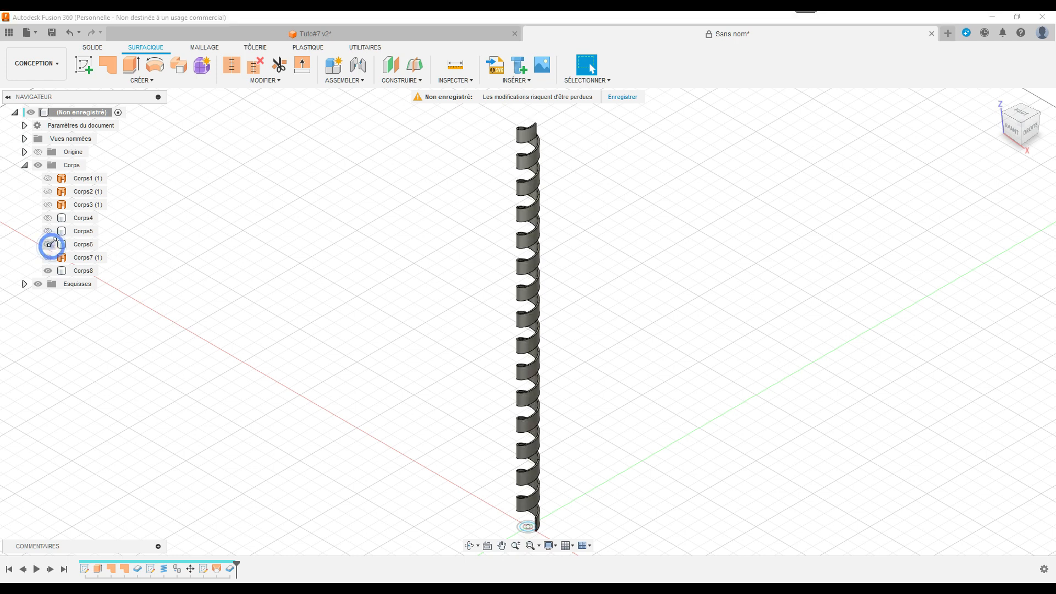
{"action": "left_click", "coordinate": [48, 231]}
{"action": "left_click", "coordinate": [48, 218]}
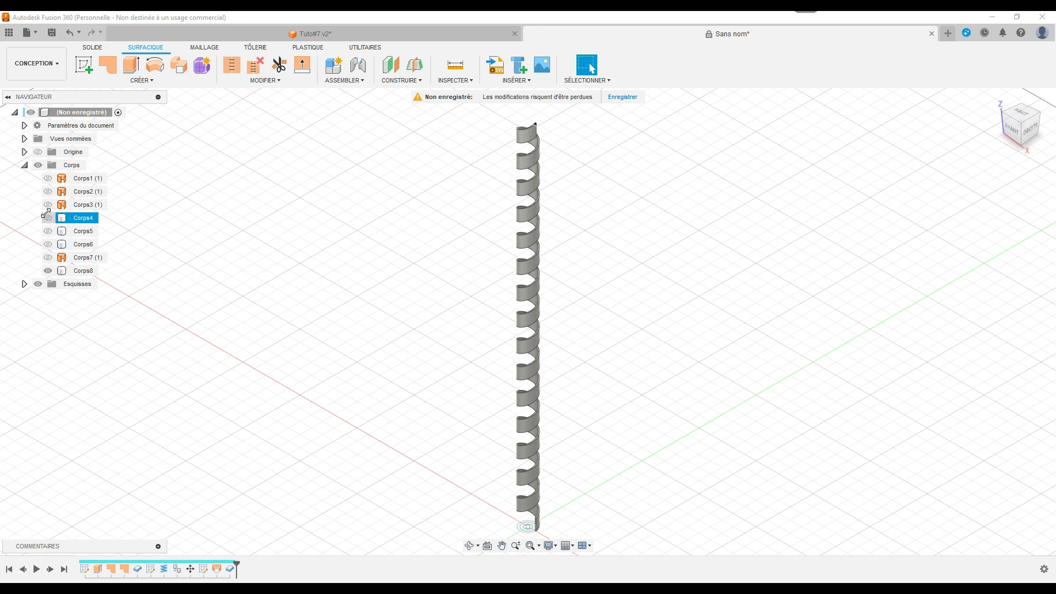
{"action": "left_click", "coordinate": [48, 244]}
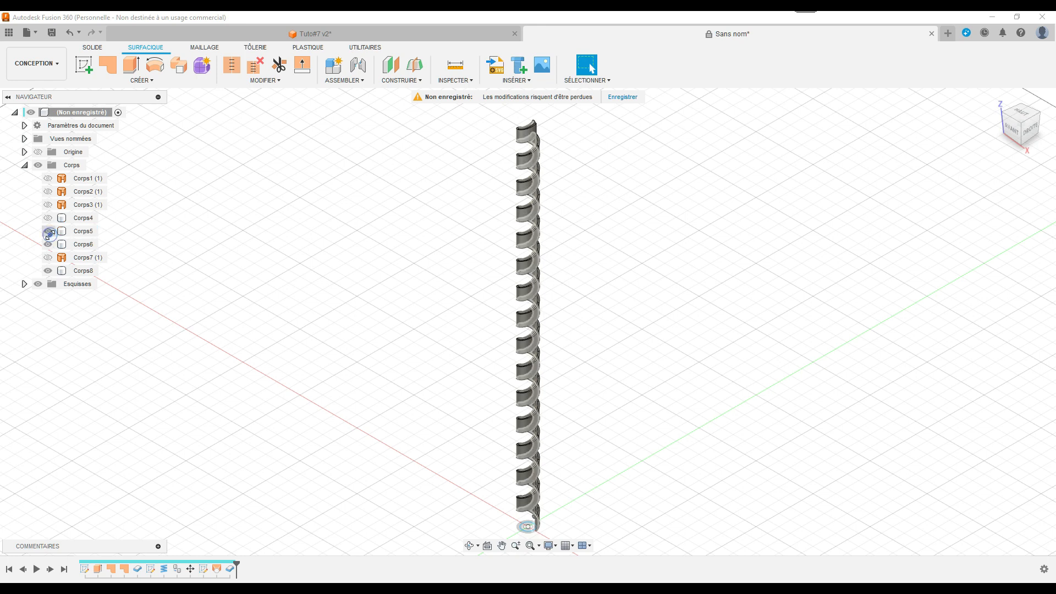
{"action": "left_click", "coordinate": [49, 231]}
{"action": "left_click", "coordinate": [49, 217]}
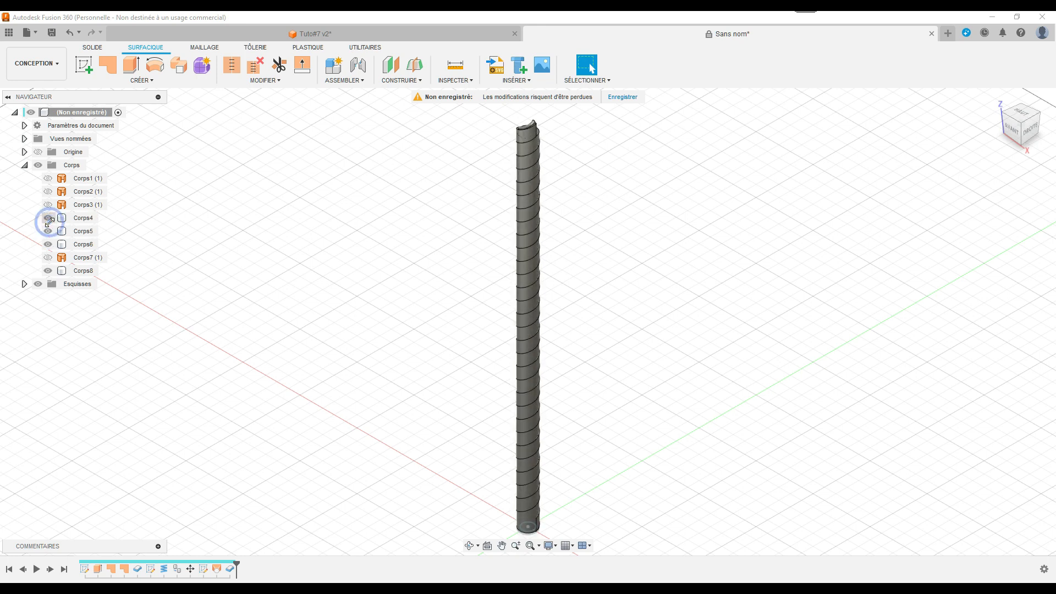
{"action": "left_click", "coordinate": [49, 231]}
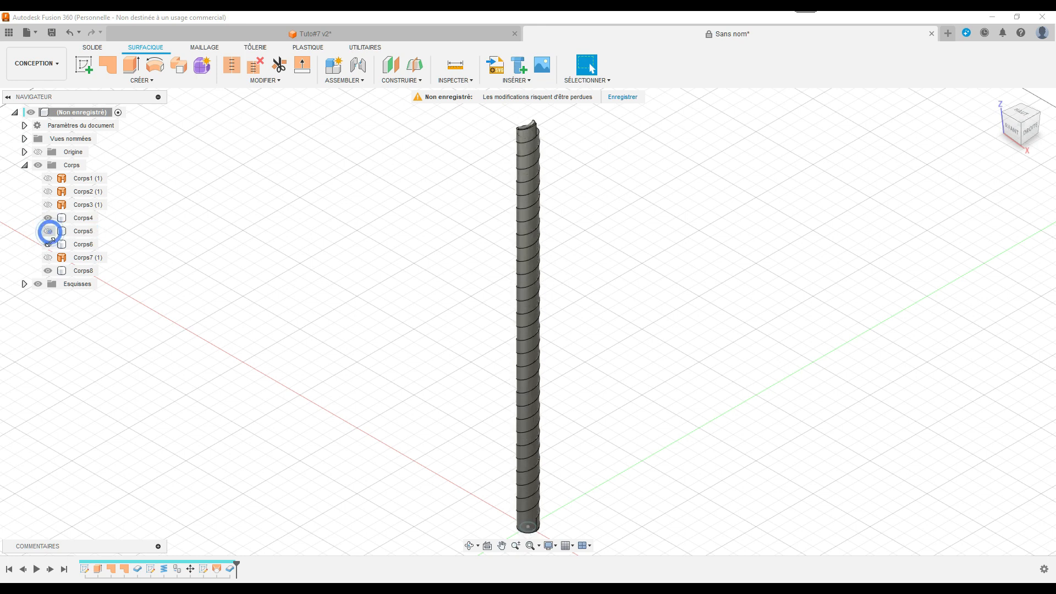
{"action": "left_click", "coordinate": [49, 244]}
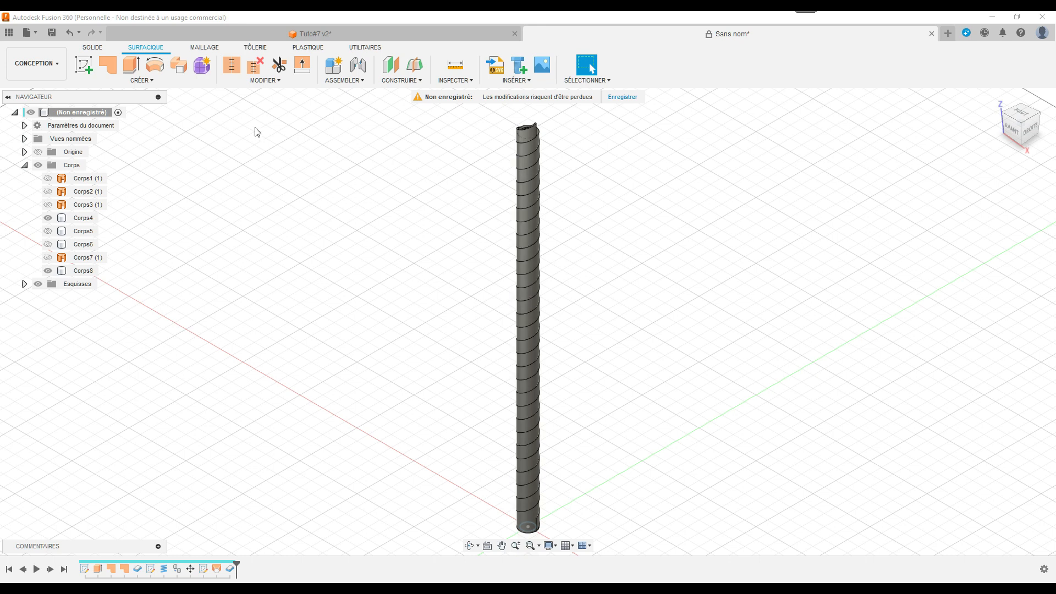
- Combine the bodies by cutting (Couper) the thickened helical band out of the pole body, without keeping the tool body
{"action": "left_click", "coordinate": [92, 47]}
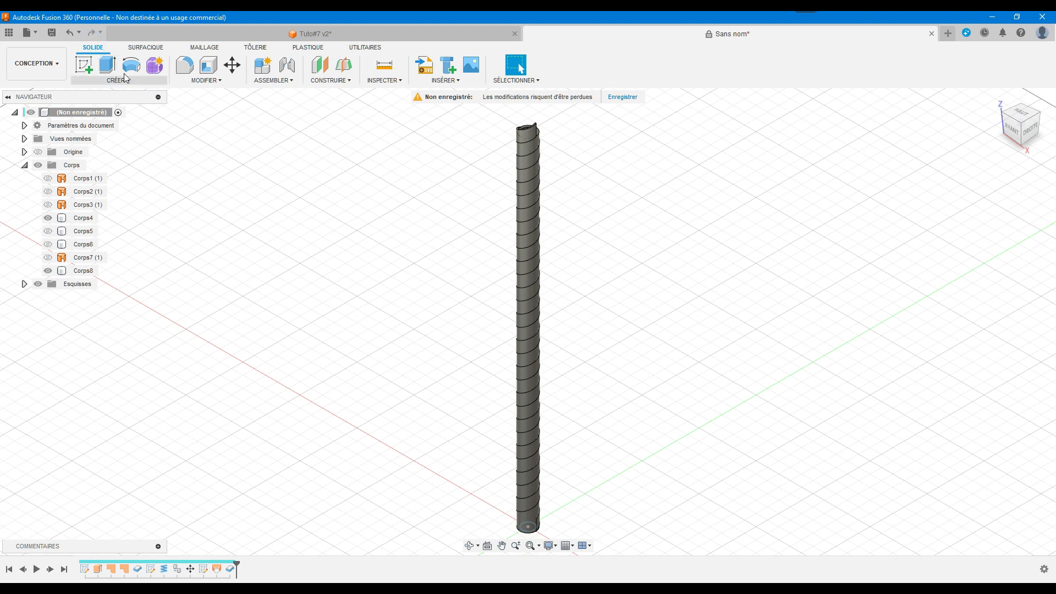
{"action": "left_click", "coordinate": [198, 81]}
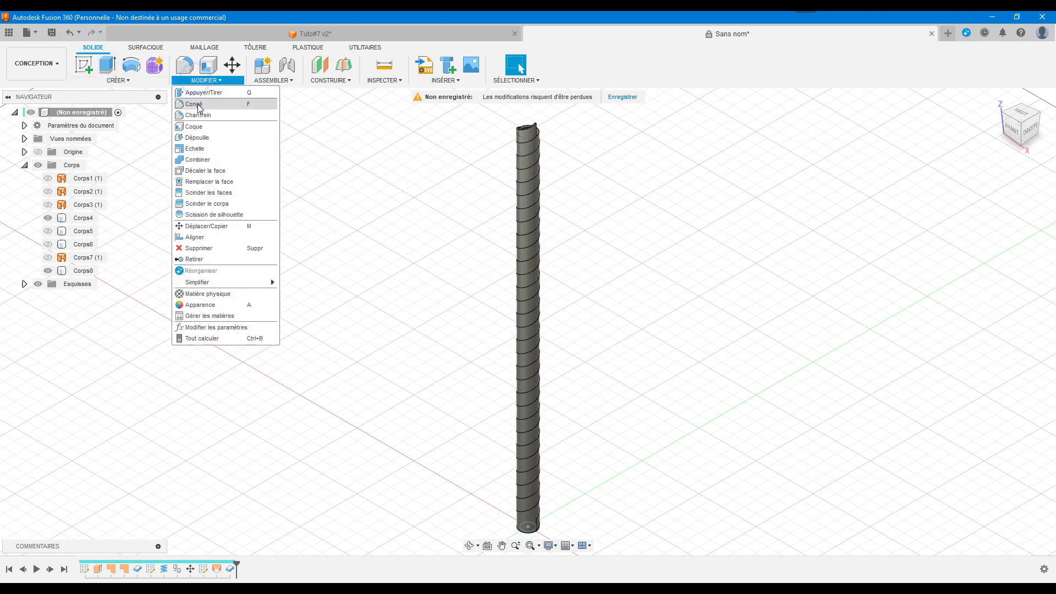
{"action": "left_click", "coordinate": [198, 159]}
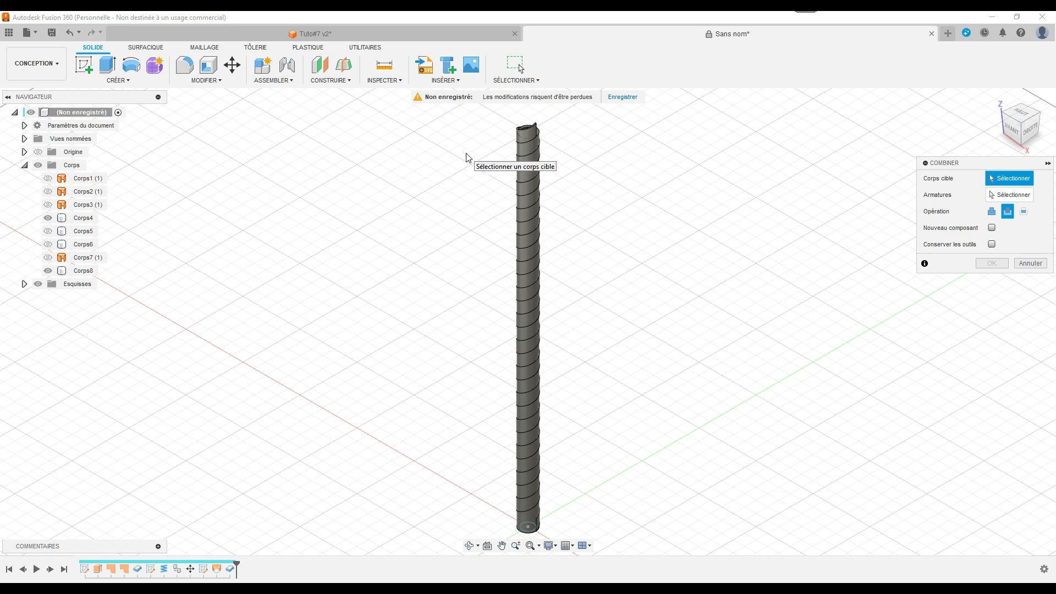
{"action": "left_click", "coordinate": [533, 148]}
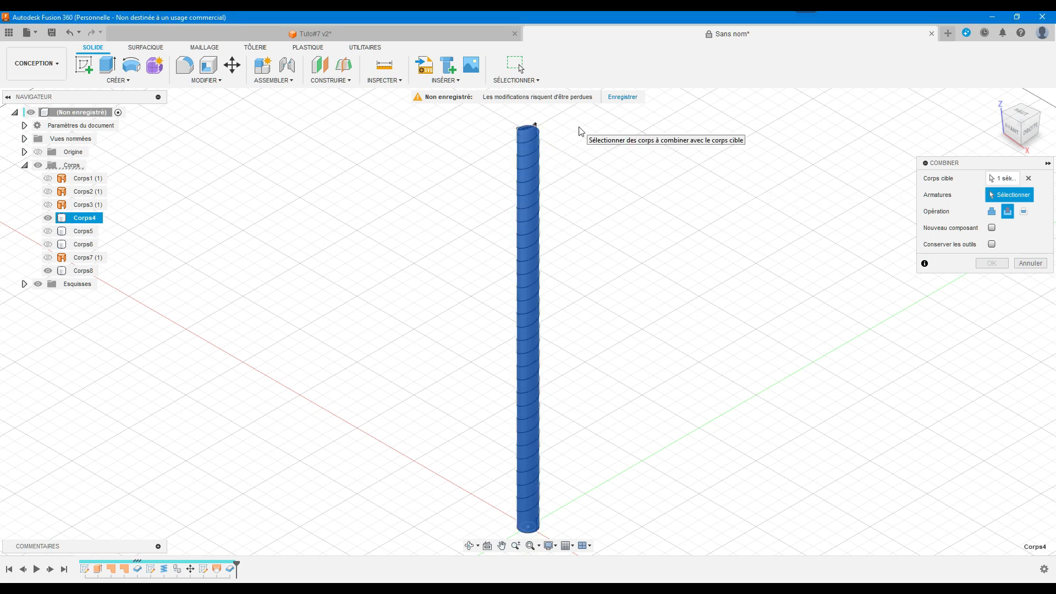
{"action": "scroll", "coordinate": [583, 134], "scroll_direction": "up", "scroll_amount": 3}
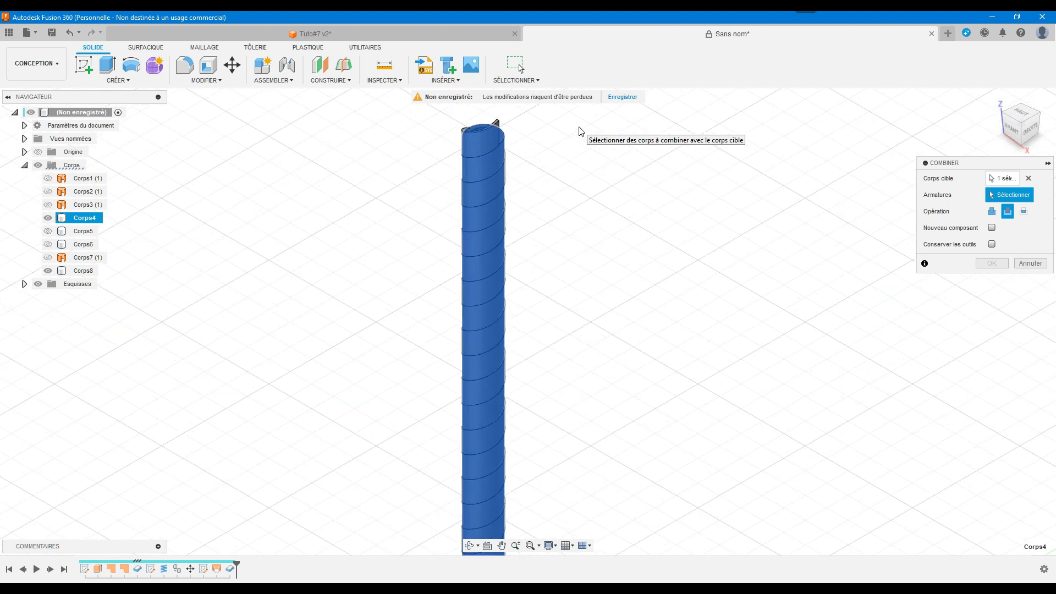
{"action": "left_click", "coordinate": [497, 133]}
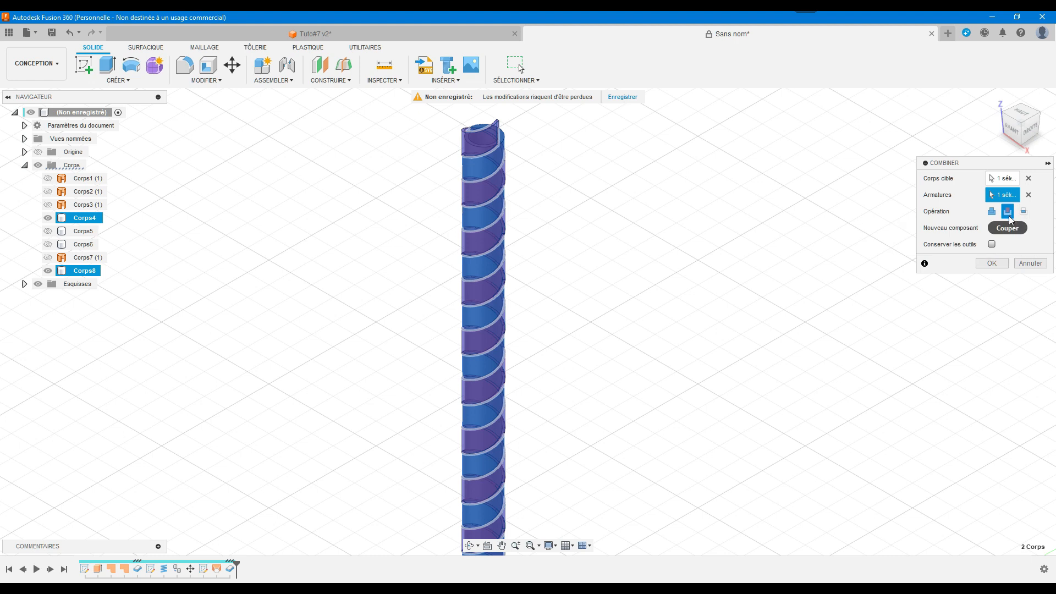
{"action": "left_click", "coordinate": [993, 264]}
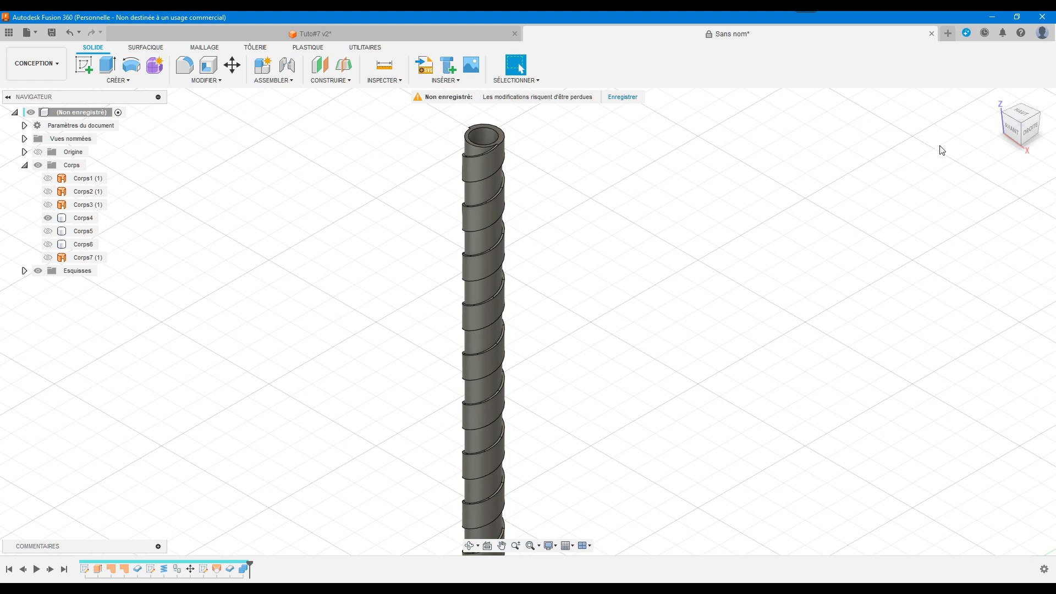
{"action": "mouse_move", "coordinate": [998, 100]}
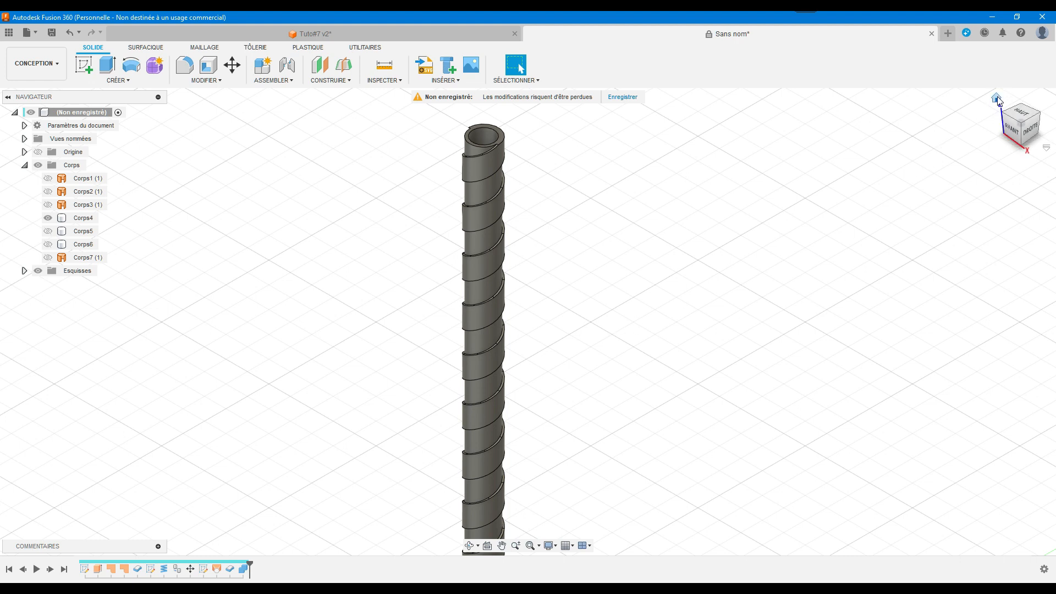
{"action": "left_click", "coordinate": [997, 99]}
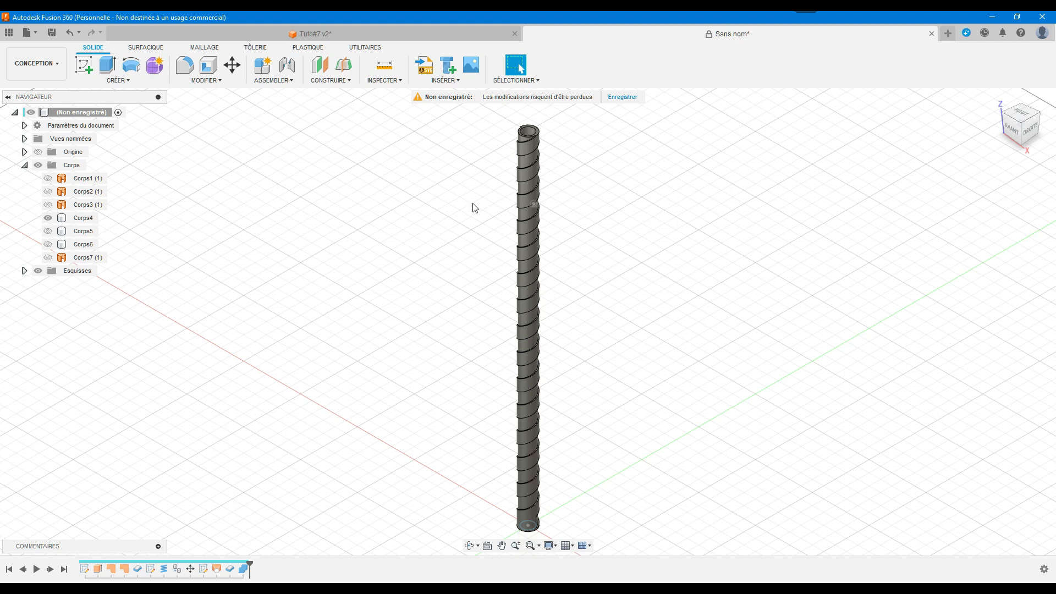
- Create an offset construction plane 100 mm above the horizontal XY origin plane
{"action": "left_click", "coordinate": [153, 47]}
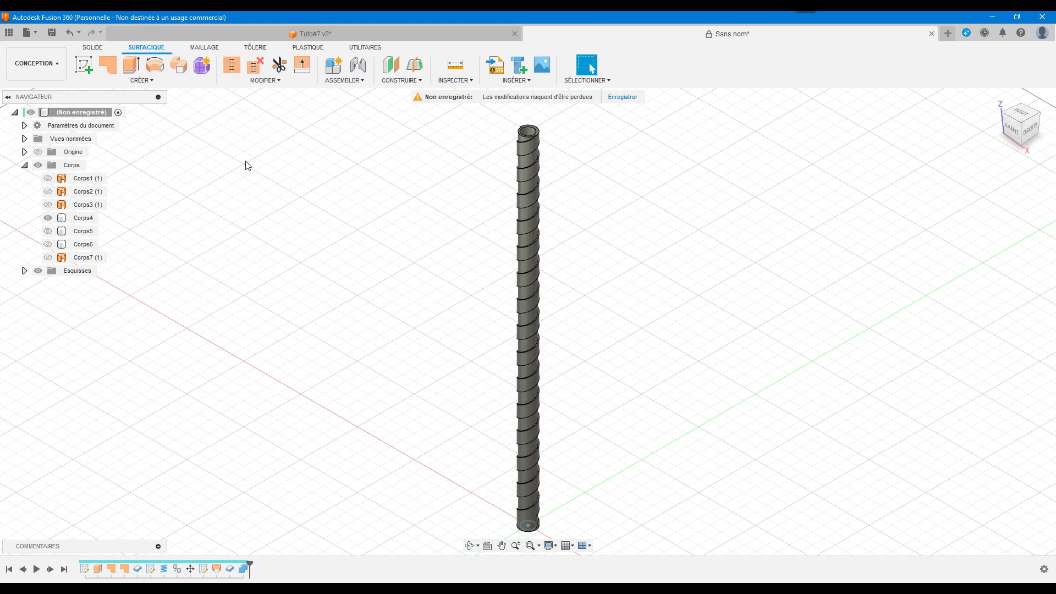
{"action": "left_click", "coordinate": [400, 67]}
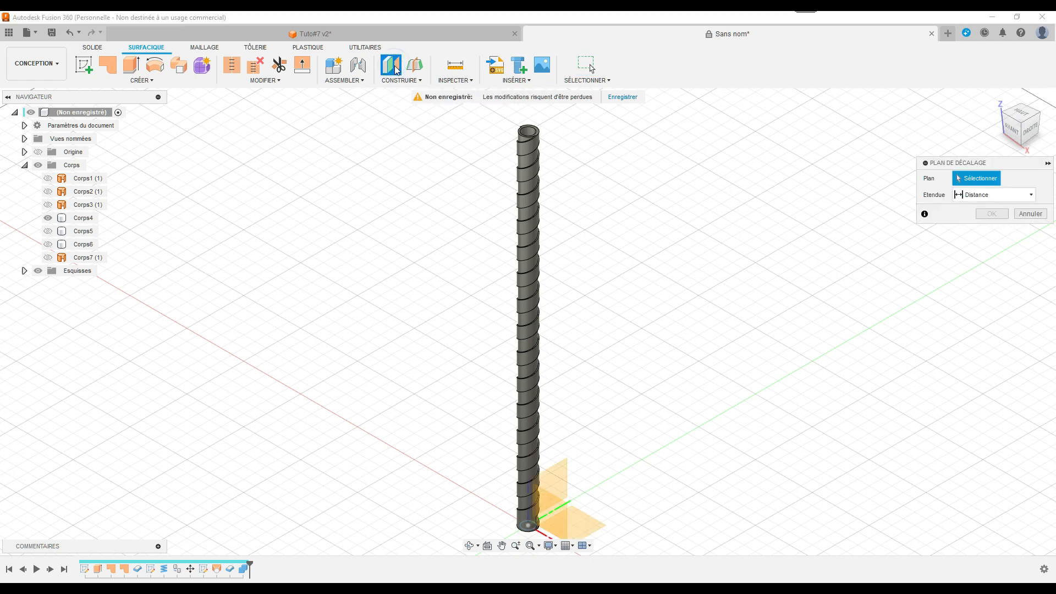
{"action": "left_click", "coordinate": [580, 527]}
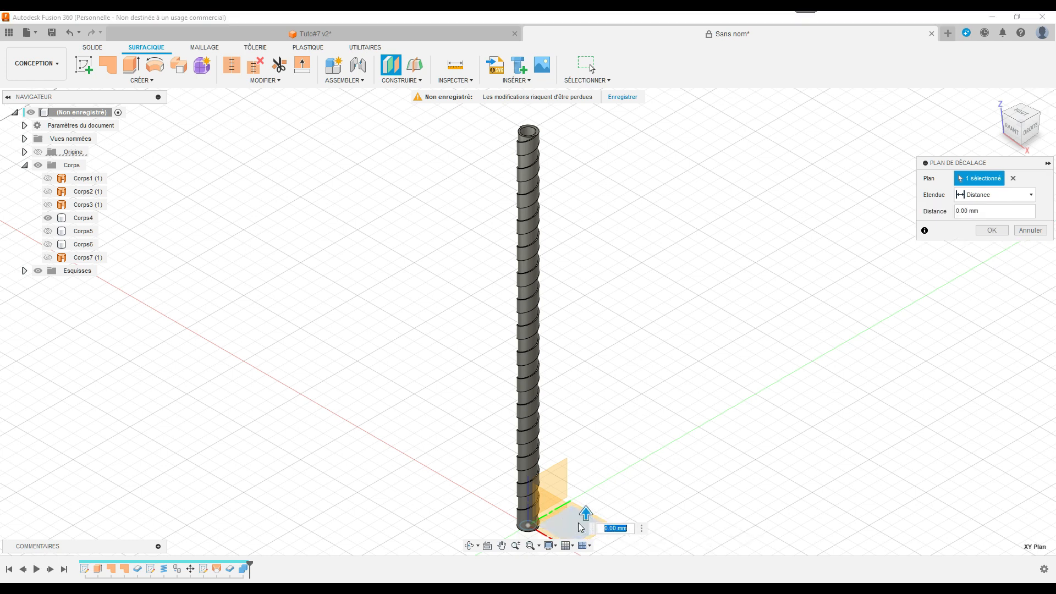
{"action": "left_click_drag", "start_coordinate": [587, 511], "coordinate": [584, 444]}
{"action": "type", "text": "100"}
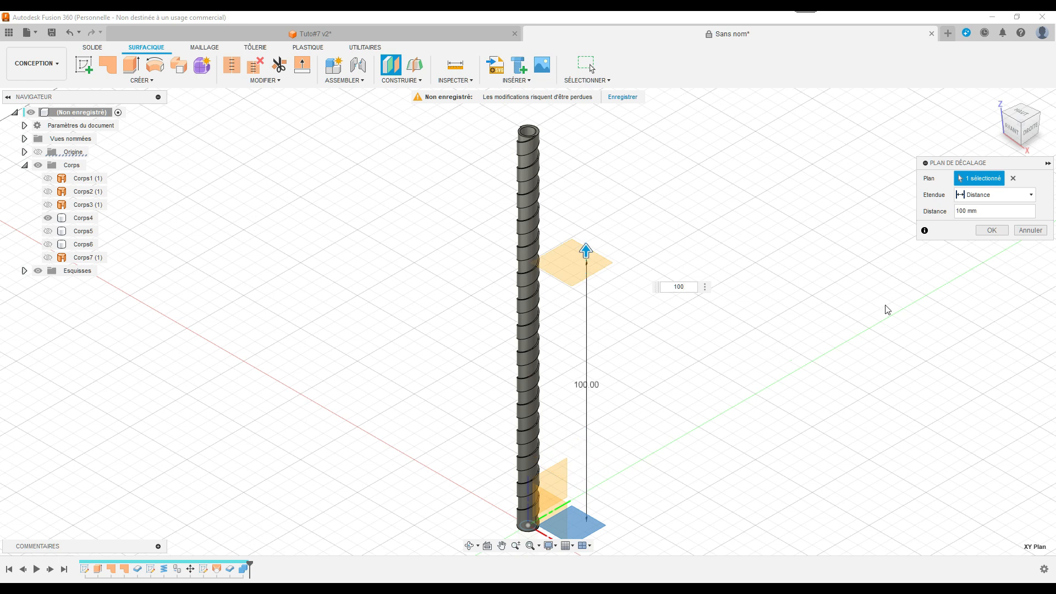
{"action": "left_click", "coordinate": [990, 231]}
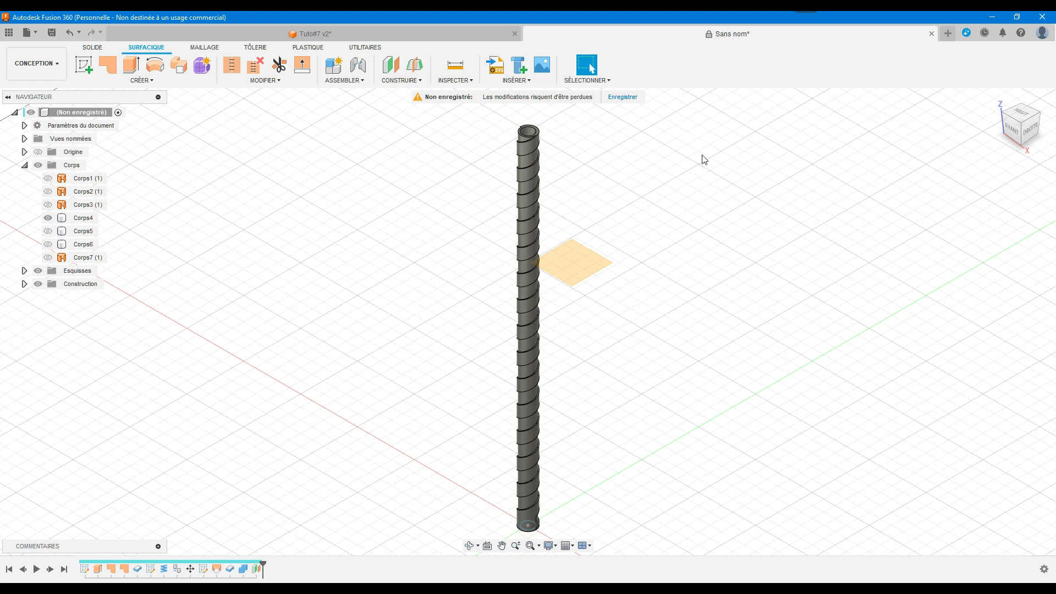
- Sketch a wavy eight-point fit-point spline about 95 mm long on the 100 mm offset plane, starting beside the pole along the X axis
{"action": "left_click", "coordinate": [441, 35]}
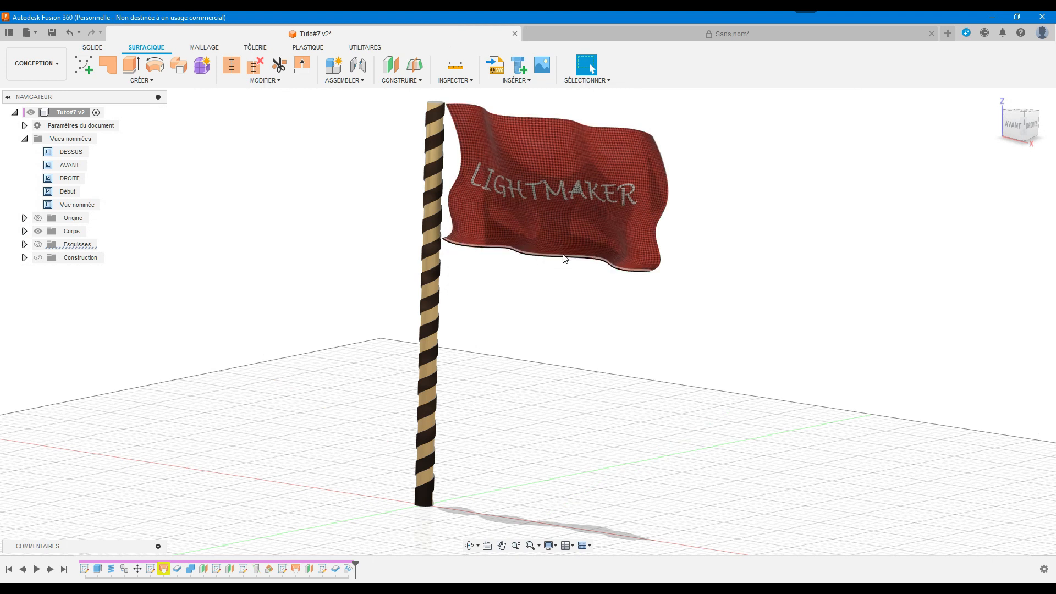
{"action": "left_click", "coordinate": [681, 35]}
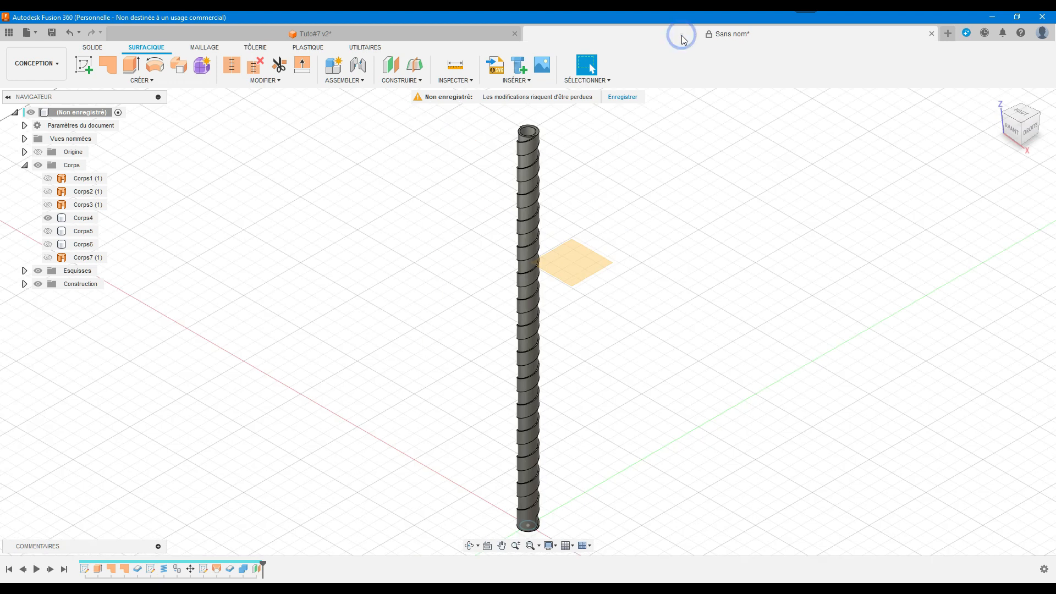
{"action": "left_click", "coordinate": [84, 67]}
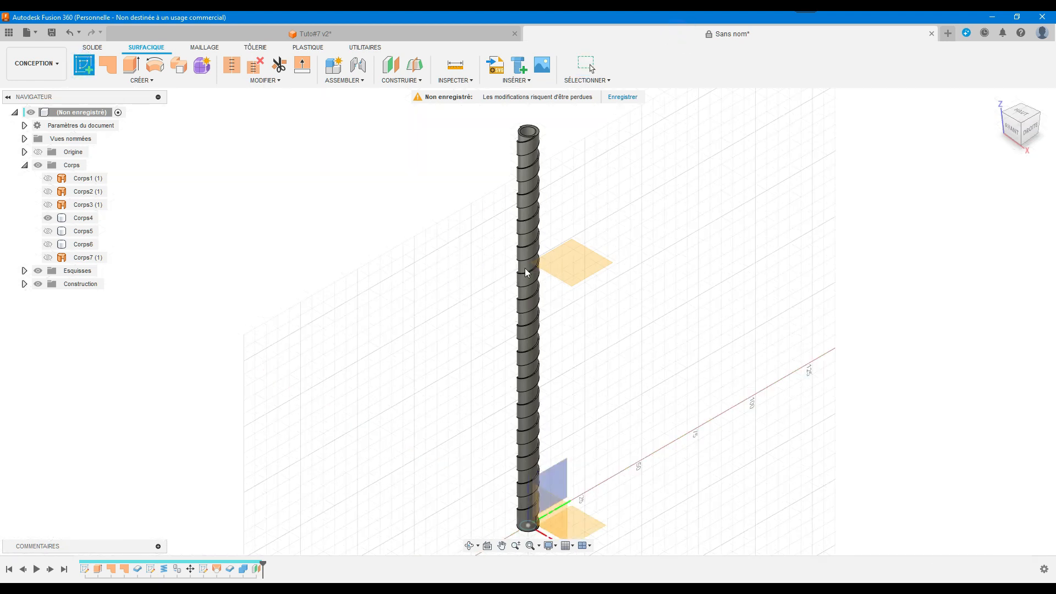
{"action": "left_click", "coordinate": [573, 264]}
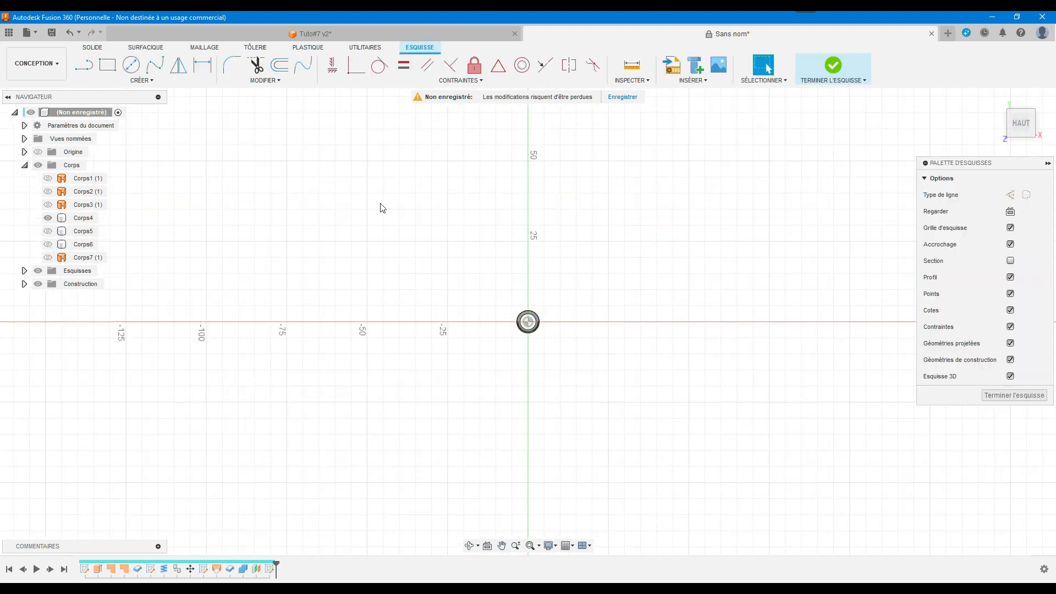
{"action": "left_click", "coordinate": [155, 62]}
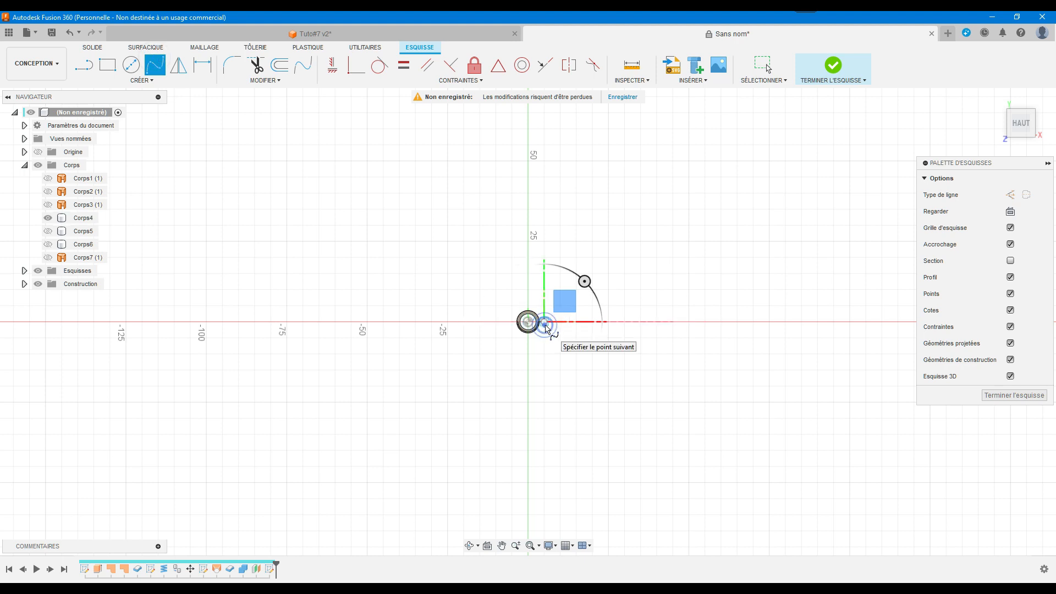
{"action": "left_click", "coordinate": [544, 321]}
{"action": "left_click", "coordinate": [576, 305]}
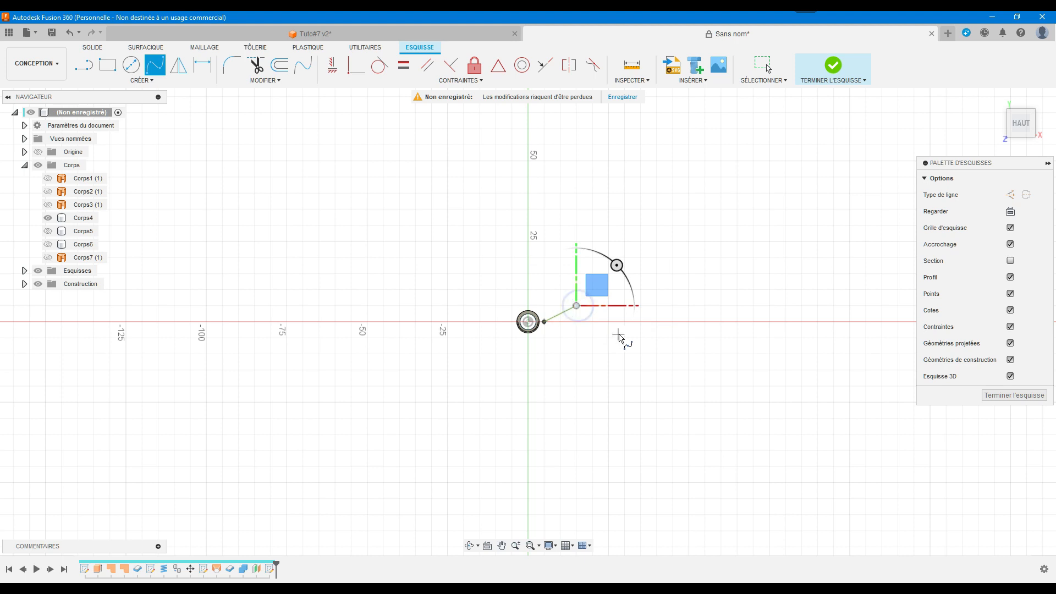
{"action": "left_click", "coordinate": [623, 336]}
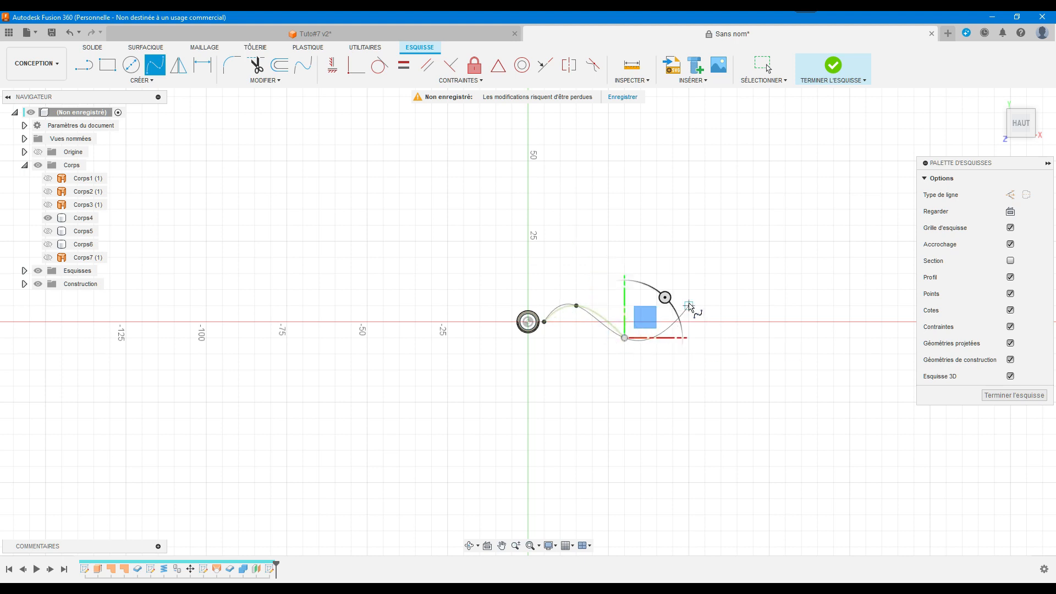
{"action": "left_click", "coordinate": [689, 305]}
{"action": "left_click", "coordinate": [721, 337]}
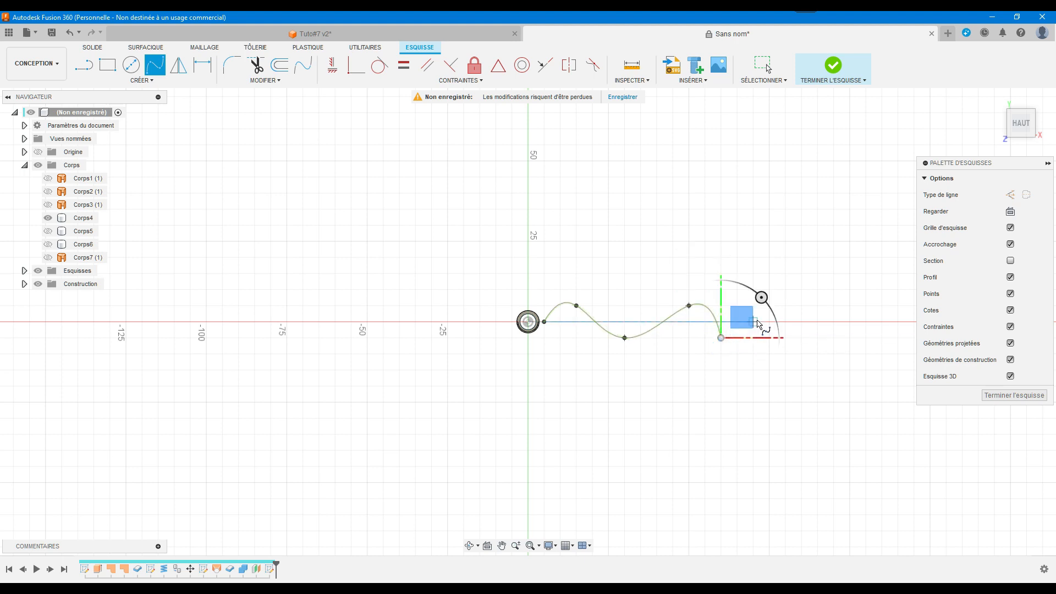
{"action": "left_click", "coordinate": [753, 321]}
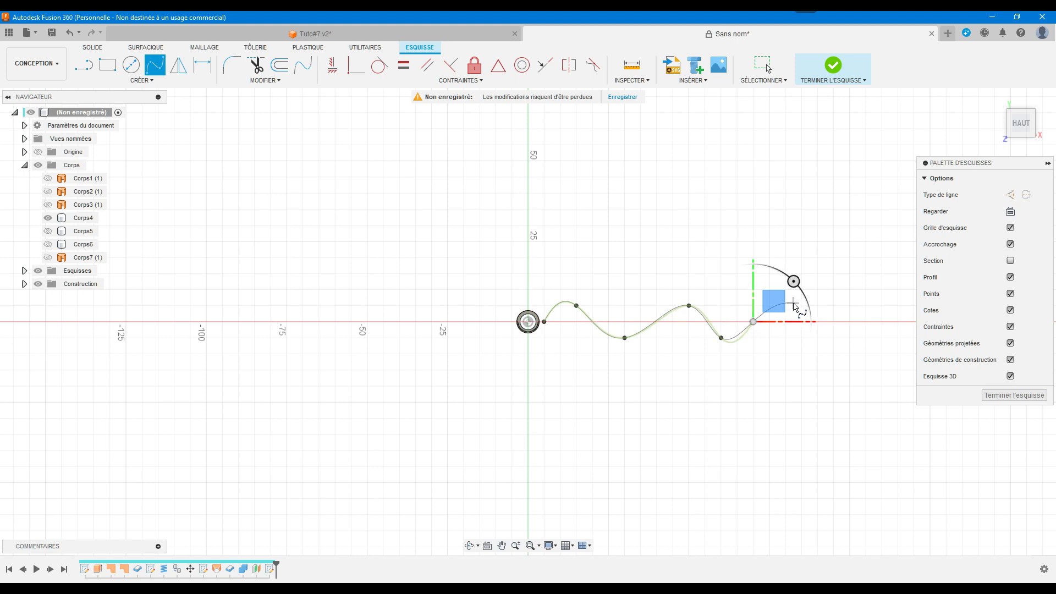
{"action": "left_click", "coordinate": [800, 306]}
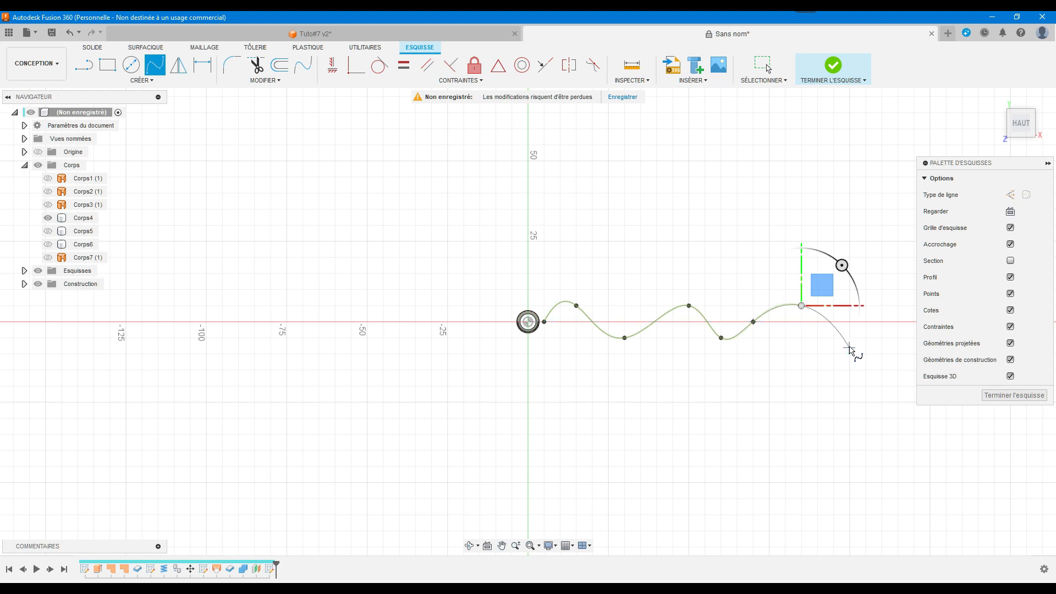
{"action": "left_click", "coordinate": [849, 338]}
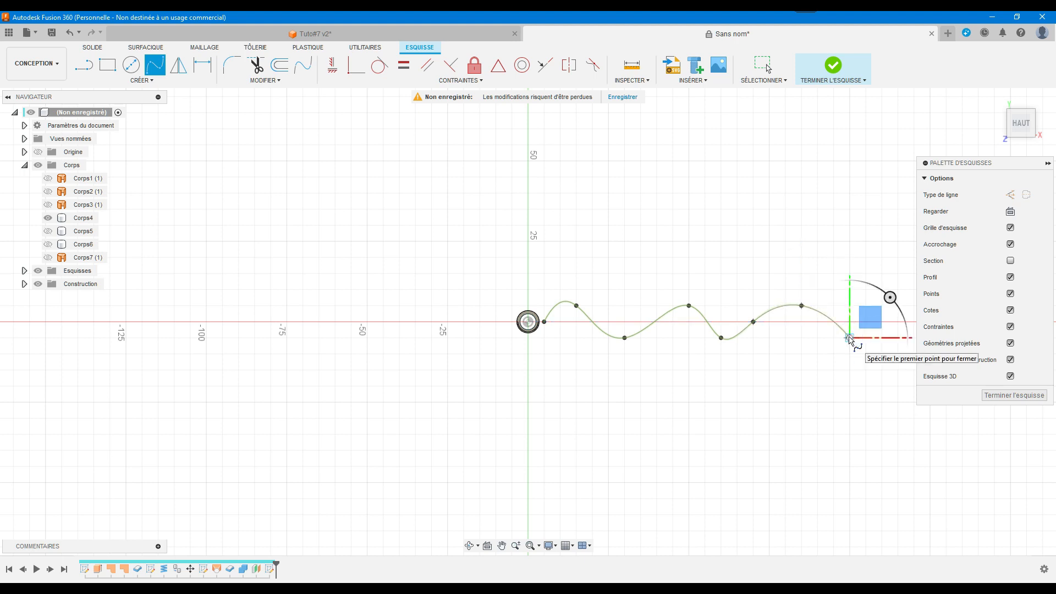
{"action": "left_click", "coordinate": [1014, 395]}
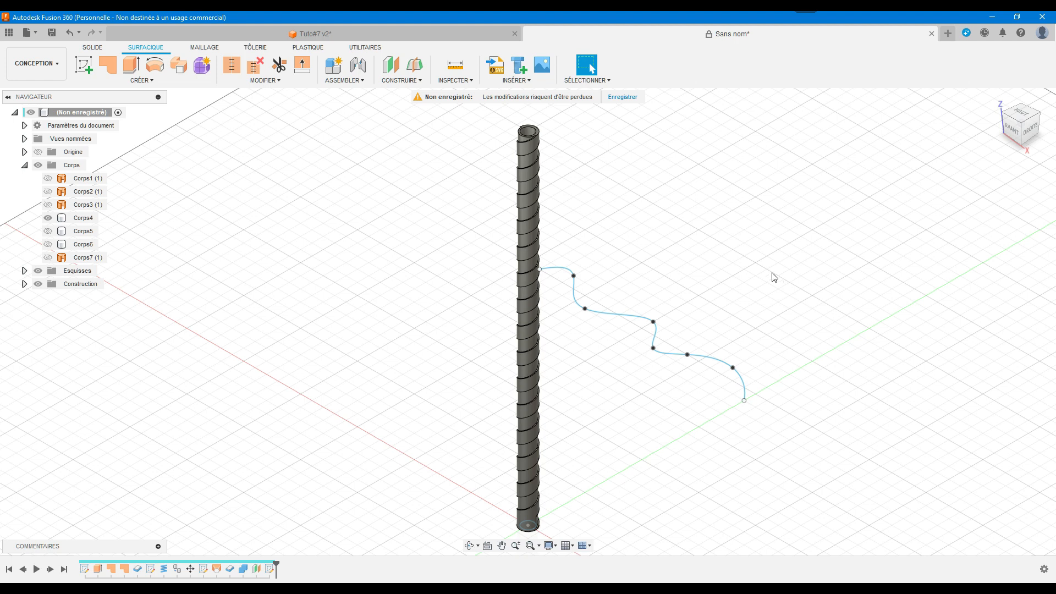
- Create a second offset construction plane 150 mm above the horizontal XY origin plane
{"action": "left_click", "coordinate": [400, 70]}
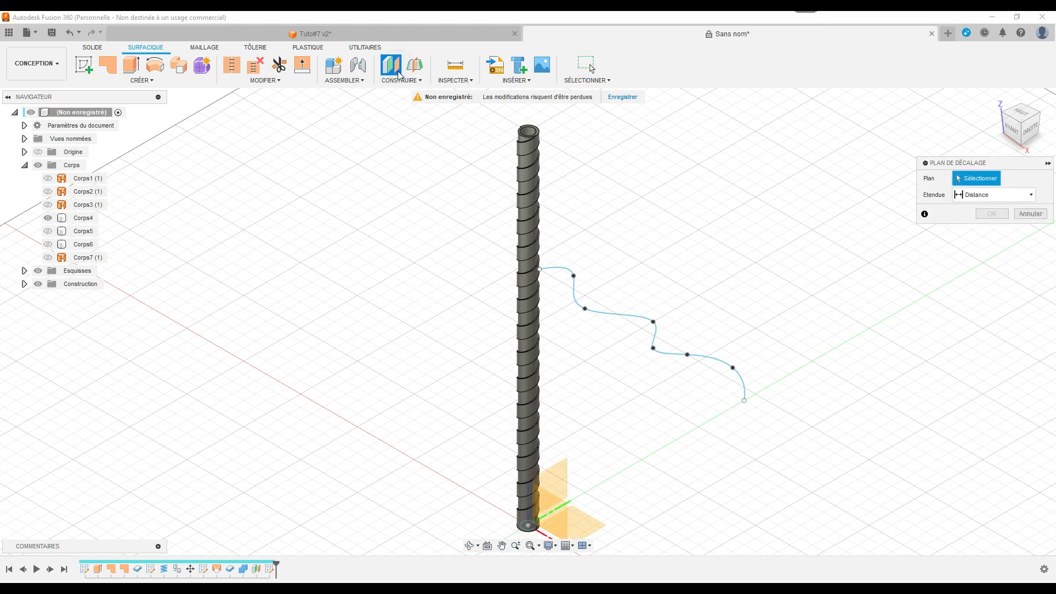
{"action": "left_click", "coordinate": [588, 528]}
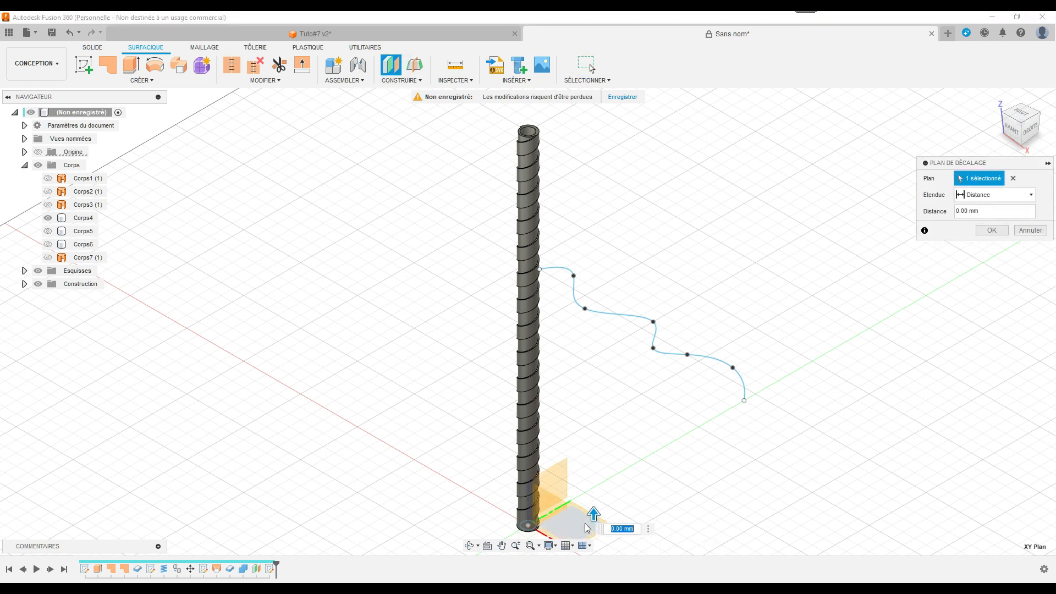
{"action": "type", "text": "150"}
{"action": "key", "text": "Return"}
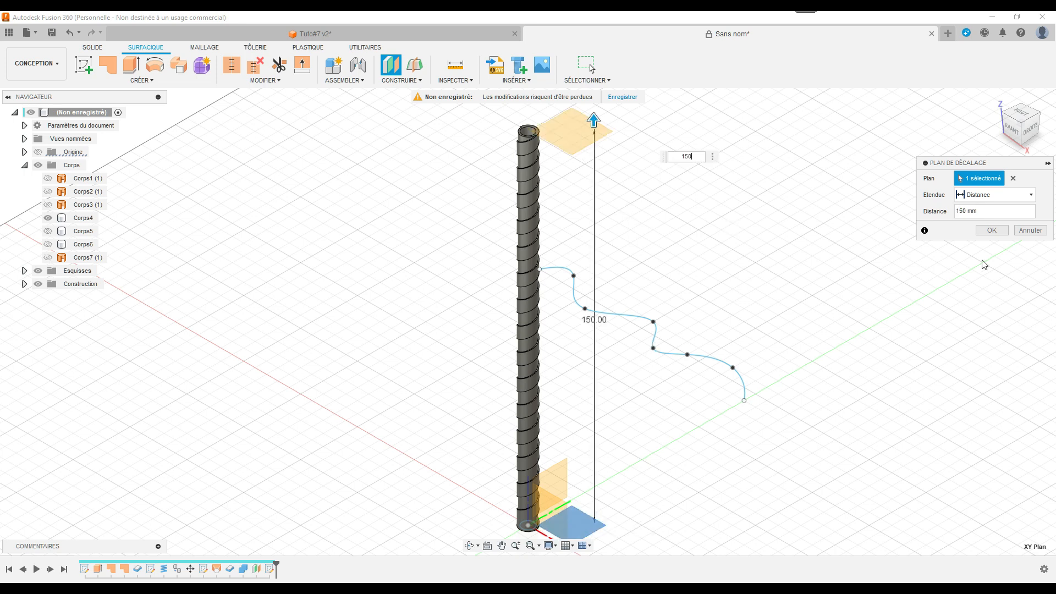
{"action": "left_click", "coordinate": [992, 231]}
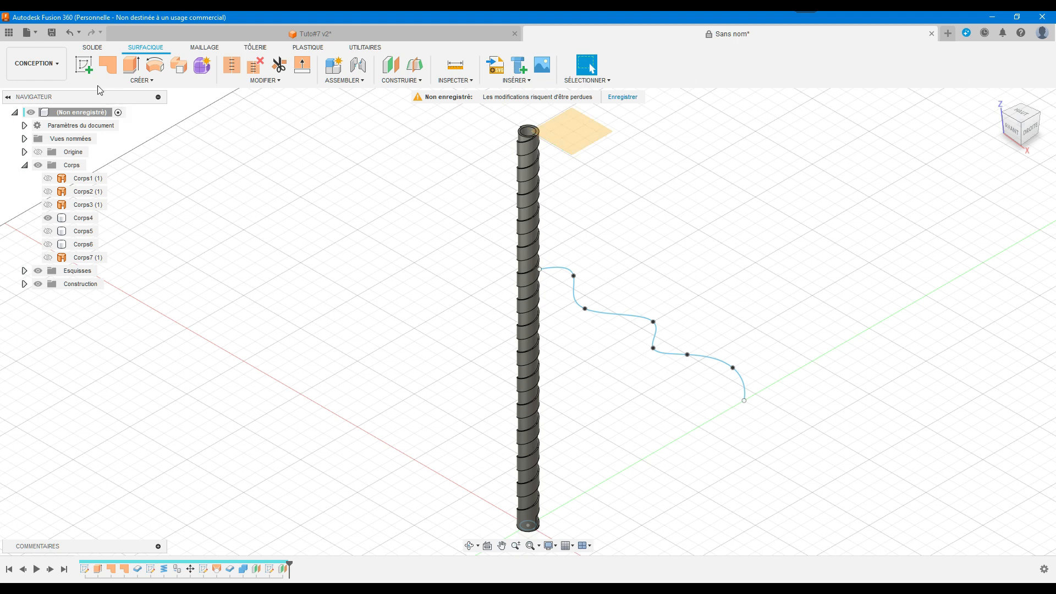
- Start a sketch on the 150 mm offset plane with the Project command and show both construction planes
{"action": "left_click", "coordinate": [81, 67]}
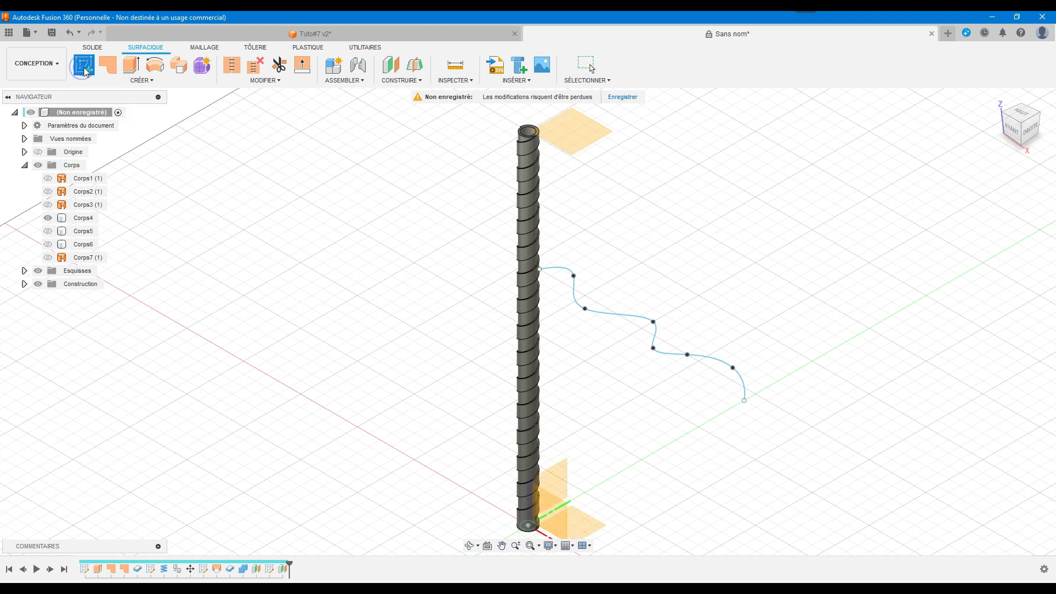
{"action": "left_click", "coordinate": [575, 132]}
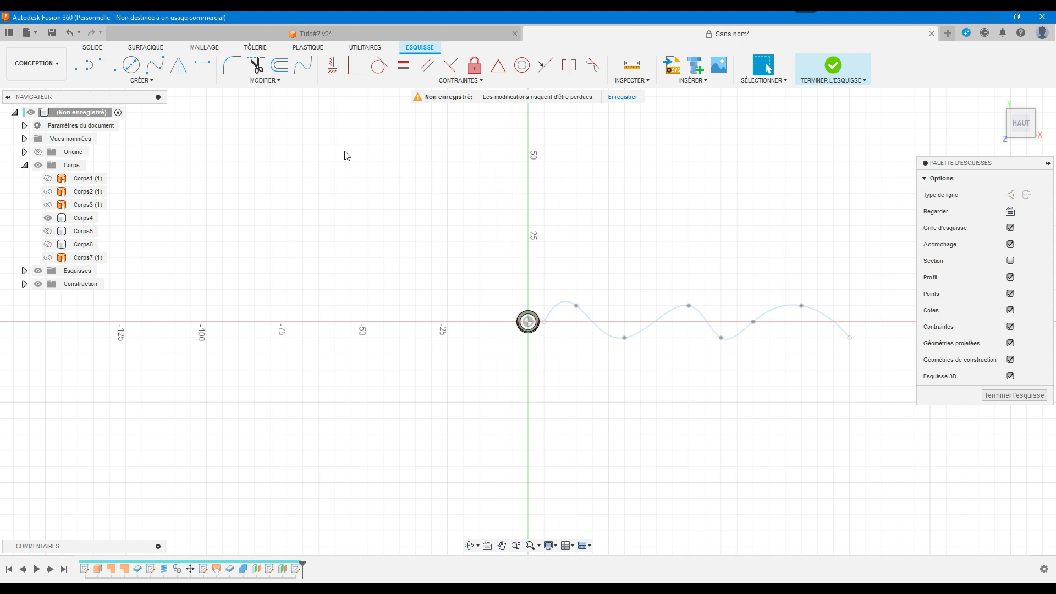
{"action": "left_click", "coordinate": [160, 81]}
{"action": "mouse_move", "coordinate": [132, 248]}
{"action": "left_click", "coordinate": [183, 249]}
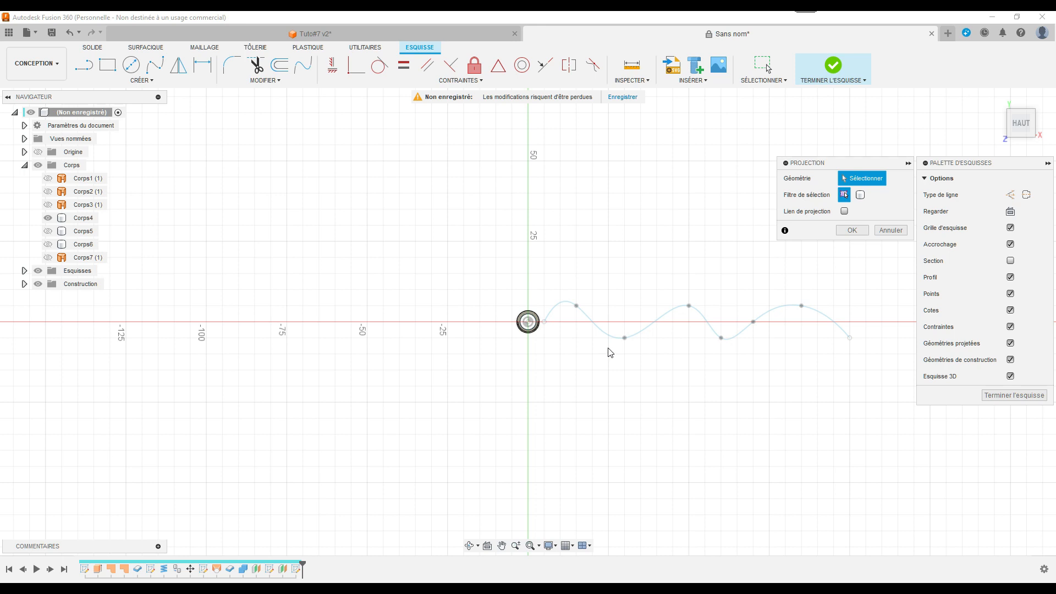
{"action": "mouse_move", "coordinate": [1019, 123]}
{"action": "left_mouse_down"}
{"action": "mouse_move", "coordinate": [1014, 112]}
{"action": "mouse_move", "coordinate": [1016, 126]}
{"action": "left_mouse_up"}
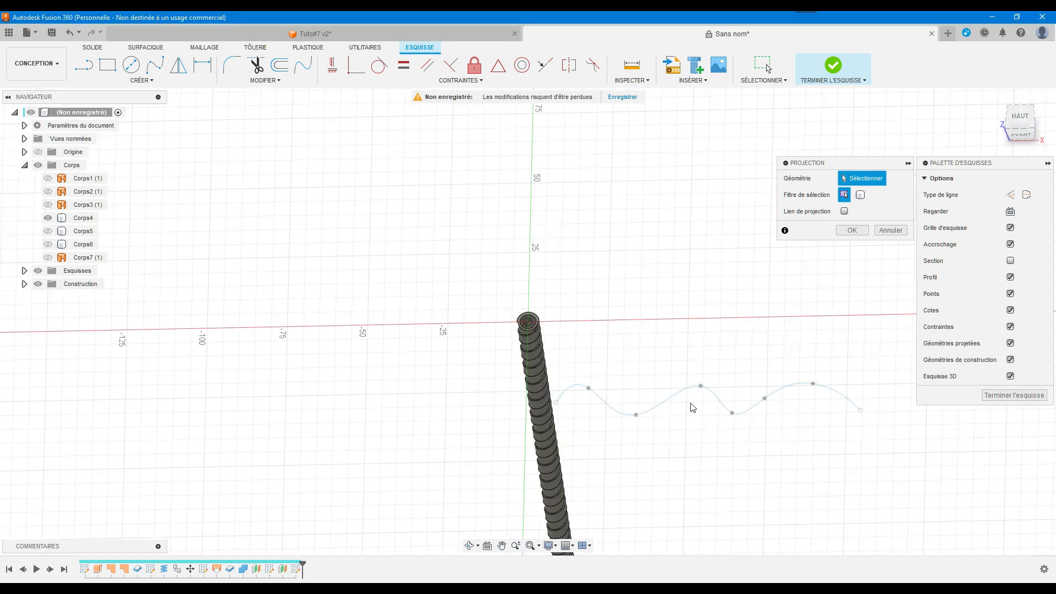
{"action": "mouse_move", "coordinate": [603, 482]}
{"action": "middle_mouse_down"}
{"action": "mouse_move", "coordinate": [538, 370]}
{"action": "mouse_move", "coordinate": [533, 396]}
{"action": "middle_mouse_up"}
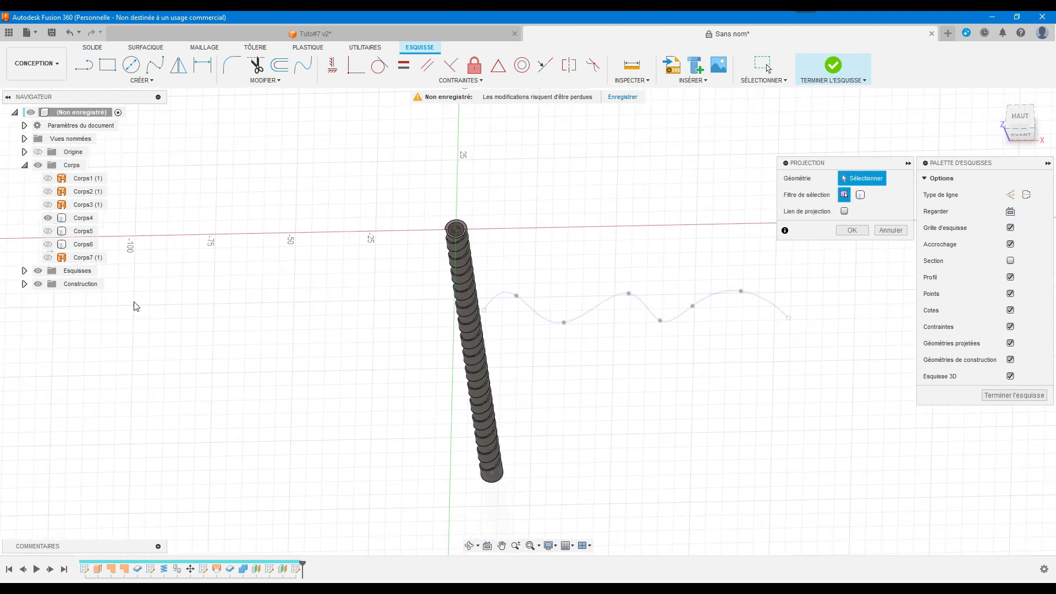
{"action": "left_click", "coordinate": [24, 284]}
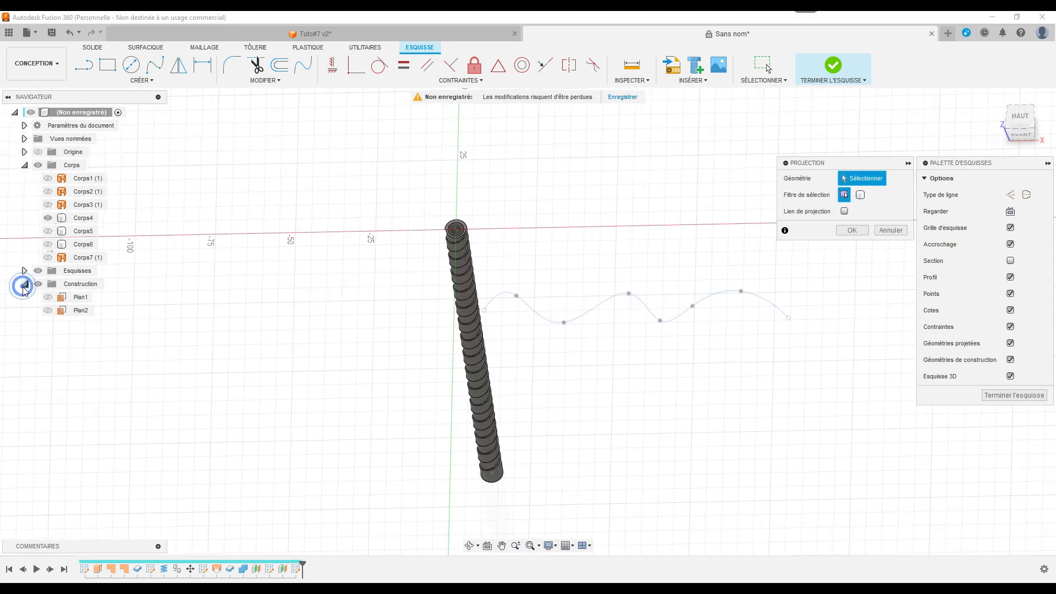
{"action": "left_click", "coordinate": [48, 297]}
{"action": "left_click", "coordinate": [48, 310]}
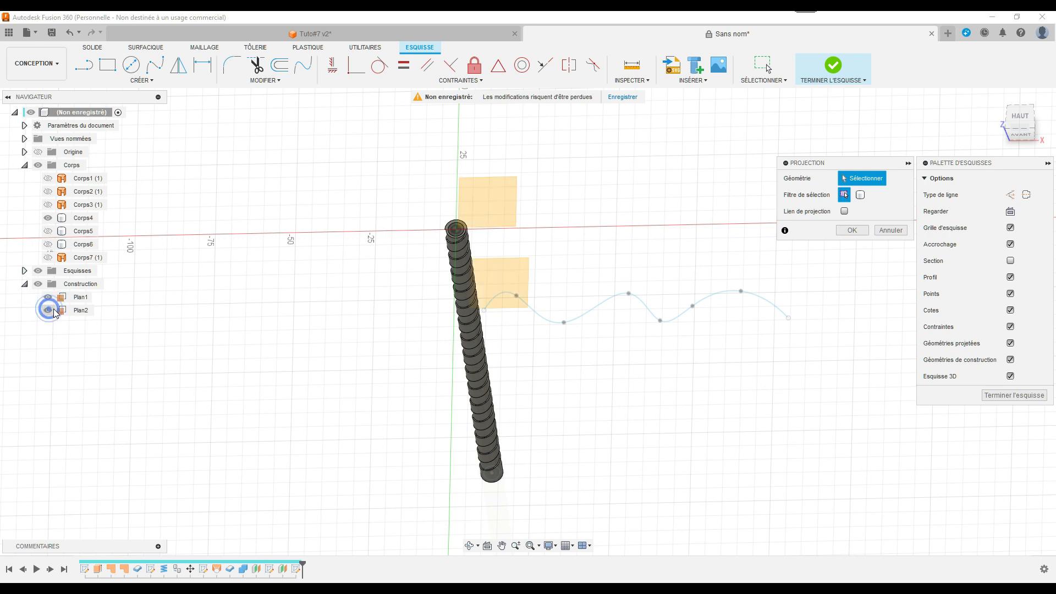
- Project the wavy spline from the 100 mm plane into the sketch without a projection link
{"action": "left_click", "coordinate": [650, 316]}
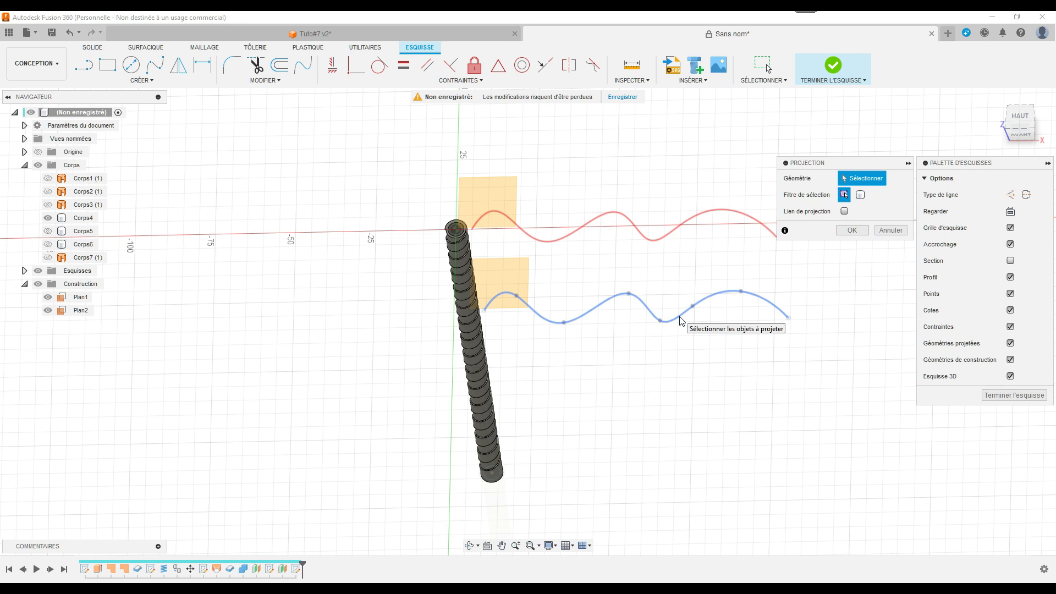
{"action": "left_click", "coordinate": [692, 306]}
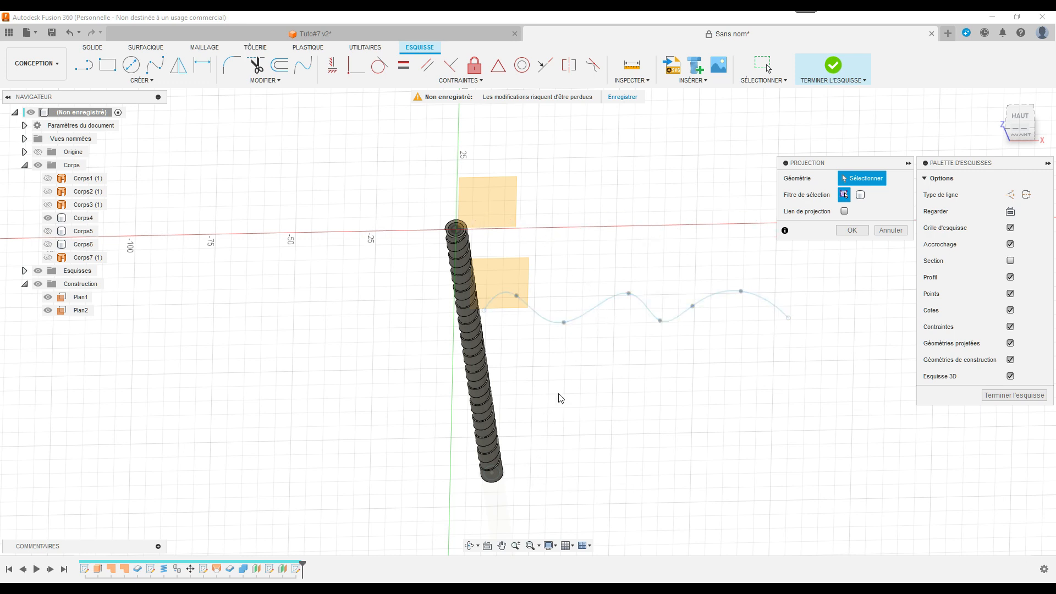
{"action": "left_click", "coordinate": [599, 306]}
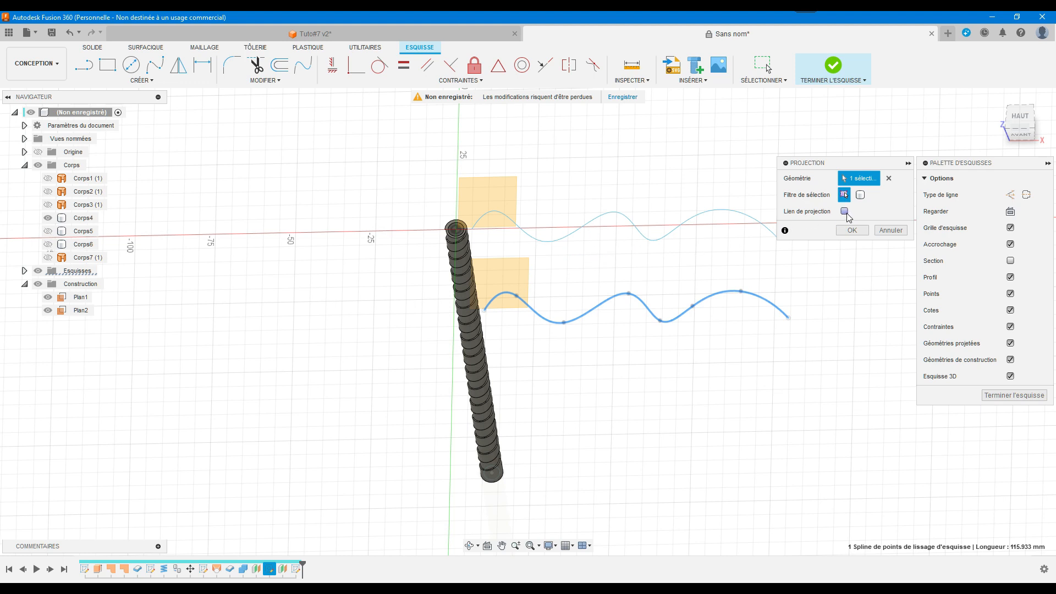
{"action": "left_click", "coordinate": [852, 231]}
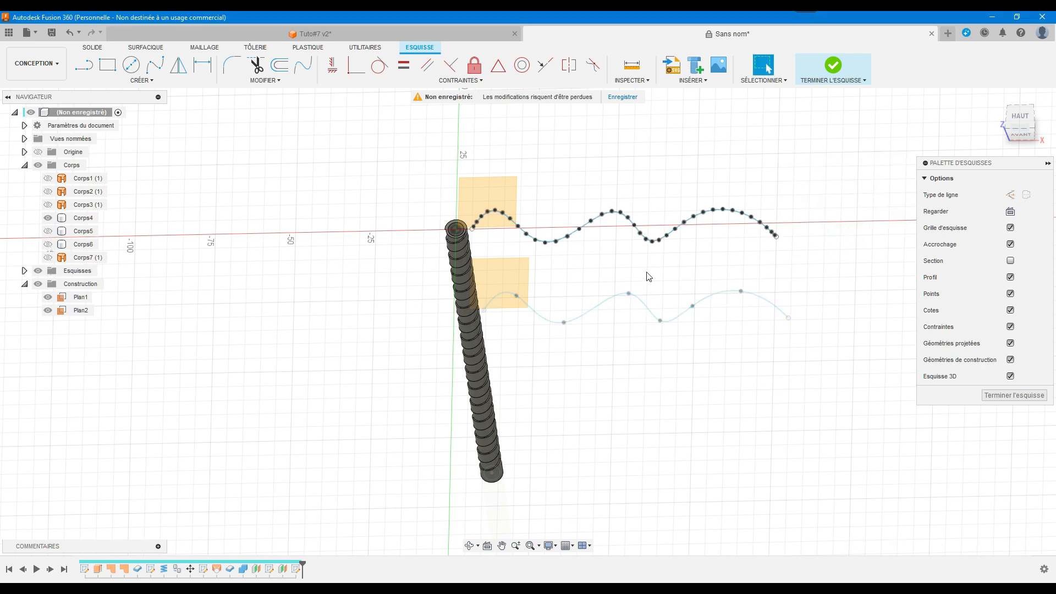
- Hide the pole body, the original wavy spline sketch and the construction planes
{"action": "left_click", "coordinate": [511, 211]}
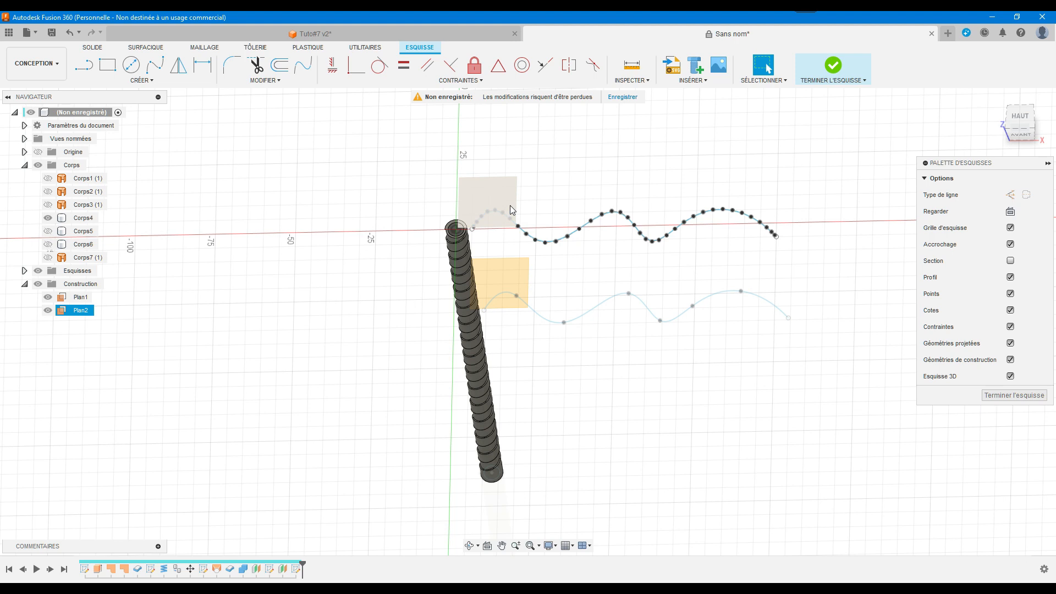
{"action": "left_click", "coordinate": [564, 212]}
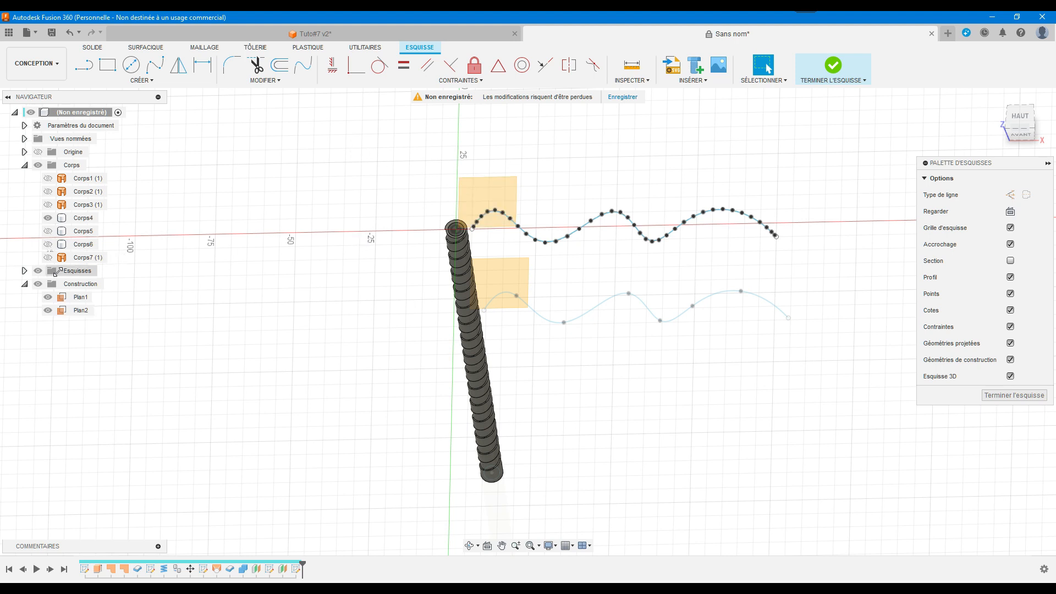
{"action": "left_click", "coordinate": [48, 218]}
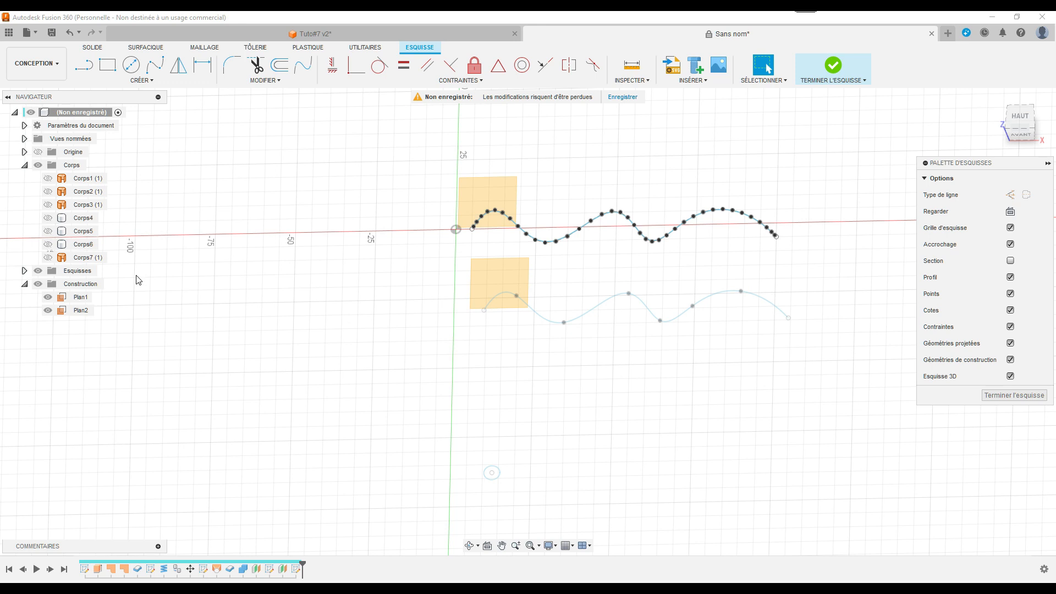
{"action": "left_click", "coordinate": [30, 271]}
{"action": "left_click", "coordinate": [24, 272]}
{"action": "left_click", "coordinate": [48, 297]}
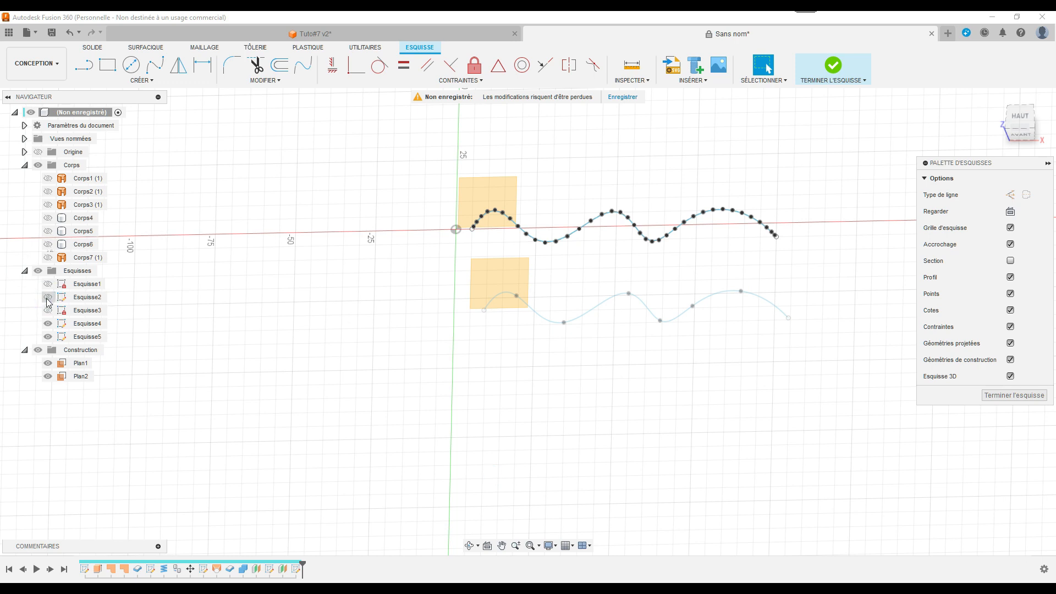
{"action": "left_click", "coordinate": [48, 324]}
{"action": "left_click", "coordinate": [38, 350]}
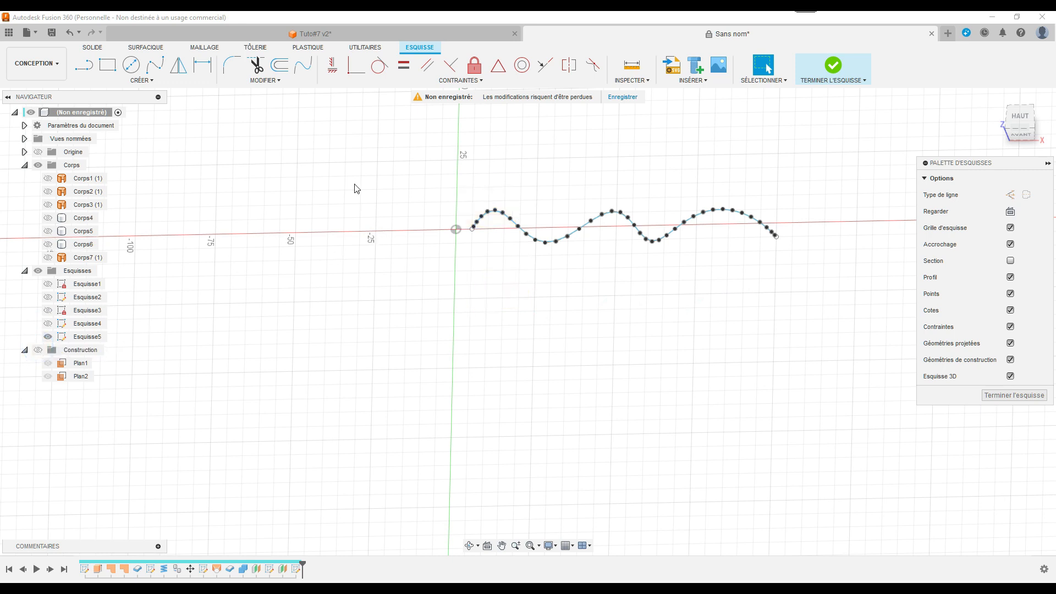
- Rotate the whole projected curve with its points 180° about Z using Move/Copy
{"action": "left_click_drag", "start_coordinate": [445, 177], "coordinate": [813, 266]}
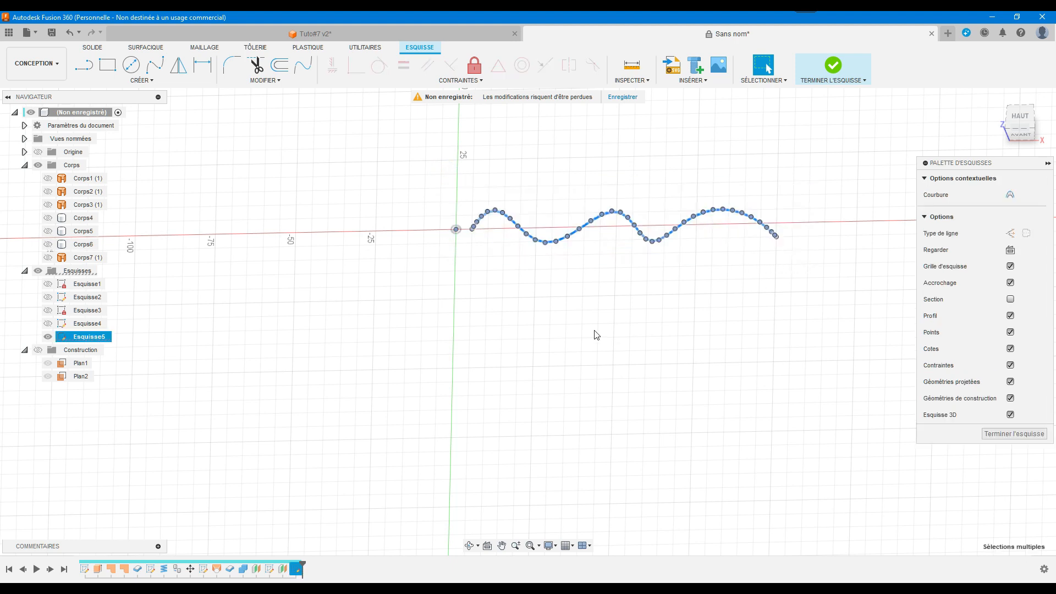
{"action": "left_click", "coordinate": [283, 81]}
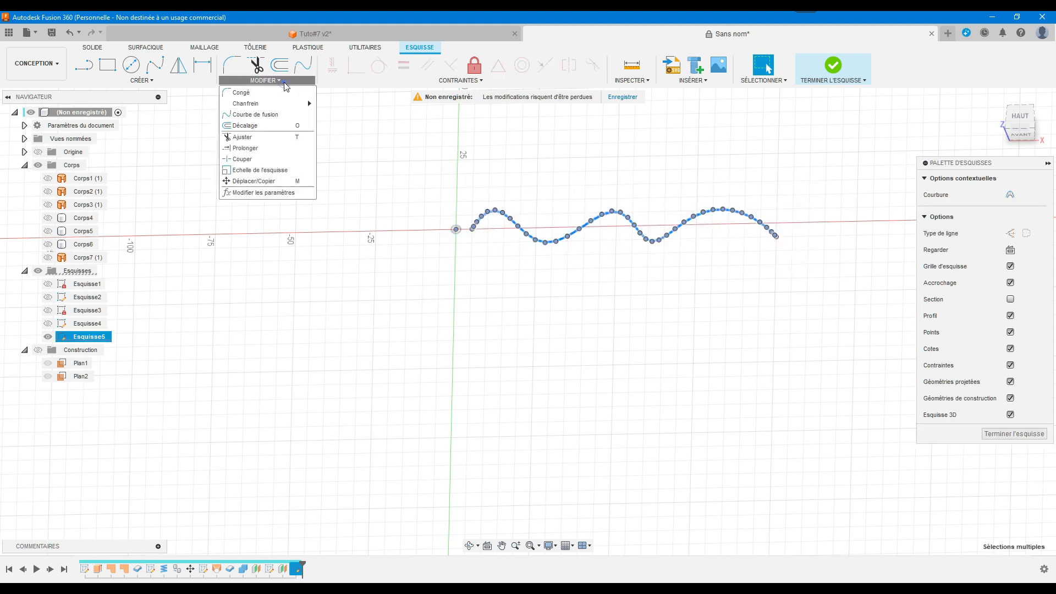
{"action": "left_click", "coordinate": [263, 179]}
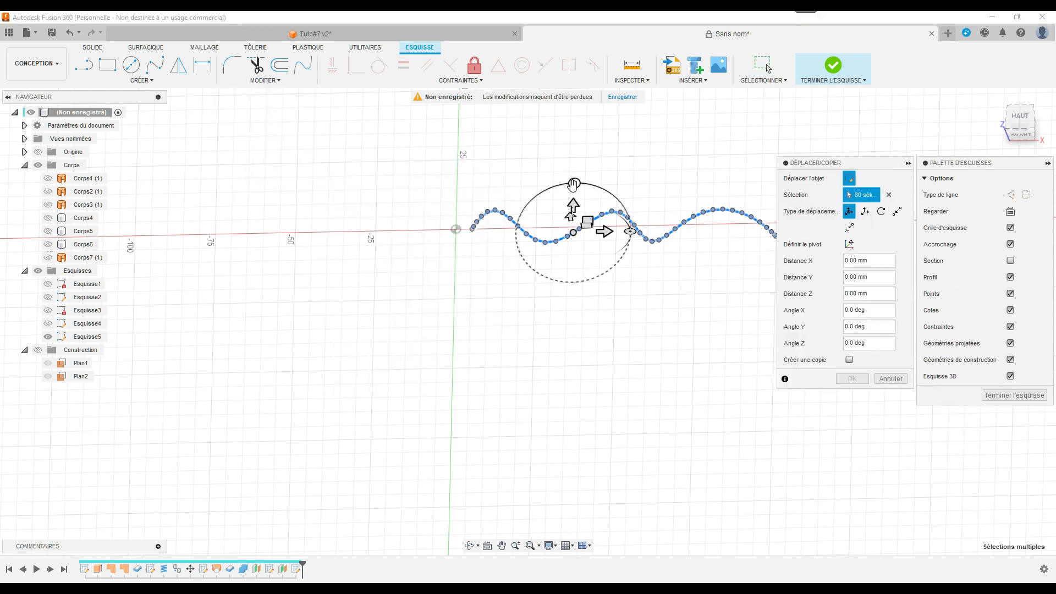
{"action": "left_click", "coordinate": [1021, 138]}
{"action": "left_click_drag", "start_coordinate": [1021, 138], "coordinate": [1005, 119]}
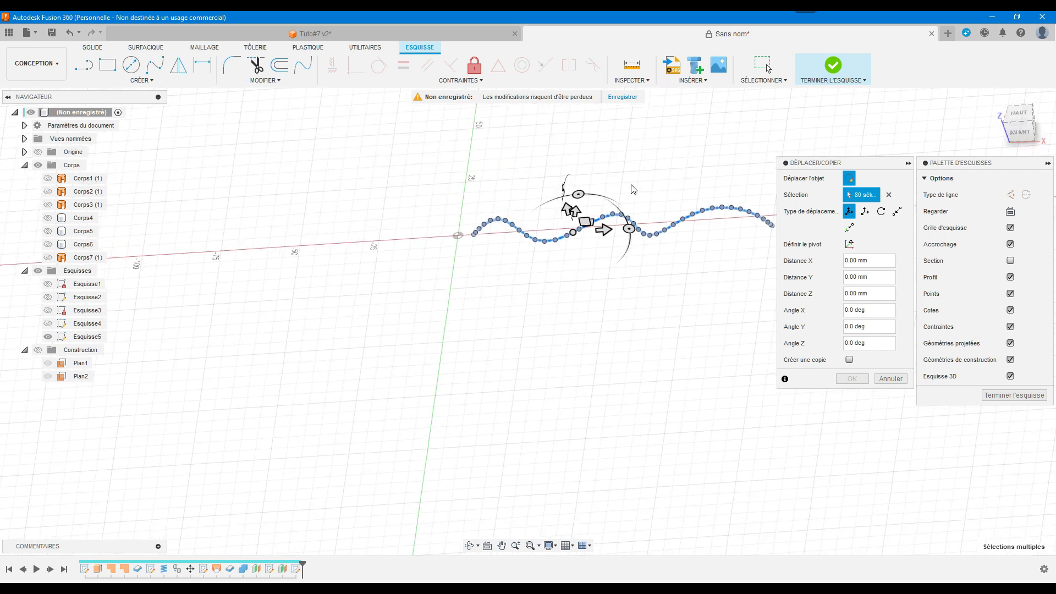
{"action": "left_click_drag", "start_coordinate": [577, 195], "coordinate": [566, 268]}
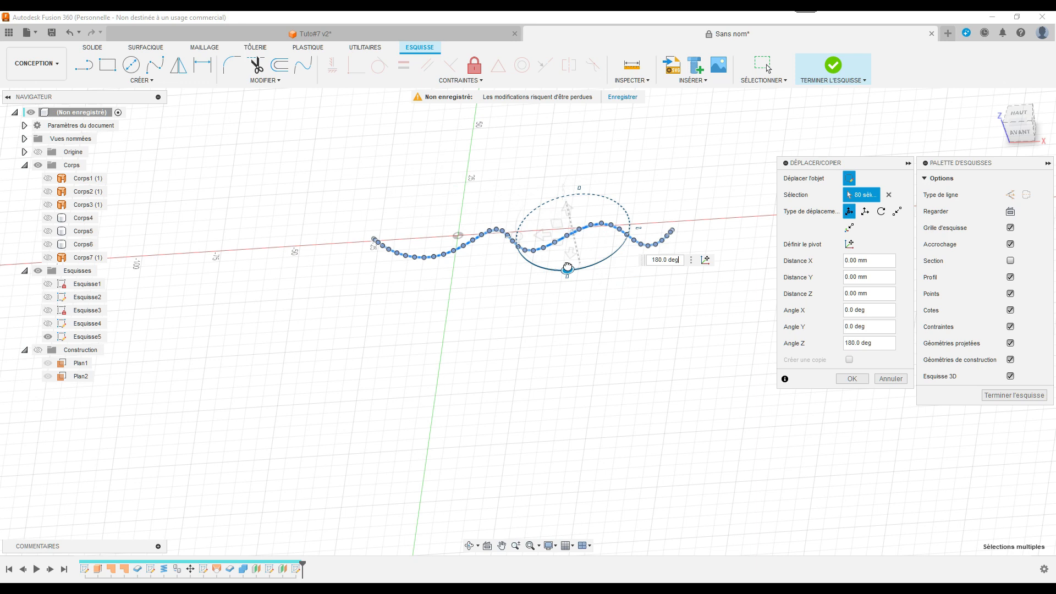
{"action": "left_click_drag", "start_coordinate": [567, 268], "coordinate": [568, 267]}
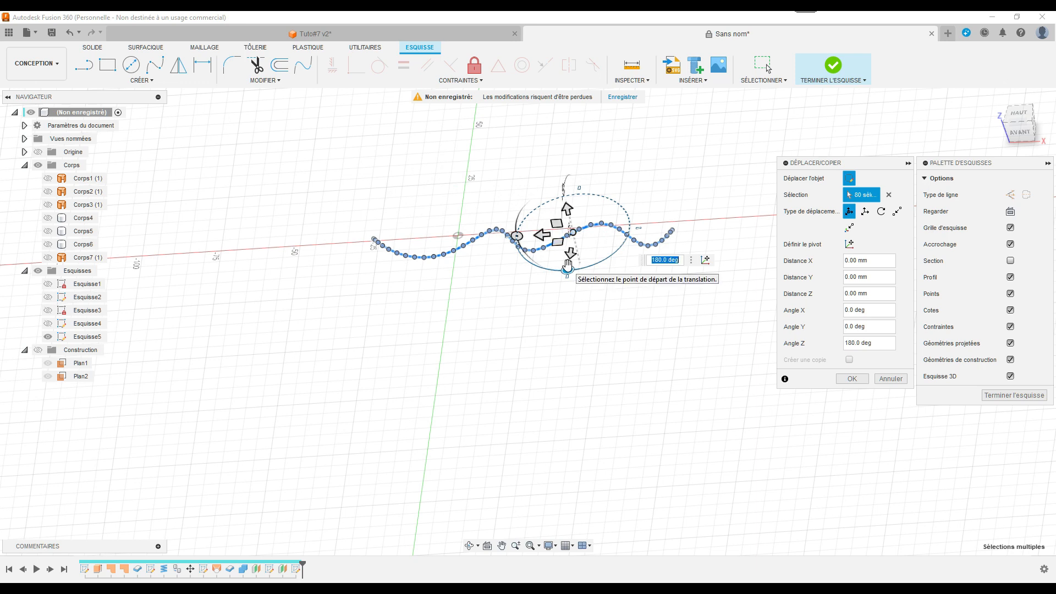
- Show the lower spline sketch, shift the rotated curve -30 mm in X to align roughly above it, and finish the sketch
{"action": "left_click_drag", "start_coordinate": [546, 234], "coordinate": [595, 234]}
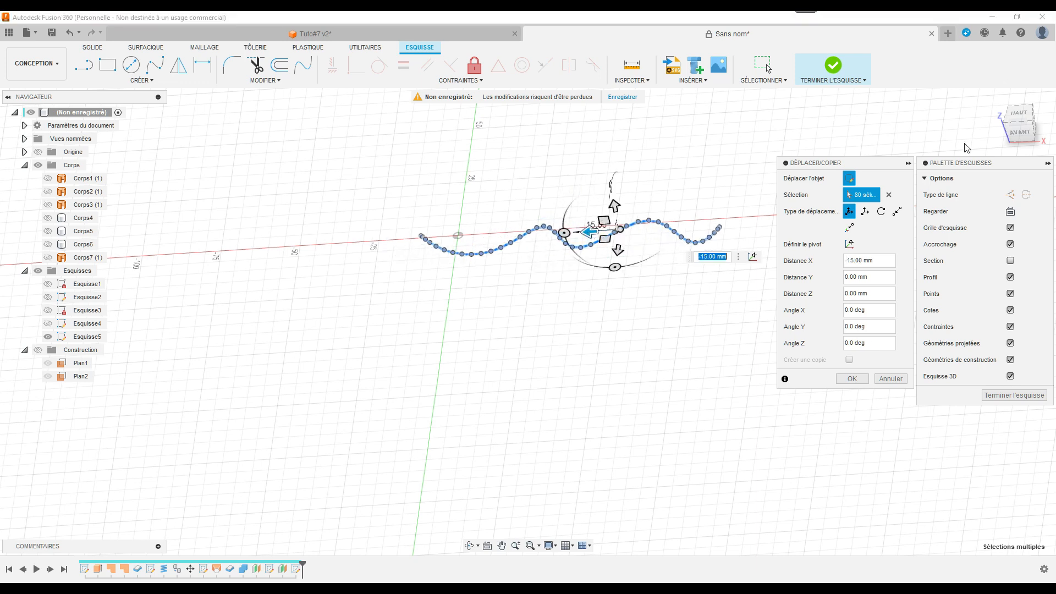
{"action": "left_click", "coordinate": [1013, 135]}
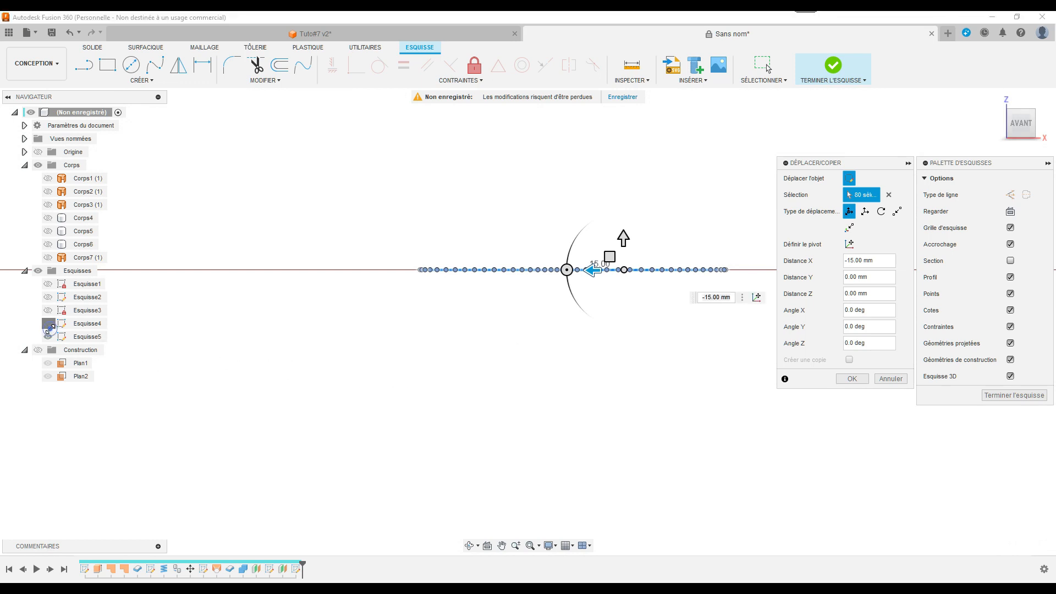
{"action": "left_click", "coordinate": [48, 324]}
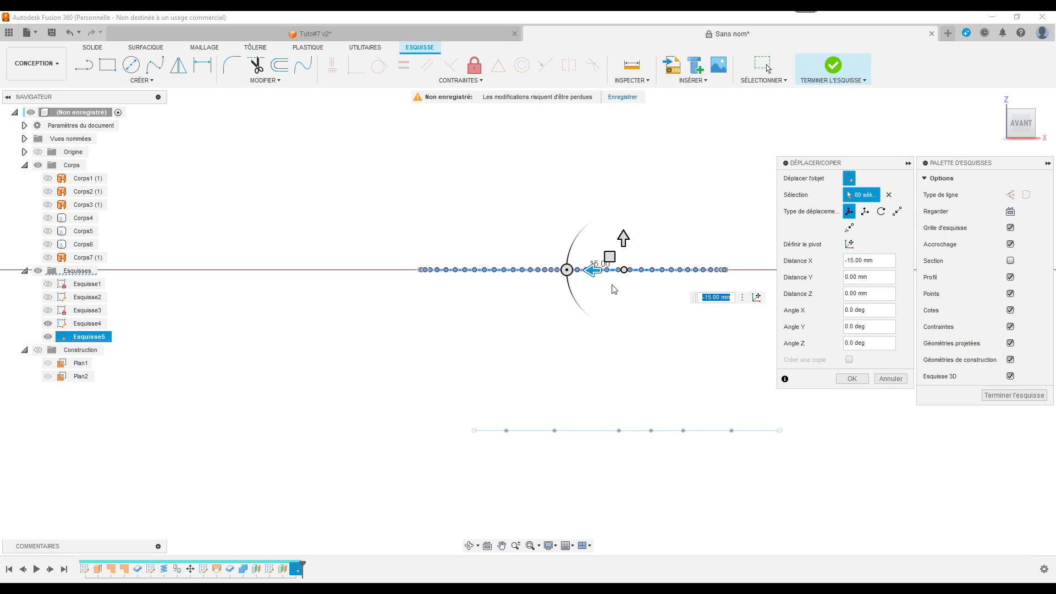
{"action": "left_click_drag", "start_coordinate": [593, 269], "coordinate": [639, 269]}
{"action": "middle_click_drag", "start_coordinate": [640, 328], "coordinate": [526, 332]}
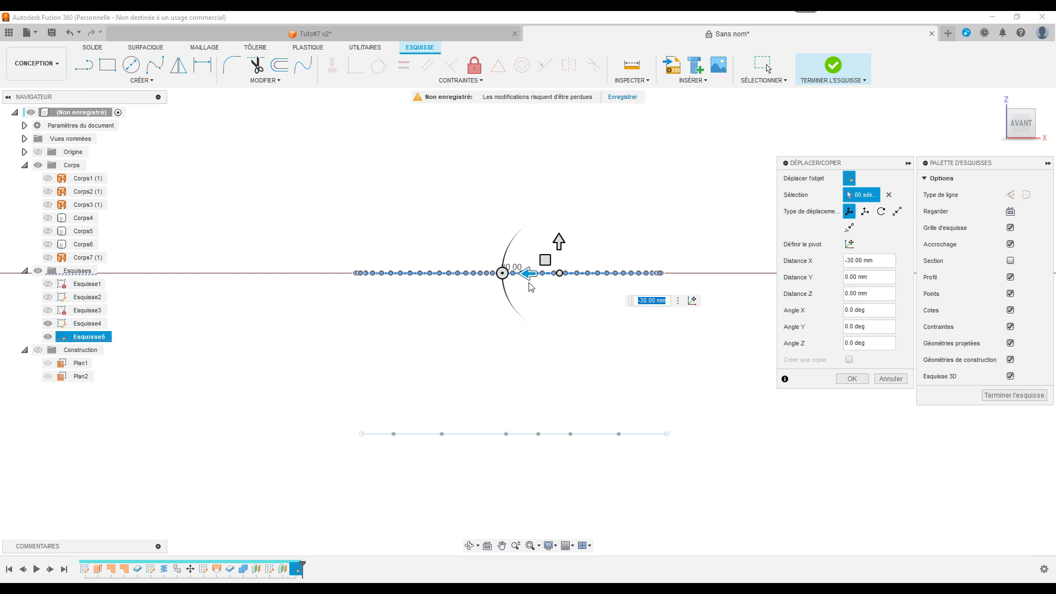
{"action": "mouse_move", "coordinate": [528, 275]}
{"action": "left_mouse_down"}
{"action": "mouse_move", "coordinate": [540, 273]}
{"action": "mouse_move", "coordinate": [530, 275]}
{"action": "left_mouse_up"}
{"action": "left_click", "coordinate": [861, 384]}
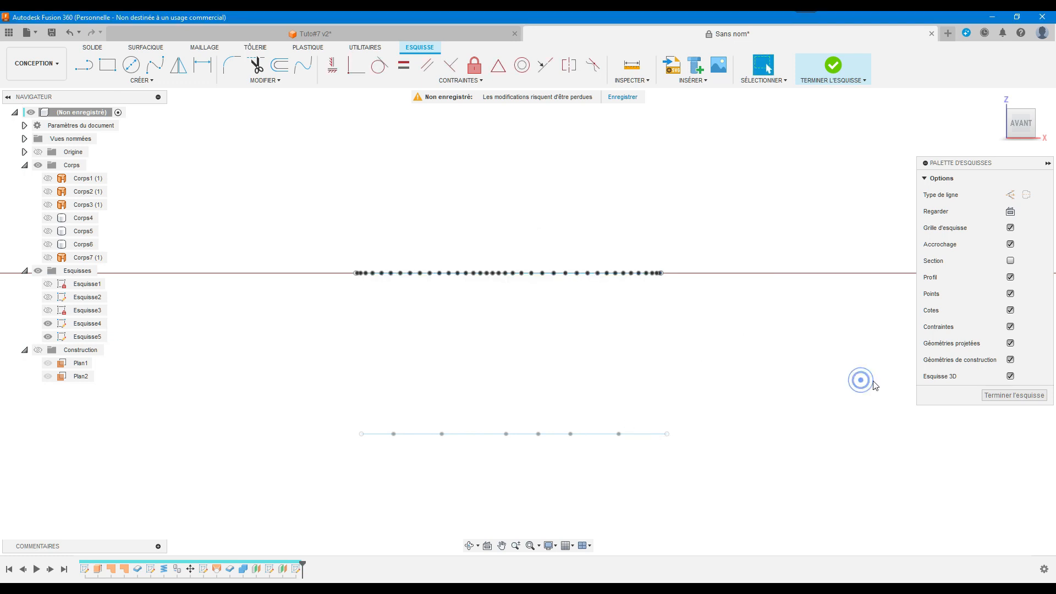
{"action": "left_click", "coordinate": [1004, 396]}
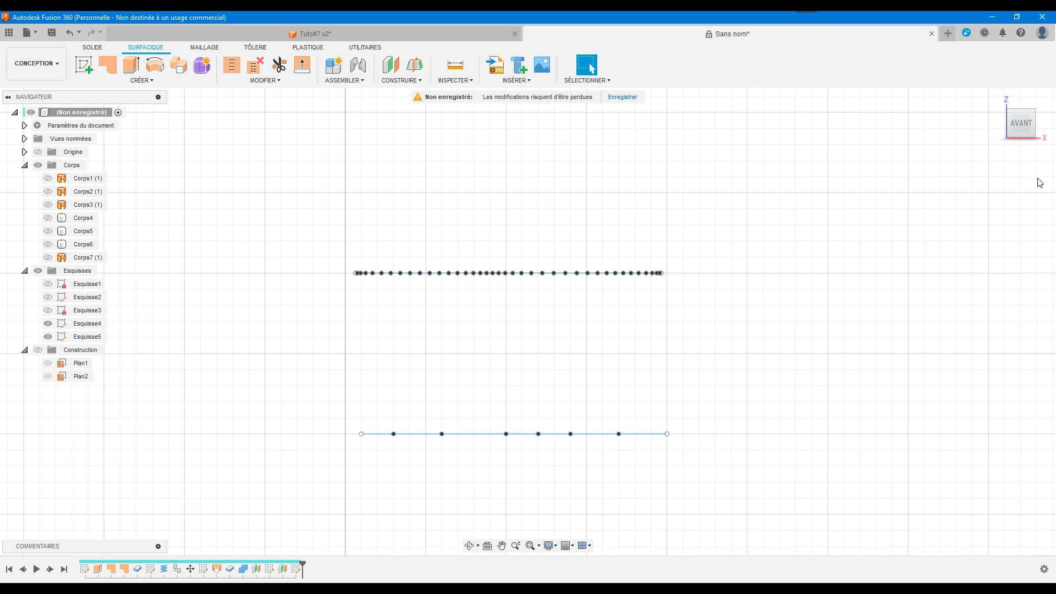
{"action": "left_click_drag", "start_coordinate": [1031, 138], "coordinate": [1020, 145]}
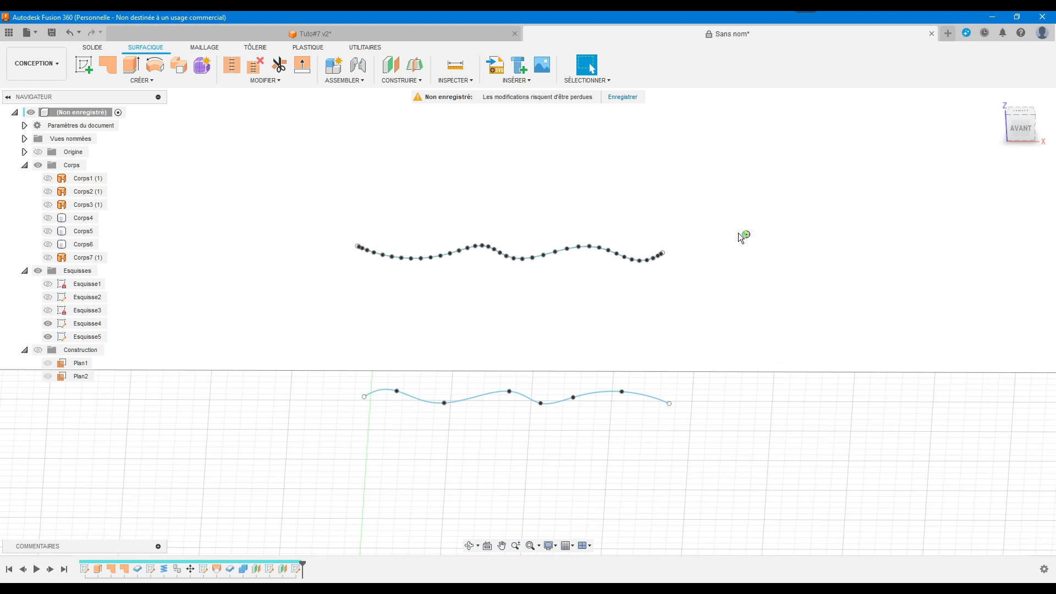
{"action": "left_click", "coordinate": [398, 80]}
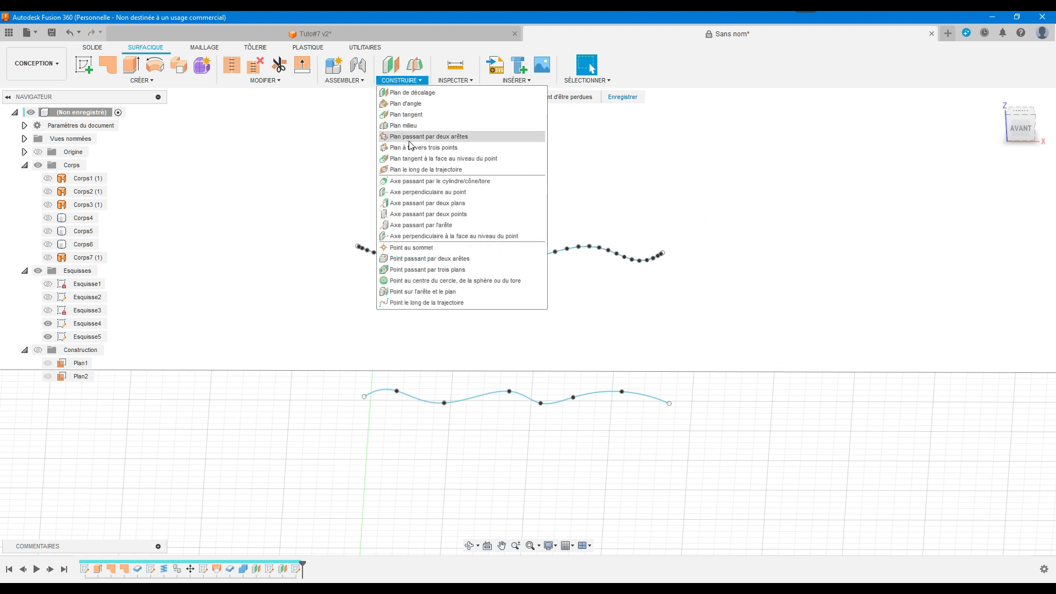
{"action": "left_click", "coordinate": [439, 237]}
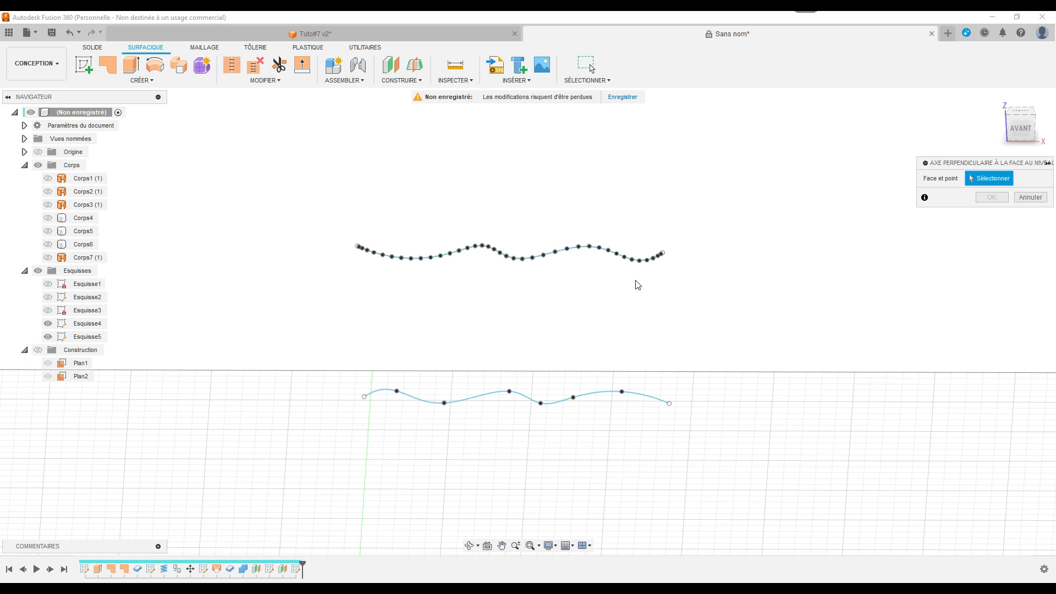
{"action": "left_click", "coordinate": [663, 254]}
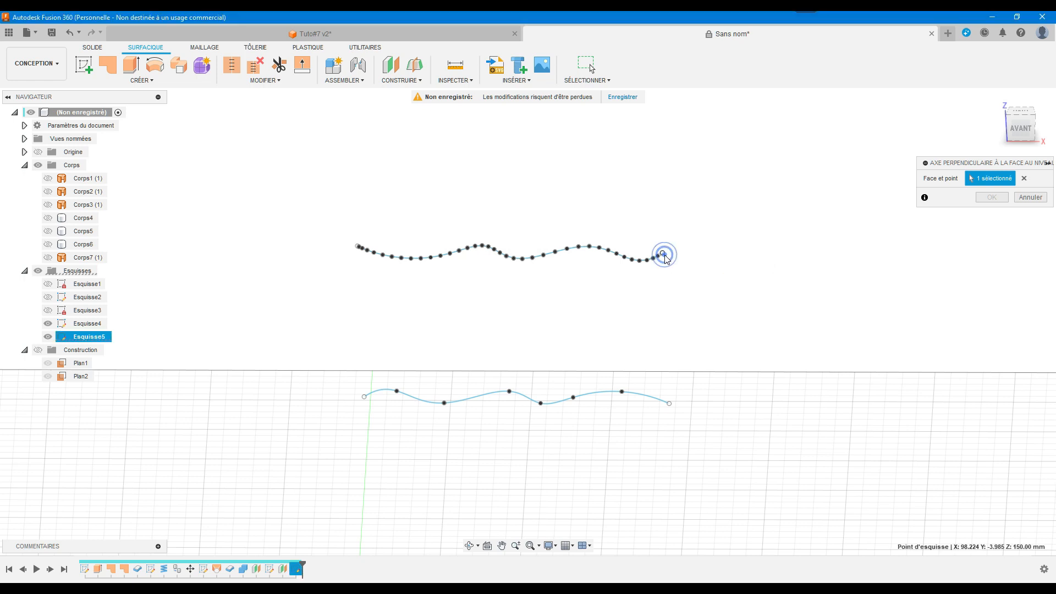
{"action": "left_click", "coordinate": [669, 404]}
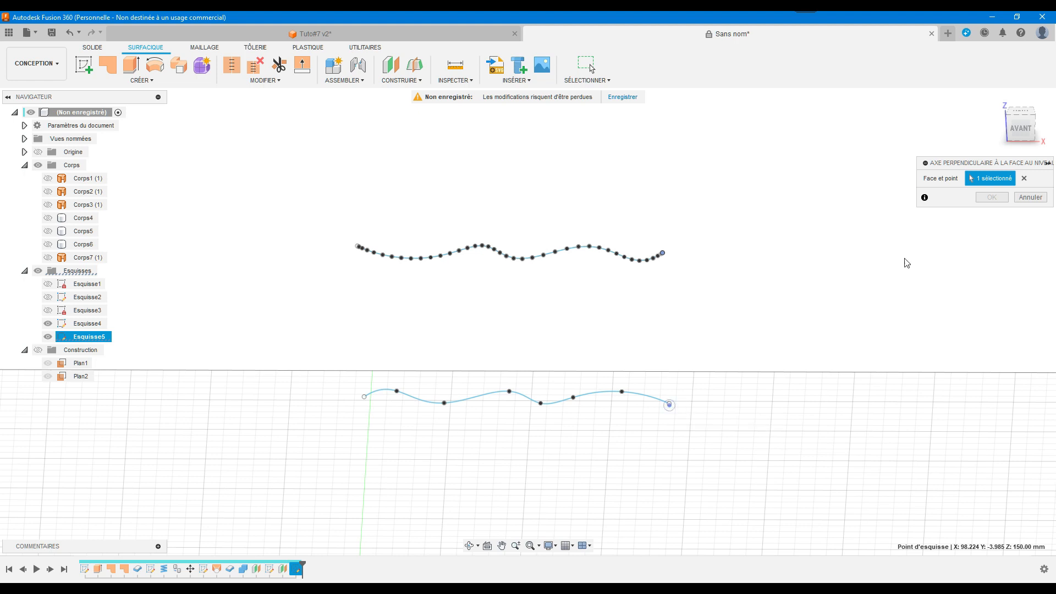
{"action": "left_click", "coordinate": [1028, 198]}
- Create a construction axis through the two outer end points of the upper and lower wavy curves
{"action": "left_click", "coordinate": [405, 81]}
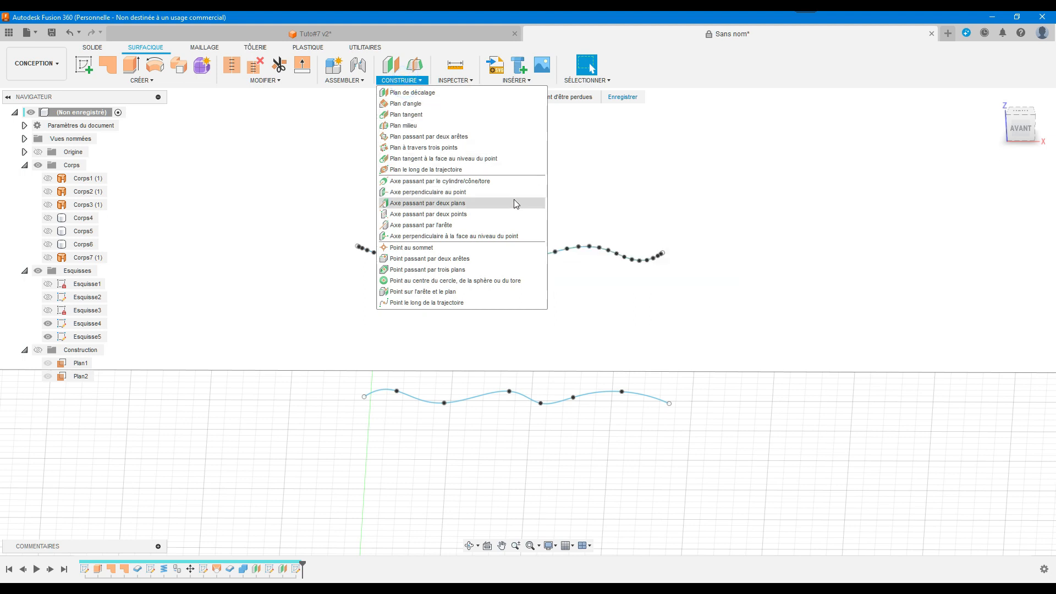
{"action": "left_click", "coordinate": [500, 214]}
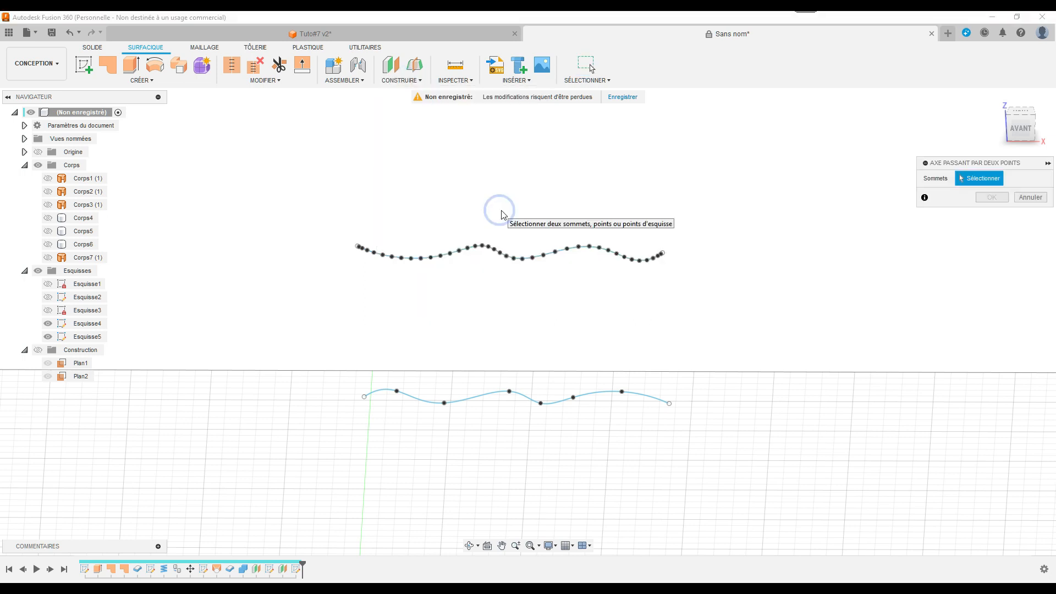
{"action": "left_click", "coordinate": [663, 255]}
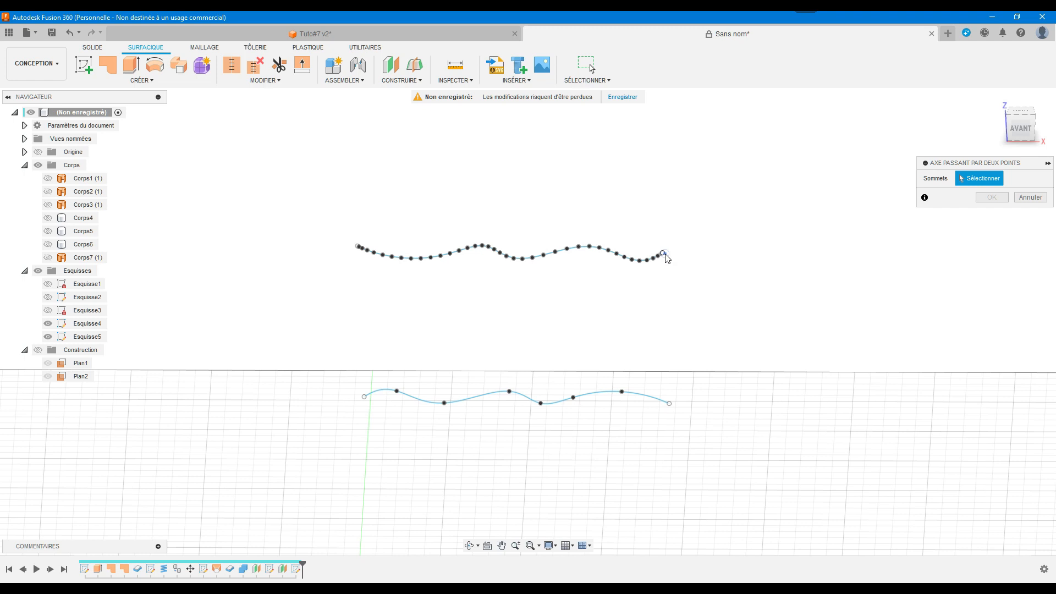
{"action": "left_click", "coordinate": [670, 404]}
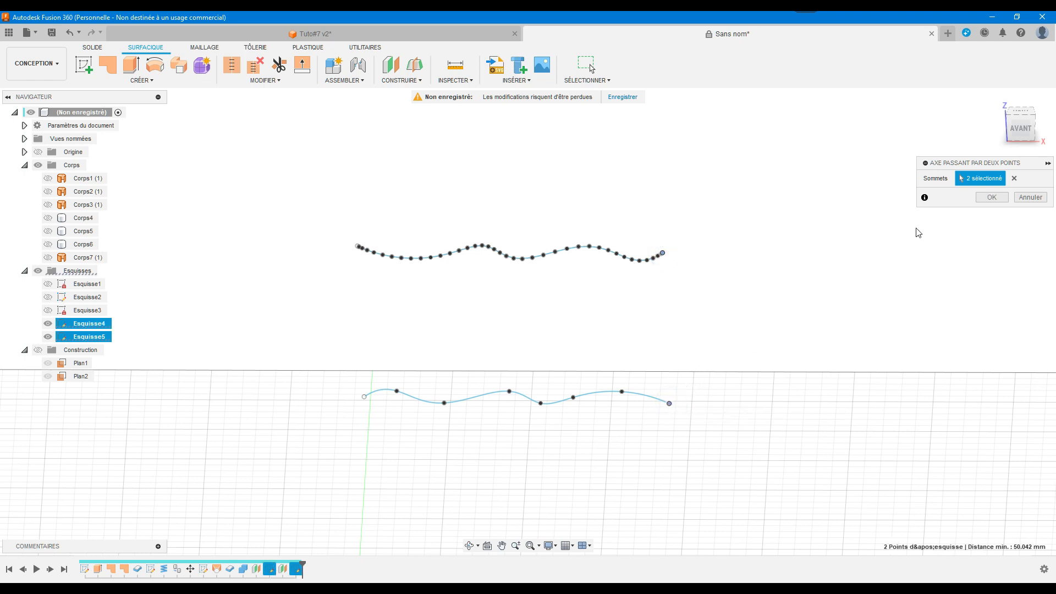
{"action": "left_click", "coordinate": [991, 197]}
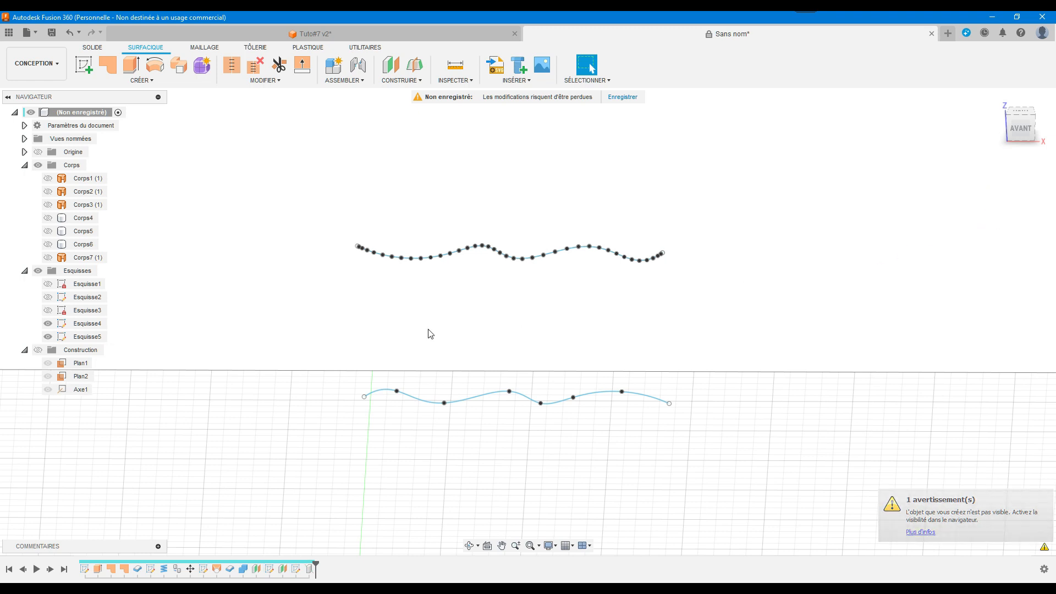
- Show the construction geometry with the new axis and hide the first three sketches, leaving both wavy curve sketches displayed
{"action": "left_click", "coordinate": [47, 297]}
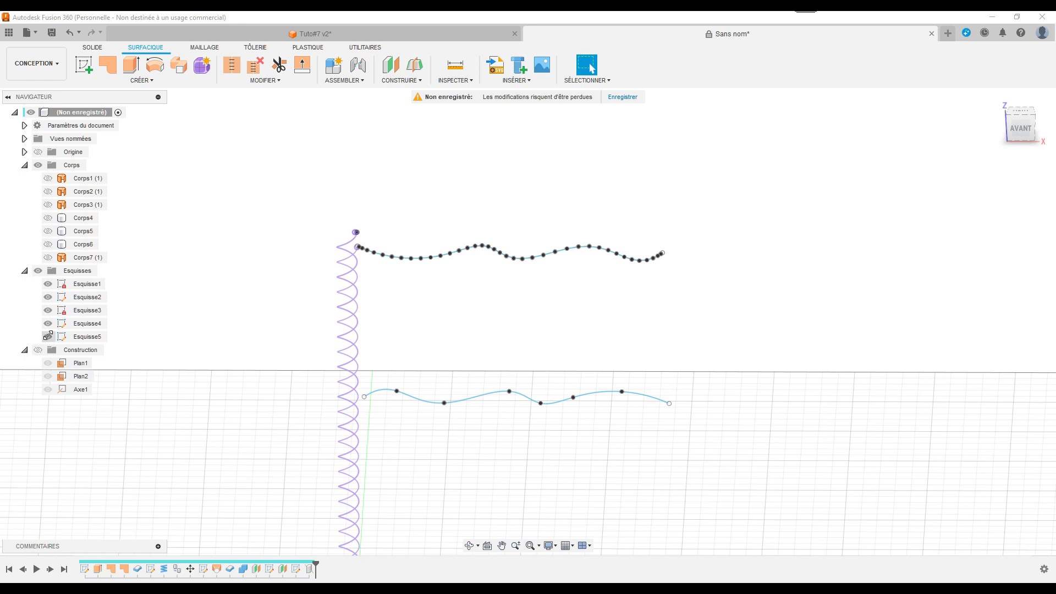
{"action": "left_click", "coordinate": [46, 389]}
{"action": "left_click", "coordinate": [46, 389]}
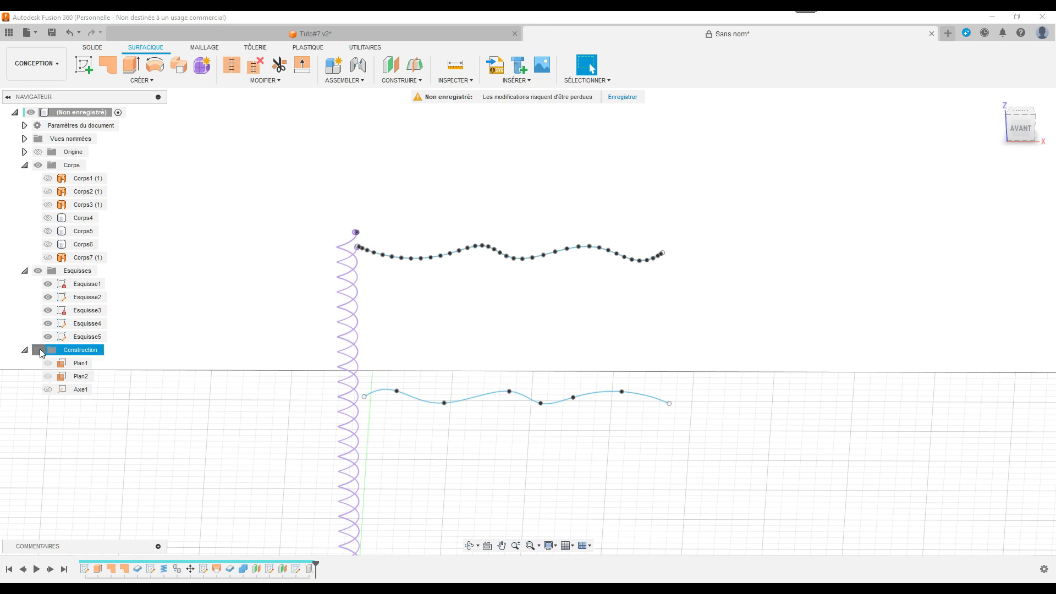
{"action": "left_click", "coordinate": [38, 349]}
{"action": "left_click", "coordinate": [47, 337]}
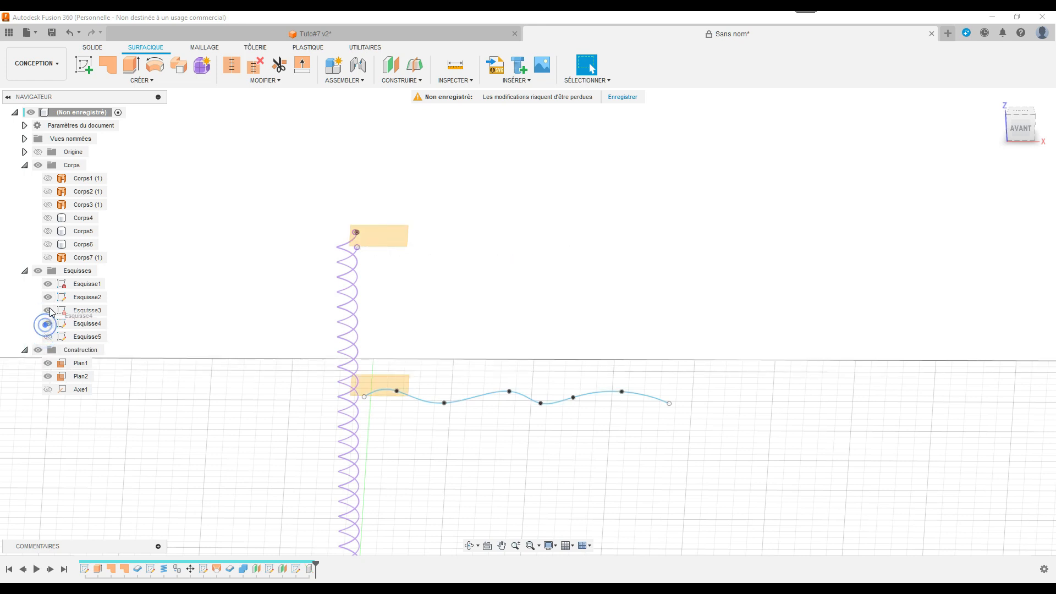
{"action": "left_click", "coordinate": [49, 310]}
{"action": "left_click", "coordinate": [48, 324]}
{"action": "mouse_move", "coordinate": [49, 323]}
{"action": "left_mouse_down"}
{"action": "mouse_move", "coordinate": [48, 300]}
{"action": "mouse_move", "coordinate": [47, 324]}
{"action": "left_mouse_up"}
{"action": "left_click", "coordinate": [48, 324]}
{"action": "left_click", "coordinate": [48, 325]}
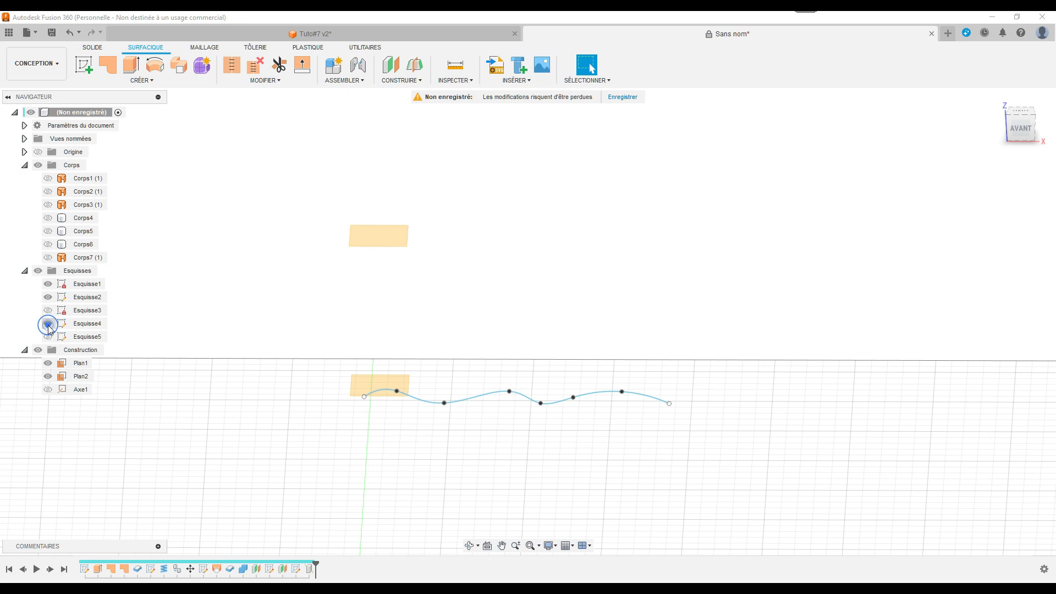
{"action": "left_click", "coordinate": [48, 336]}
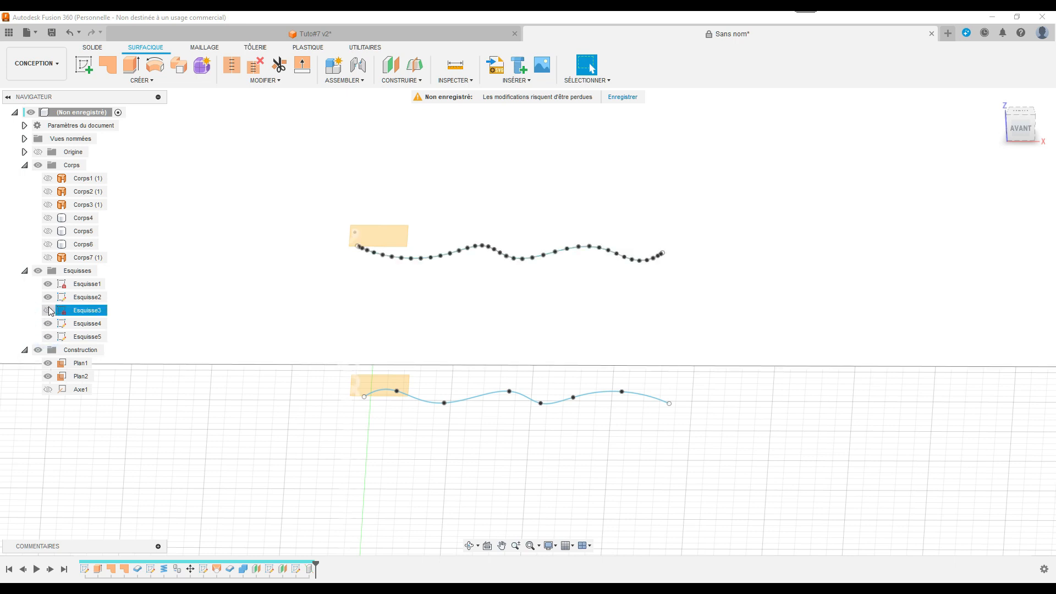
{"action": "left_click", "coordinate": [48, 297]}
{"action": "left_click", "coordinate": [47, 283]}
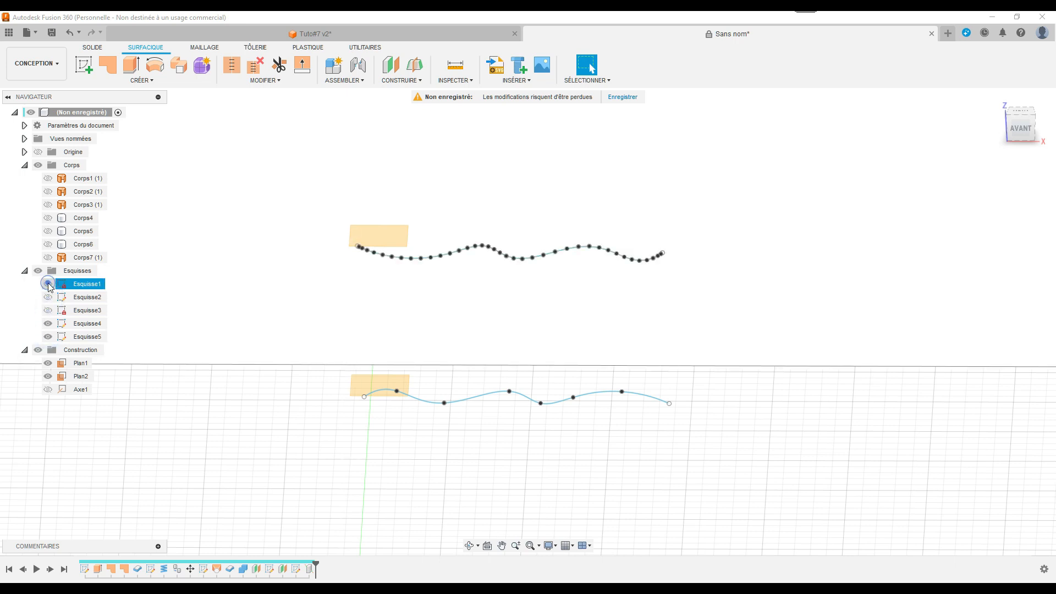
{"action": "left_click", "coordinate": [48, 388]}
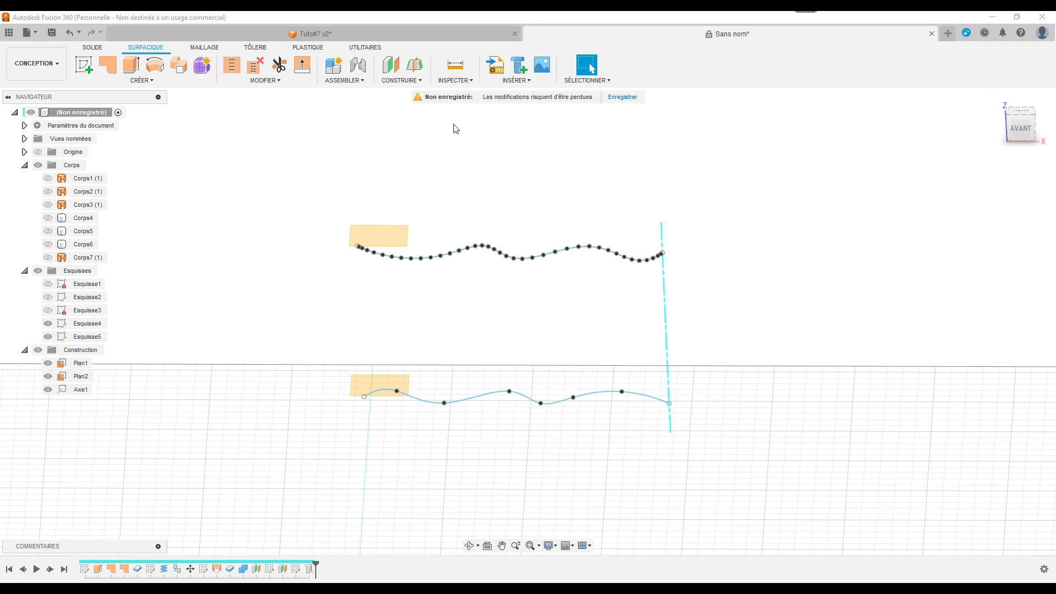
- Create an angled construction plane through the new axis at 90°
{"action": "left_click", "coordinate": [402, 84]}
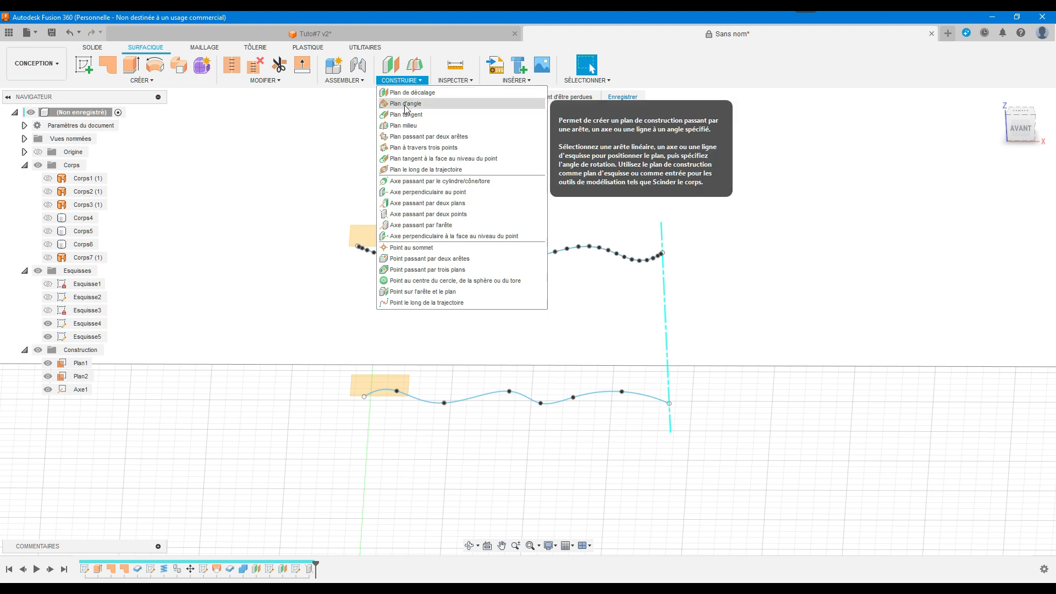
{"action": "left_click", "coordinate": [405, 104]}
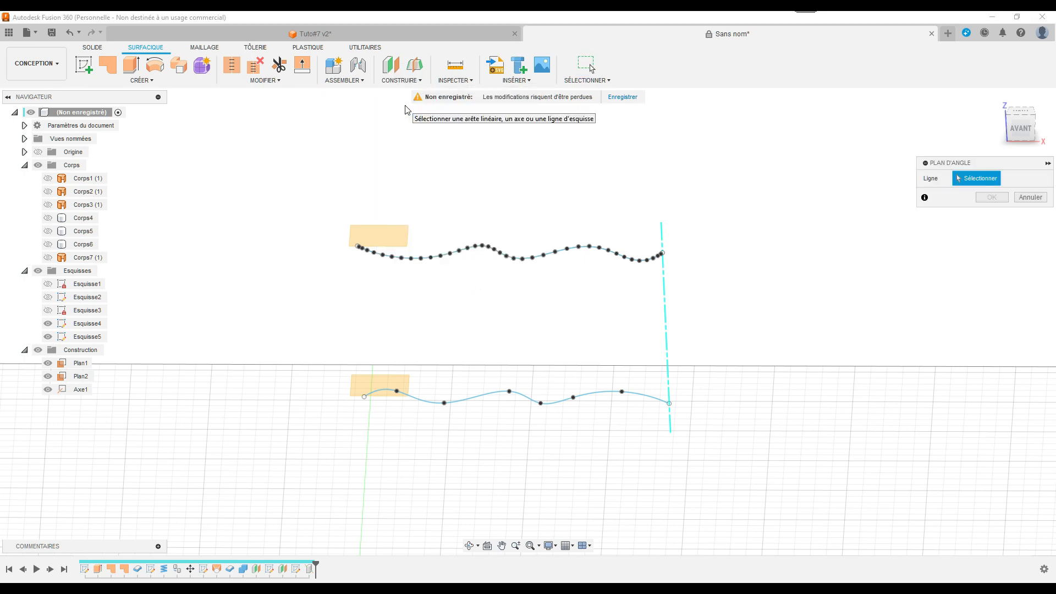
{"action": "left_click", "coordinate": [665, 310]}
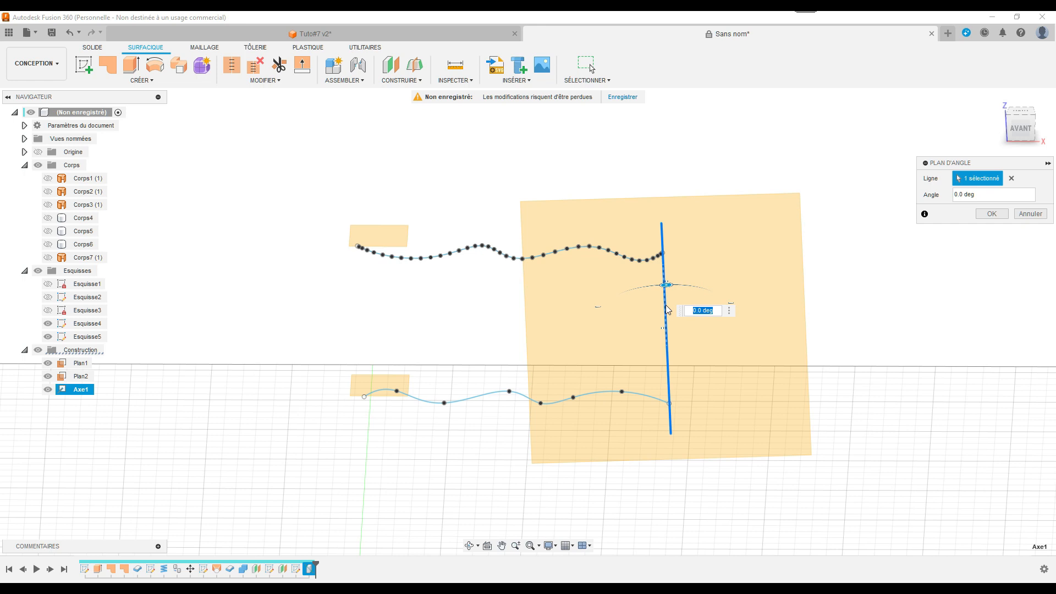
{"action": "left_click", "coordinate": [1016, 132]}
{"action": "left_click", "coordinate": [1017, 132]}
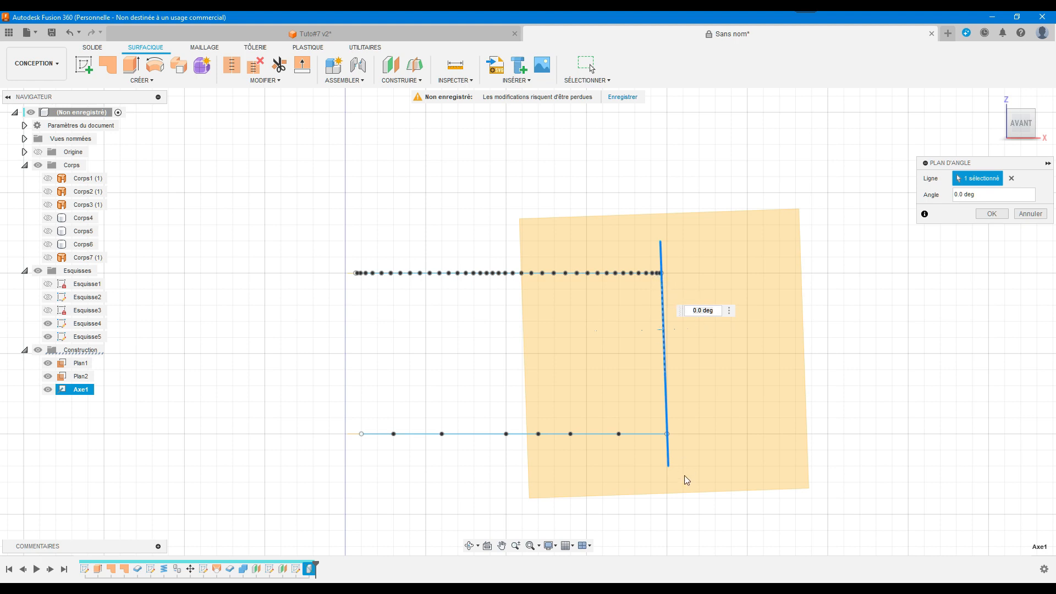
{"action": "left_click_drag", "start_coordinate": [716, 309], "coordinate": [687, 308]}
{"action": "type", "text": "90"}
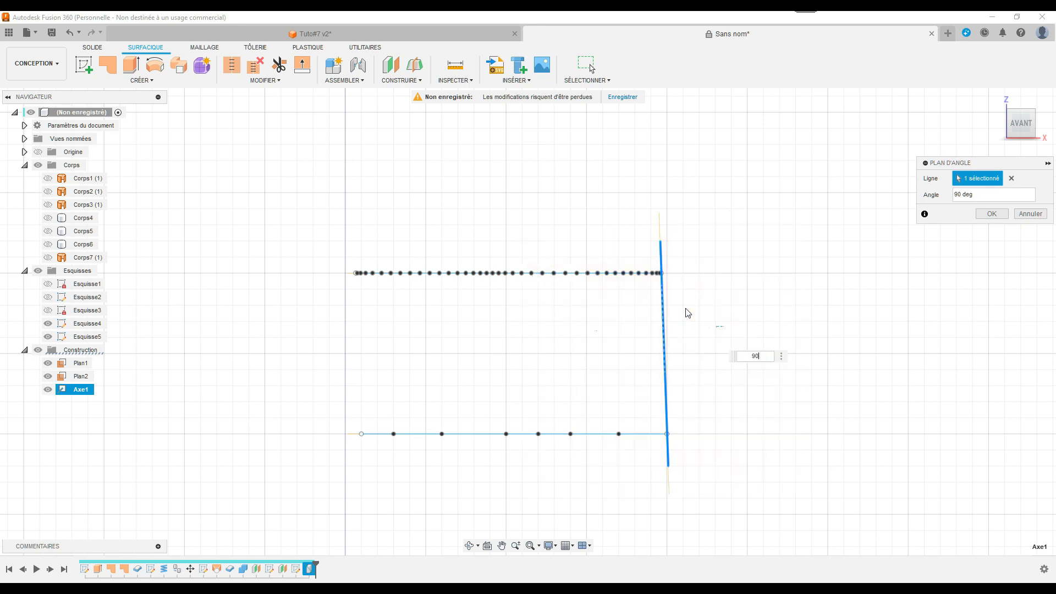
{"action": "left_click_drag", "start_coordinate": [1019, 124], "coordinate": [1048, 122]}
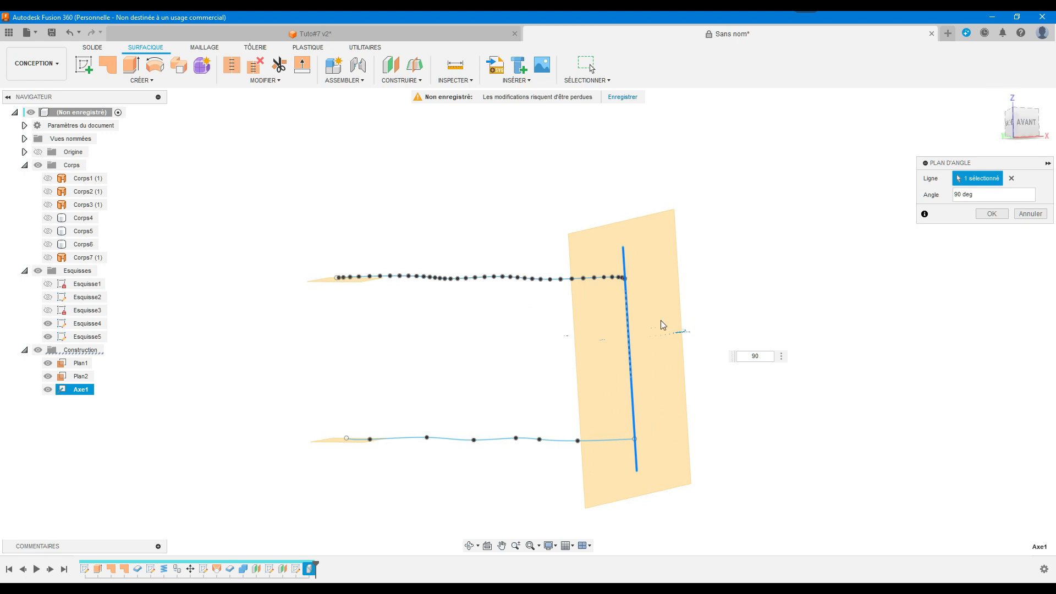
{"action": "left_click", "coordinate": [992, 214]}
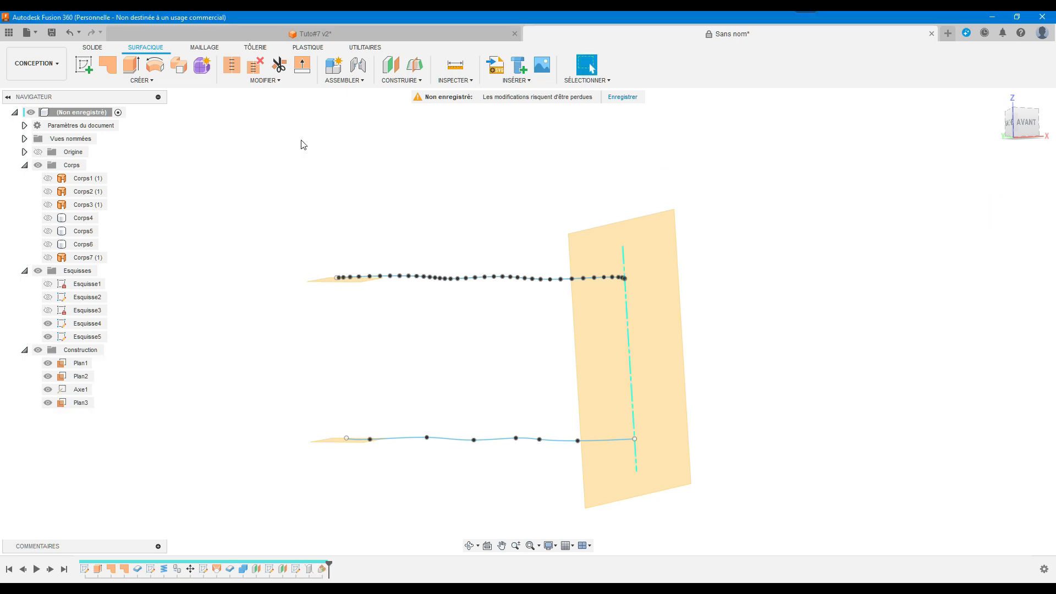
- Start a new sketch on the 90° construction plane and briefly display that plane to check its placement
{"action": "left_click", "coordinate": [83, 65]}
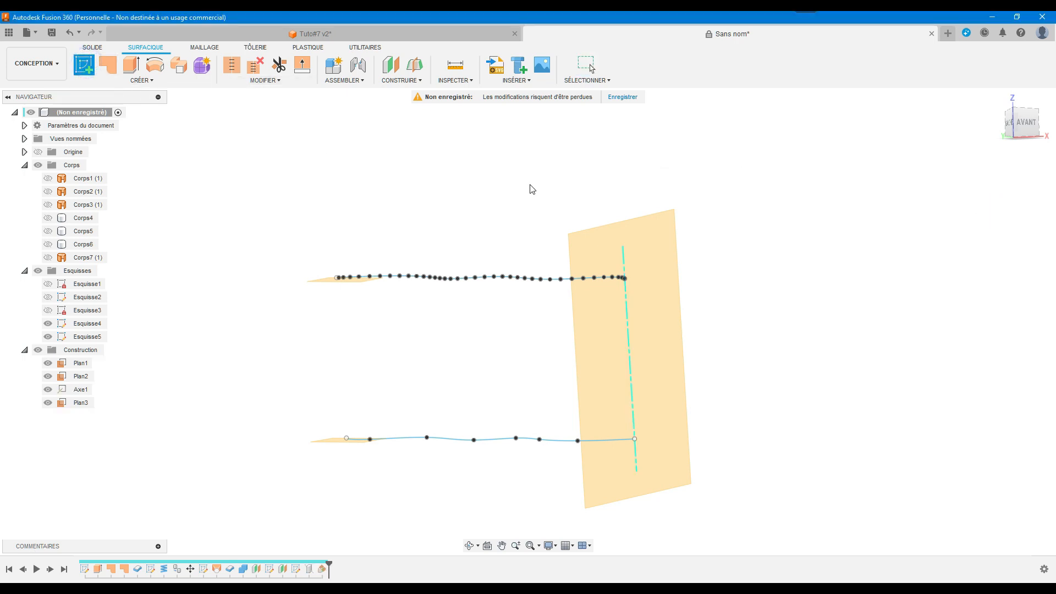
{"action": "left_click", "coordinate": [655, 328]}
{"action": "left_click", "coordinate": [651, 337]}
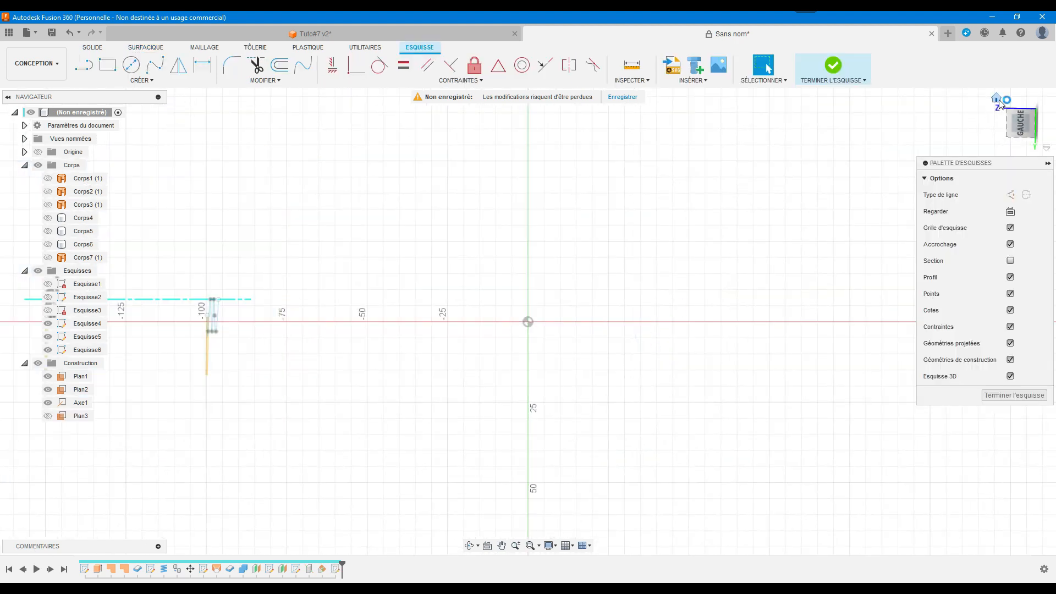
{"action": "left_click", "coordinate": [997, 100]}
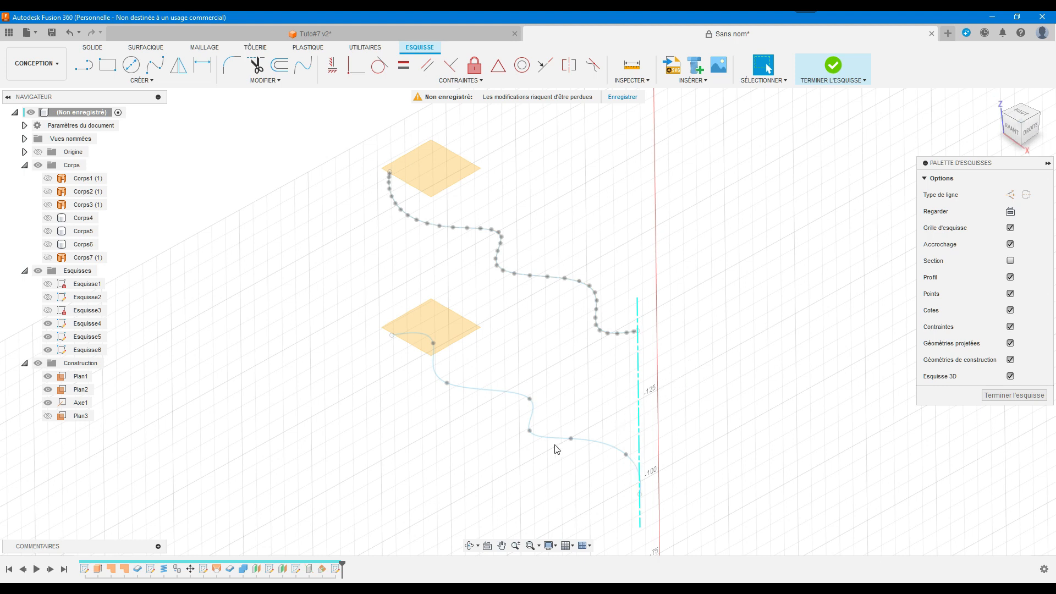
{"action": "left_click", "coordinate": [81, 416]}
{"action": "left_click", "coordinate": [48, 415]}
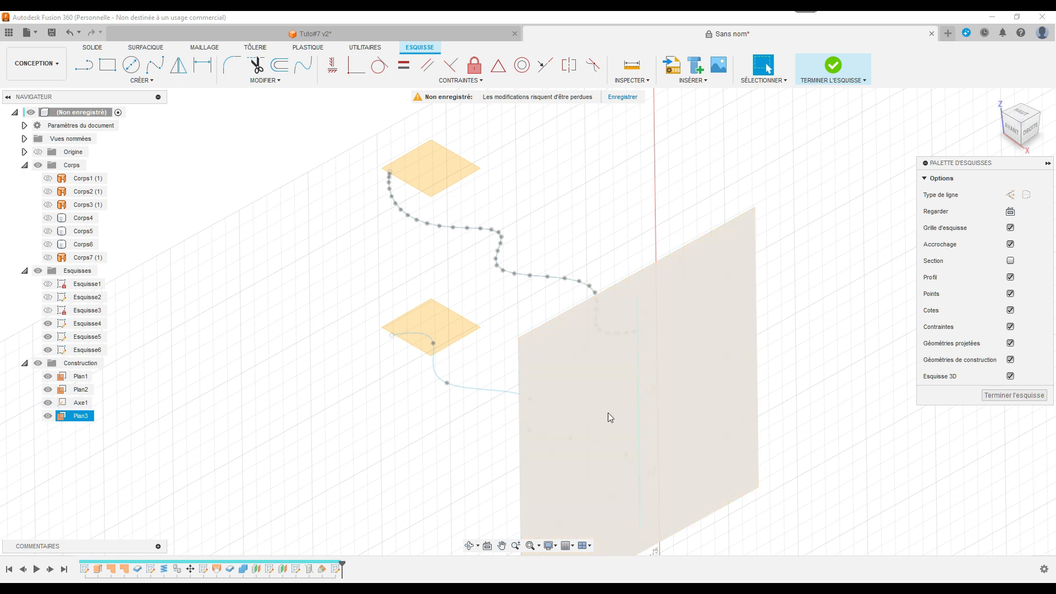
{"action": "left_click", "coordinate": [72, 415]}
{"action": "left_click", "coordinate": [48, 416]}
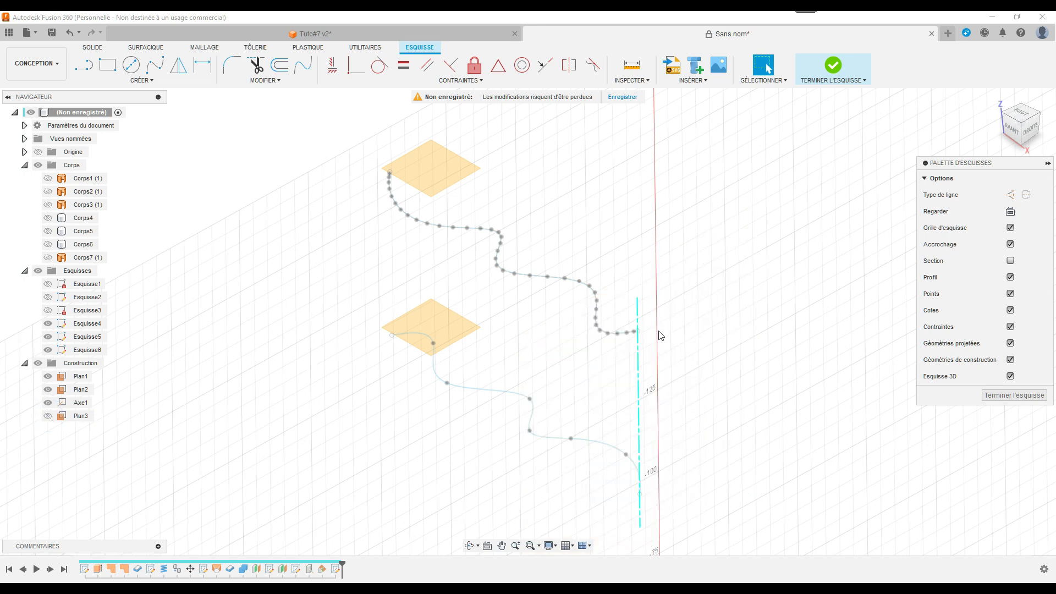
- Draw a wavy spline weaving along the construction axis from the upper curve's end point to the lower curve's end point and finish the sketch
{"action": "left_click", "coordinate": [1032, 130]}
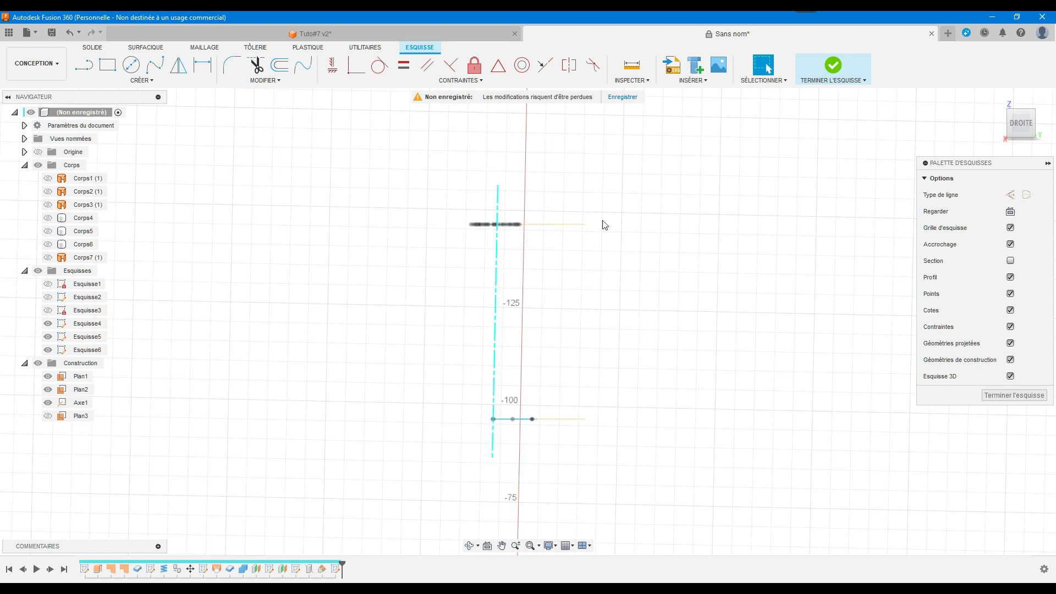
{"action": "scroll", "coordinate": [522, 262], "scroll_direction": "up", "scroll_amount": 5}
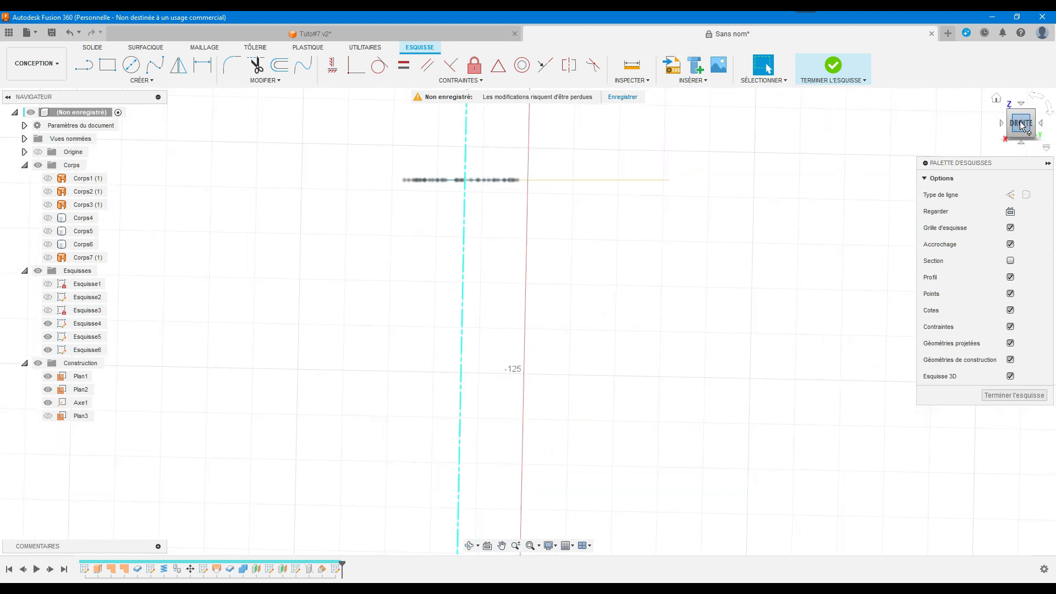
{"action": "mouse_move", "coordinate": [1026, 125]}
{"action": "left_mouse_down"}
{"action": "mouse_move", "coordinate": [1034, 141]}
{"action": "mouse_move", "coordinate": [1035, 105]}
{"action": "left_mouse_up"}
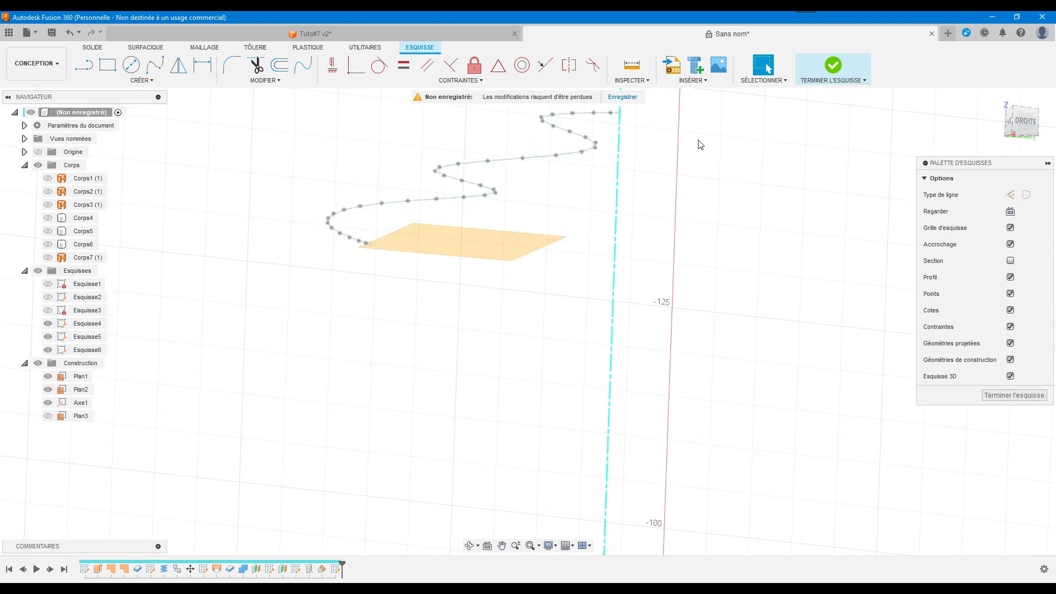
{"action": "scroll", "coordinate": [627, 384], "scroll_direction": "down", "scroll_amount": 1}
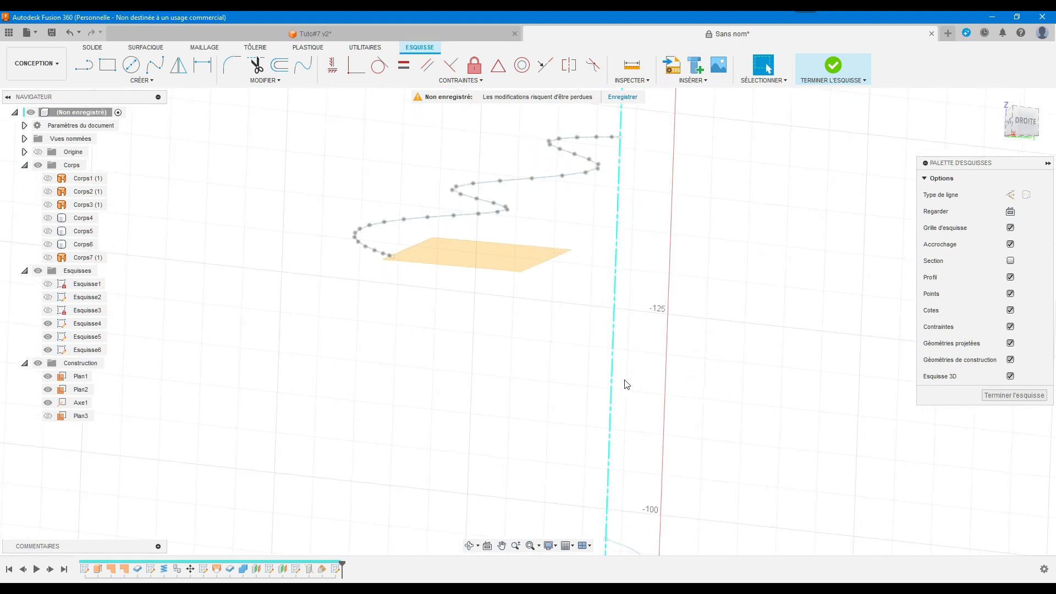
{"action": "scroll", "coordinate": [626, 383], "scroll_direction": "down", "scroll_amount": 1}
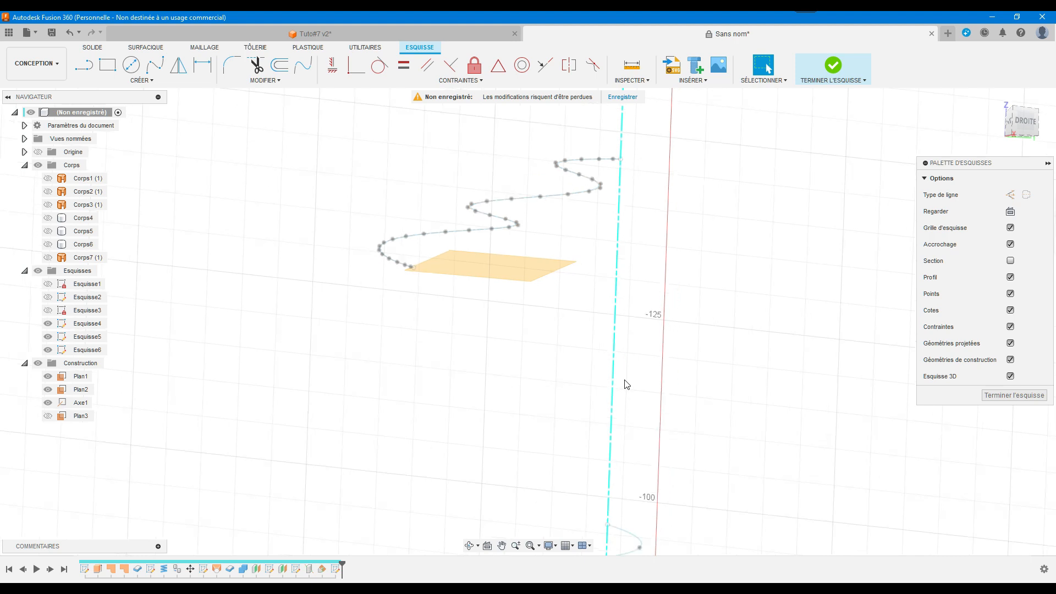
{"action": "left_click", "coordinate": [154, 65]}
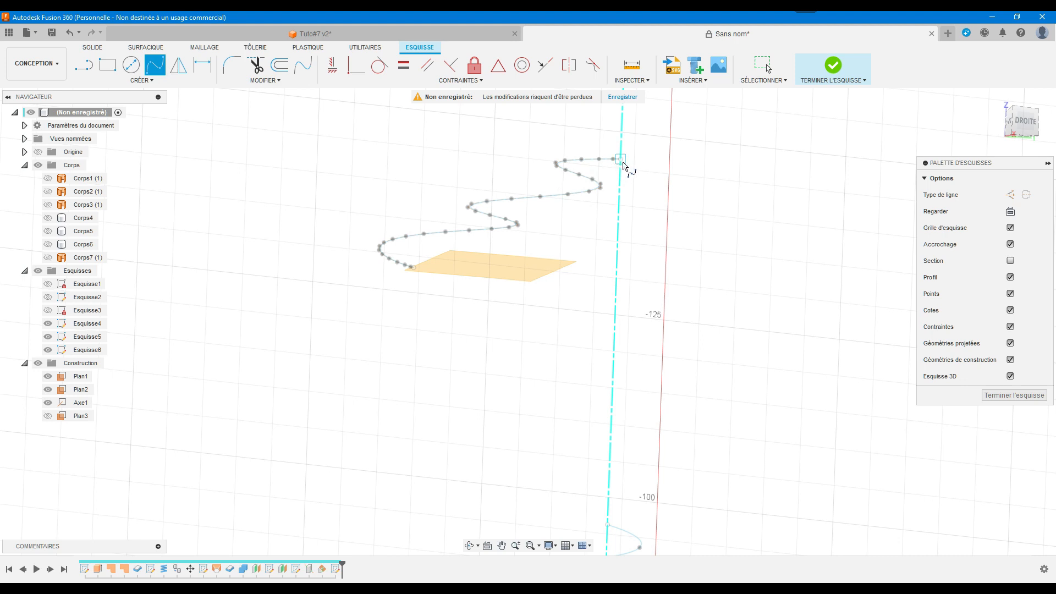
{"action": "left_click", "coordinate": [621, 159]}
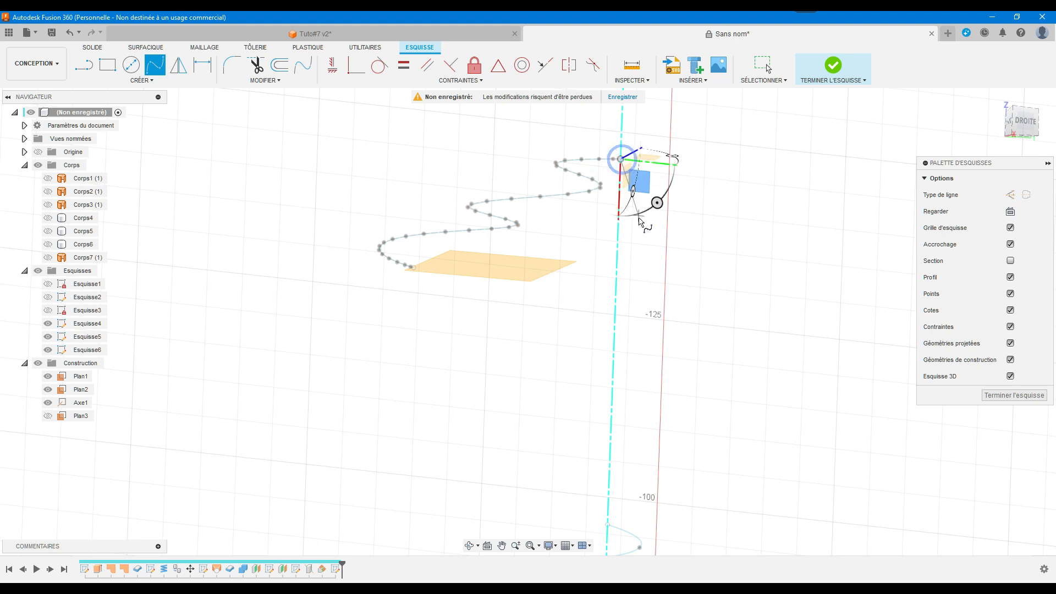
{"action": "left_click", "coordinate": [638, 223]}
{"action": "left_click", "coordinate": [615, 285]}
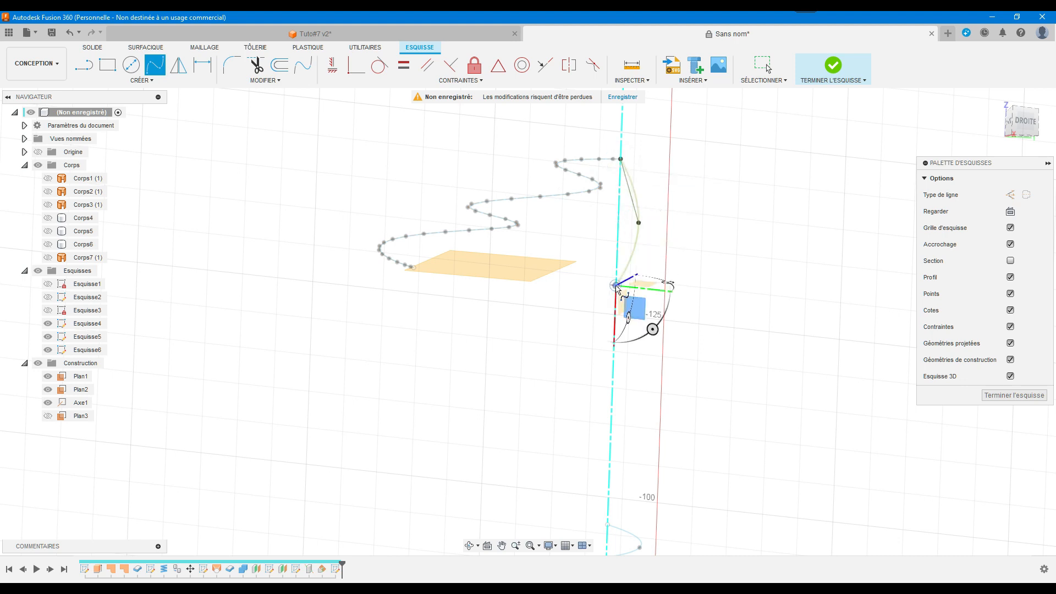
{"action": "left_click", "coordinate": [602, 334]}
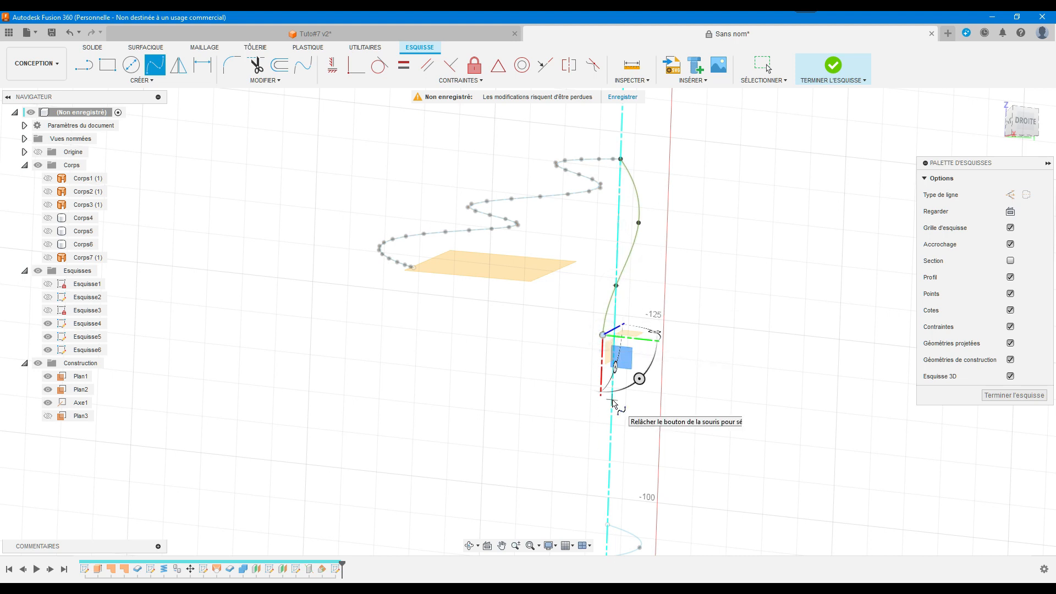
{"action": "left_click", "coordinate": [612, 400]}
{"action": "left_click", "coordinate": [625, 443]}
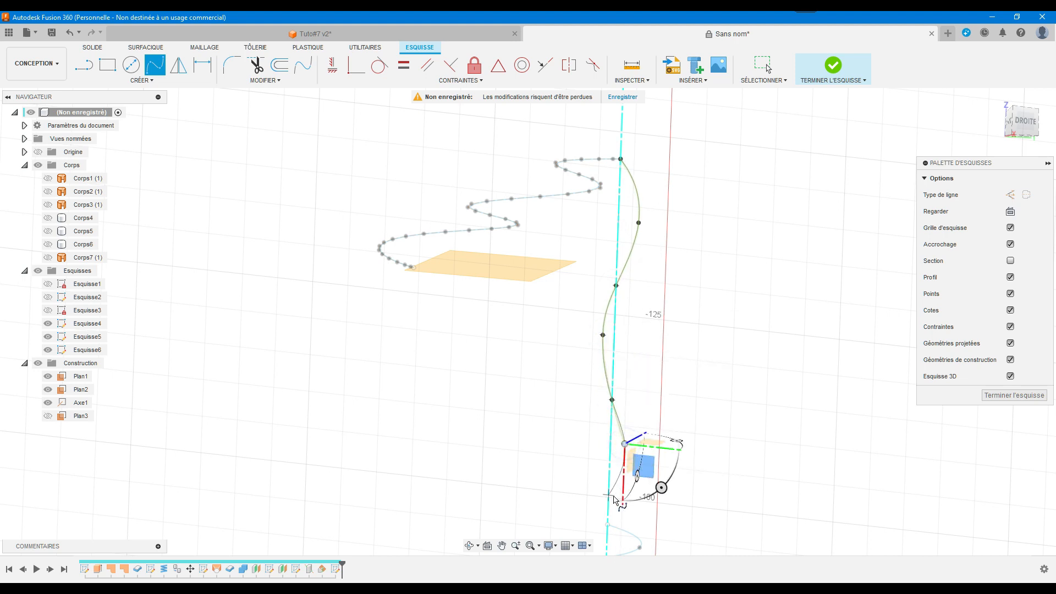
{"action": "left_click", "coordinate": [607, 494]}
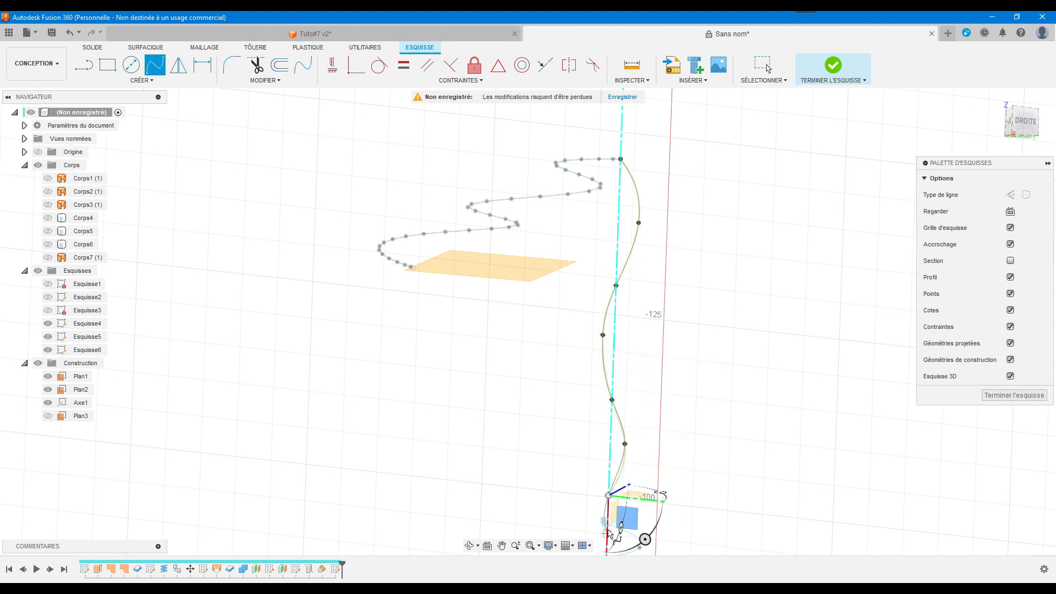
{"action": "left_click", "coordinate": [616, 522]}
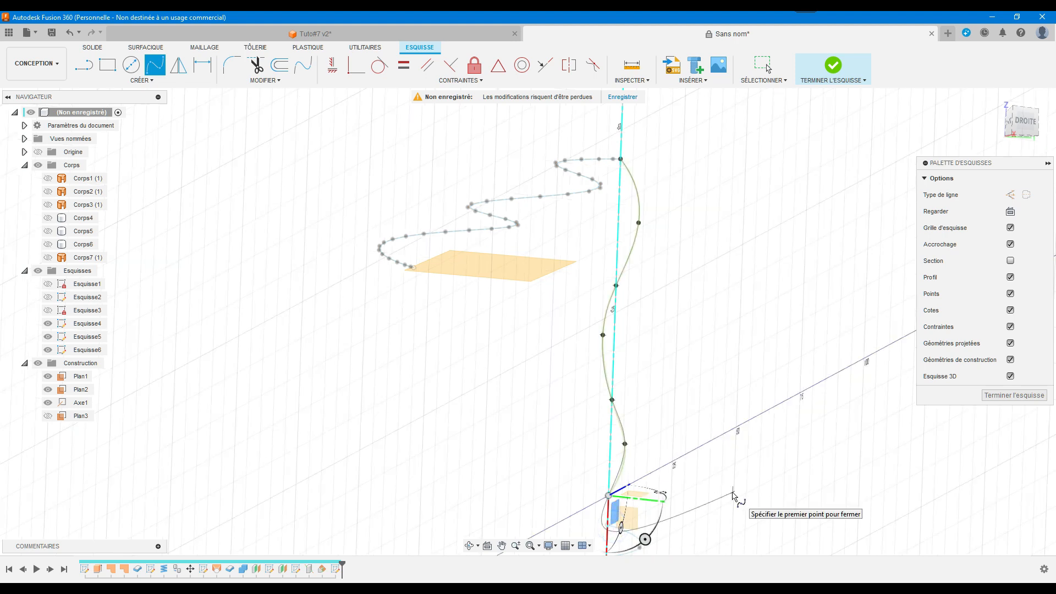
{"action": "left_click", "coordinate": [607, 524]}
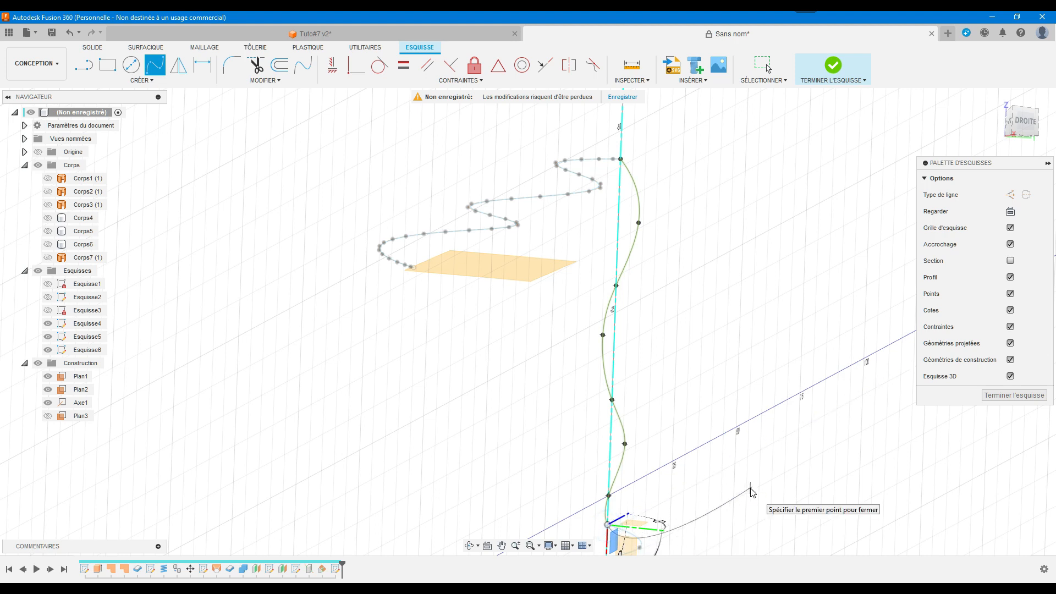
{"action": "key", "text": "Escape"}
{"action": "left_click", "coordinate": [1008, 395]}
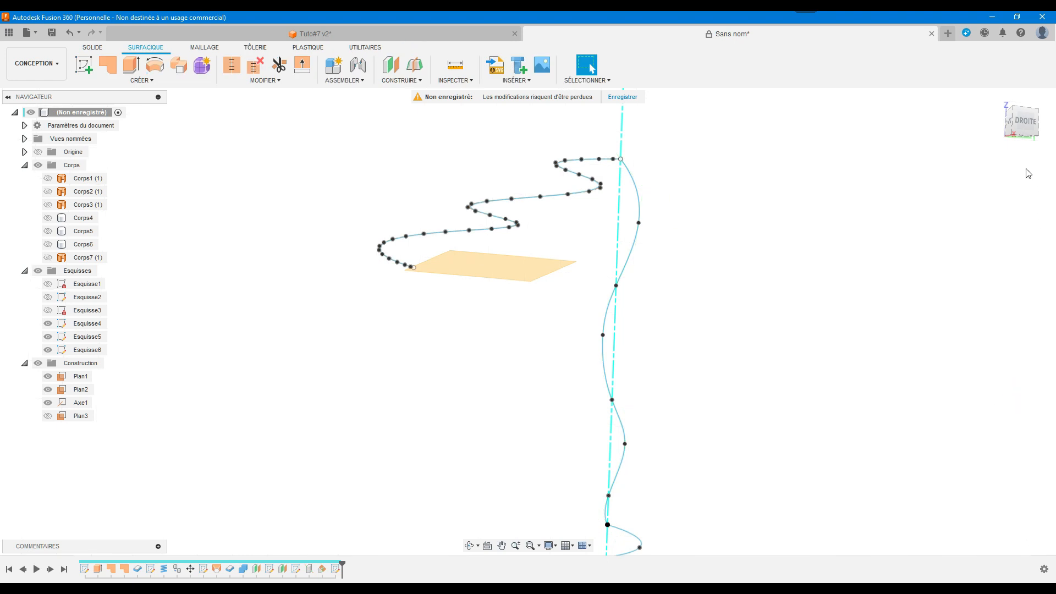
- Start a surface loft with the lower and upper wavy curves as its two contours
{"action": "left_click", "coordinate": [996, 100]}
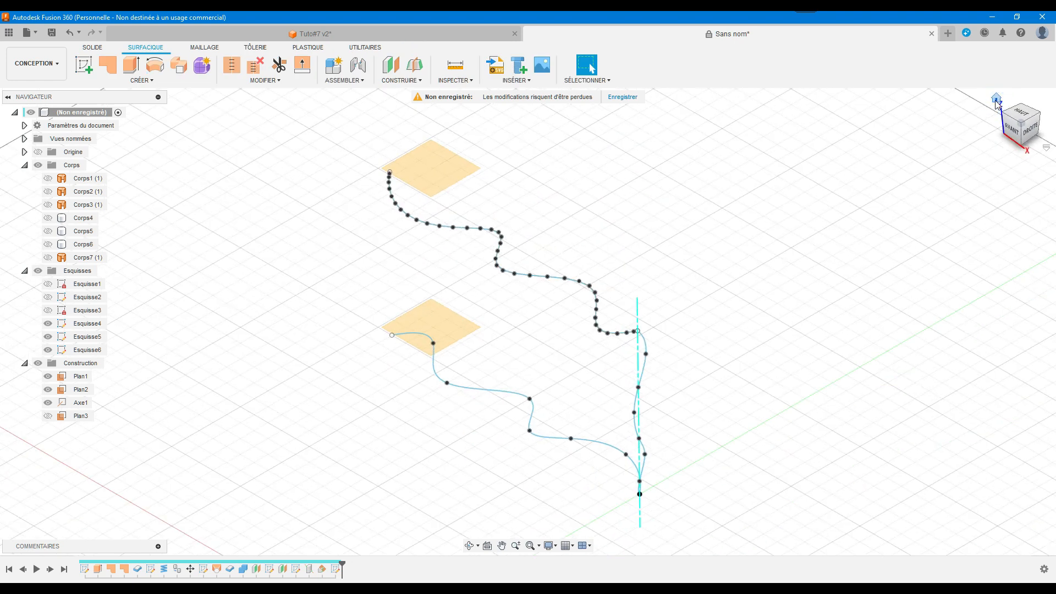
{"action": "left_click_drag", "start_coordinate": [1012, 128], "coordinate": [1036, 105]}
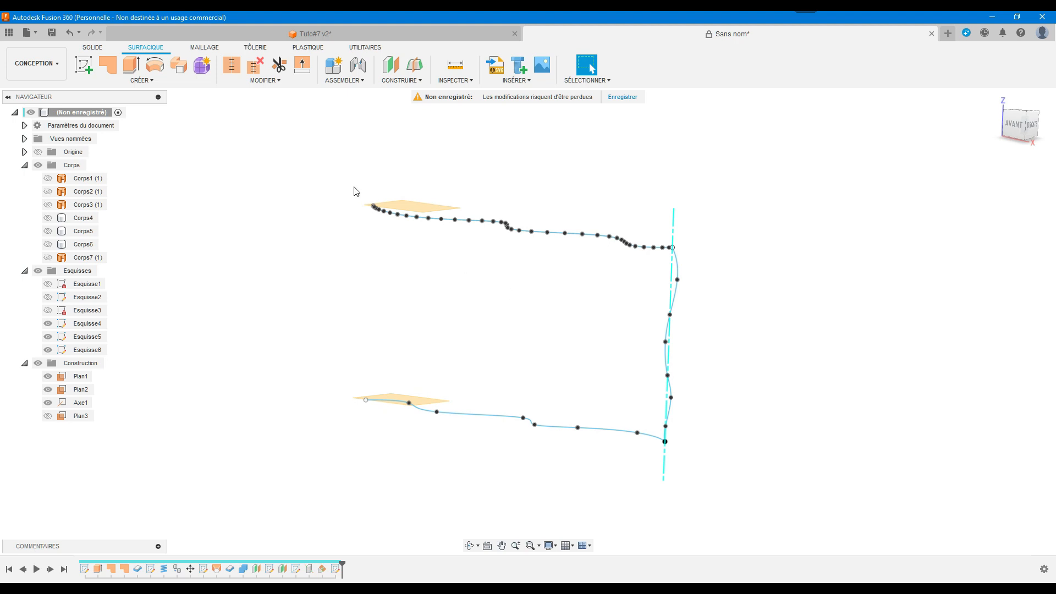
{"action": "left_click", "coordinate": [167, 81]}
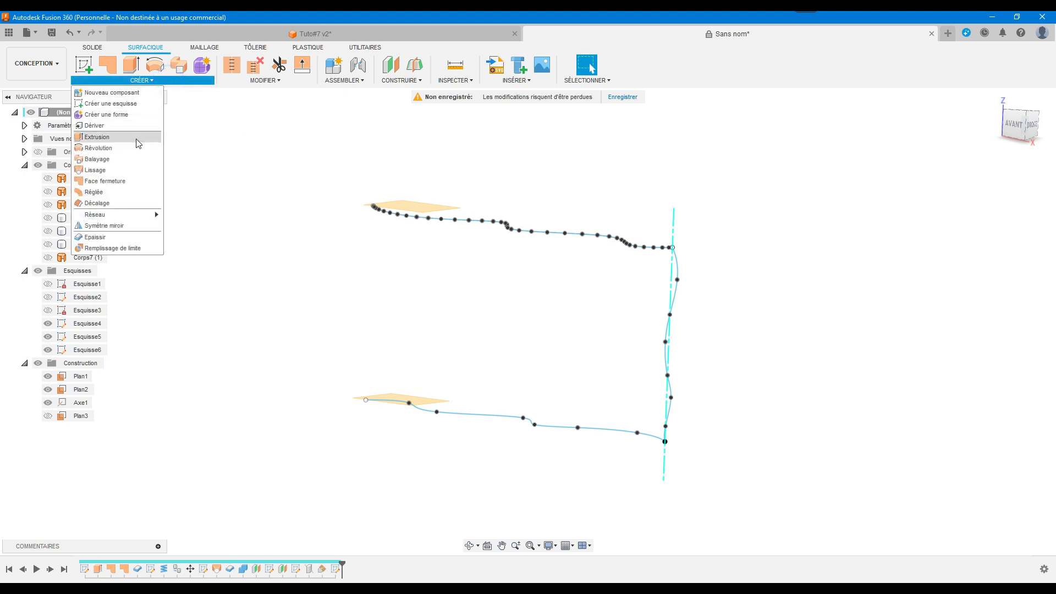
{"action": "left_click", "coordinate": [122, 172]}
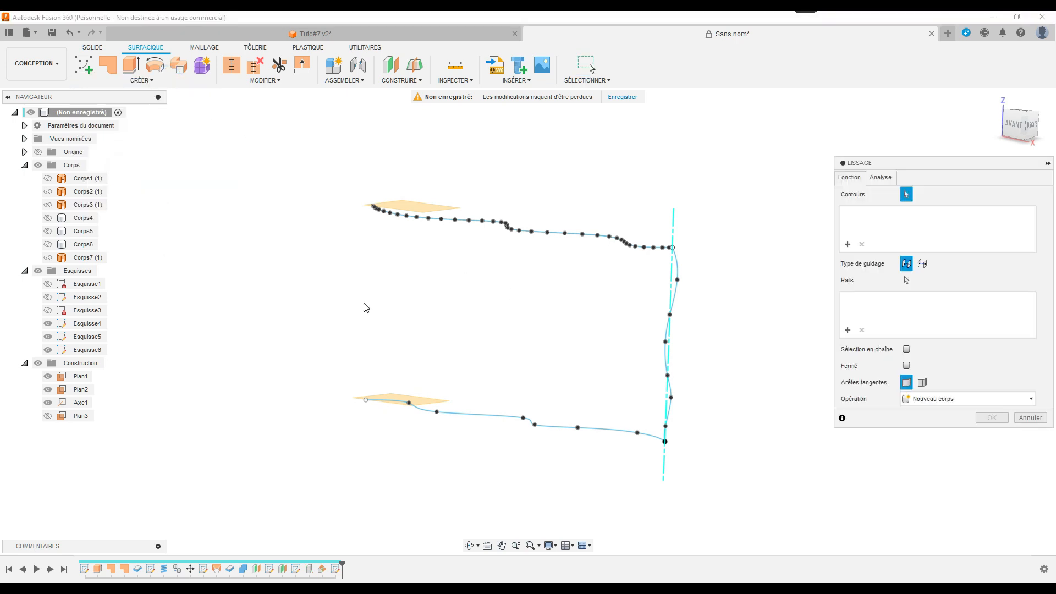
{"action": "left_click", "coordinate": [455, 414]}
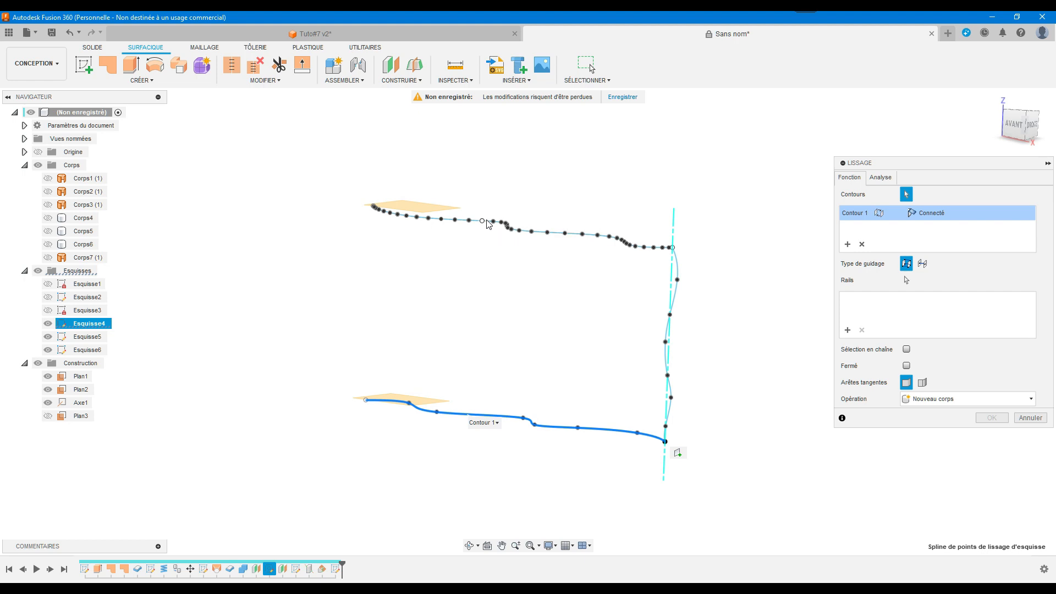
{"action": "scroll", "coordinate": [486, 224], "scroll_direction": "up", "scroll_amount": 3}
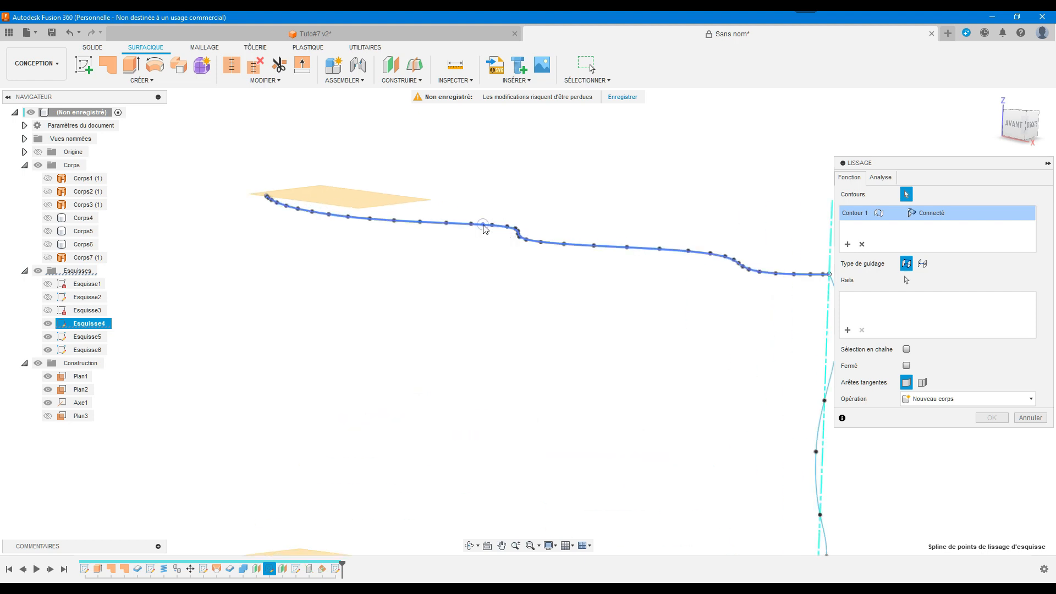
{"action": "left_click", "coordinate": [484, 226]}
{"action": "scroll", "coordinate": [515, 188], "scroll_direction": "down", "scroll_amount": 3}
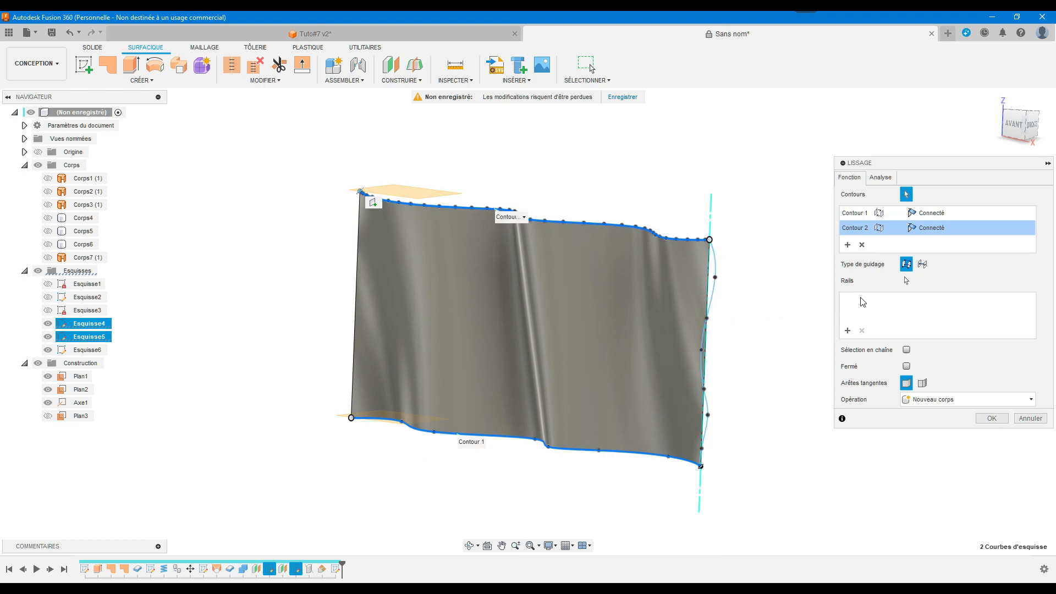
- Add the wavy side spline as the loft's rail and create the flag surface as a new body
{"action": "left_click", "coordinate": [906, 281]}
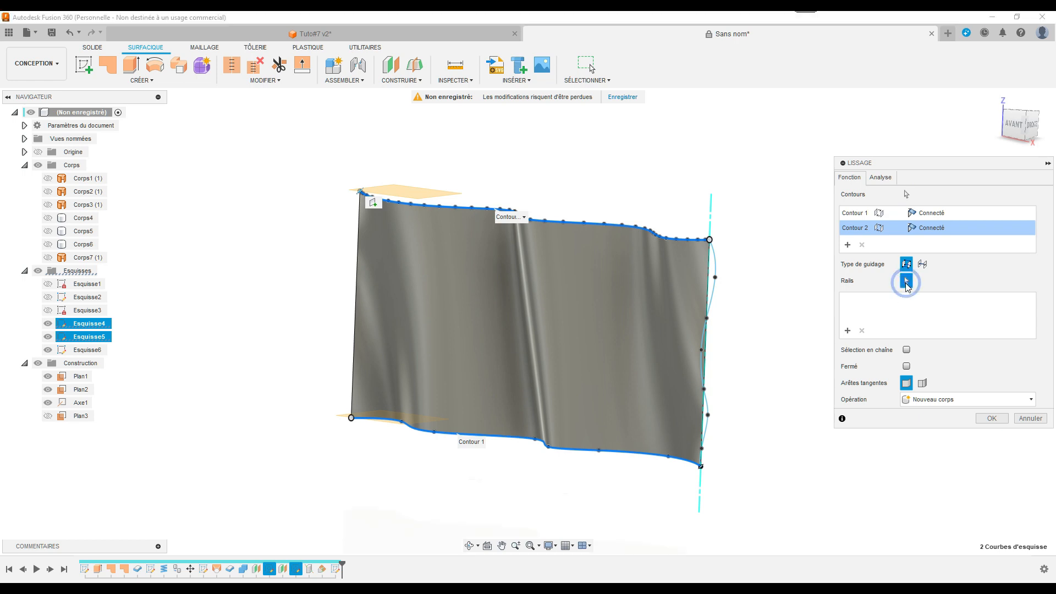
{"action": "left_click", "coordinate": [715, 299]}
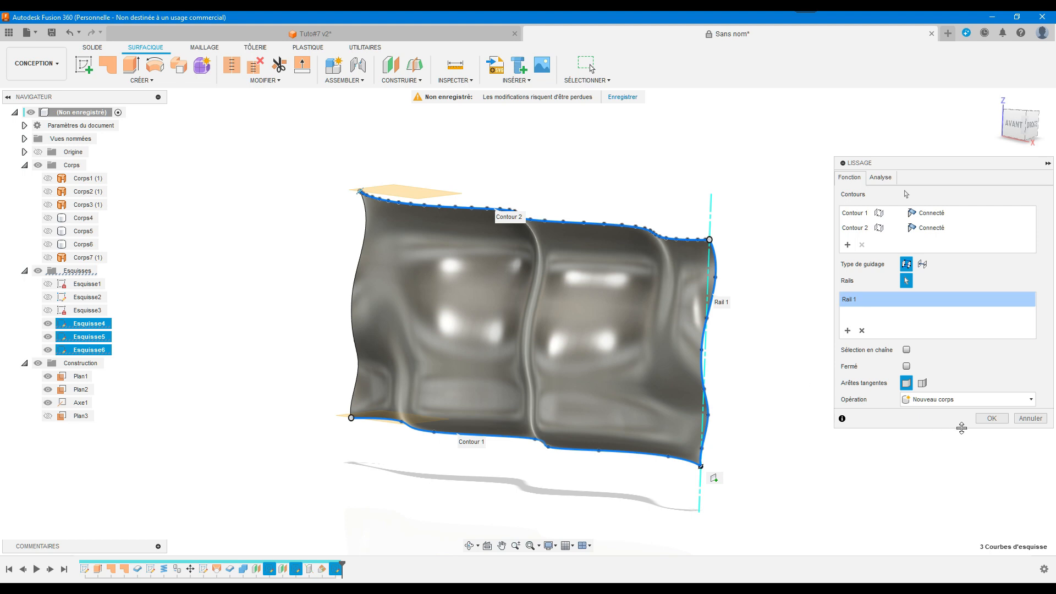
{"action": "left_click", "coordinate": [992, 419]}
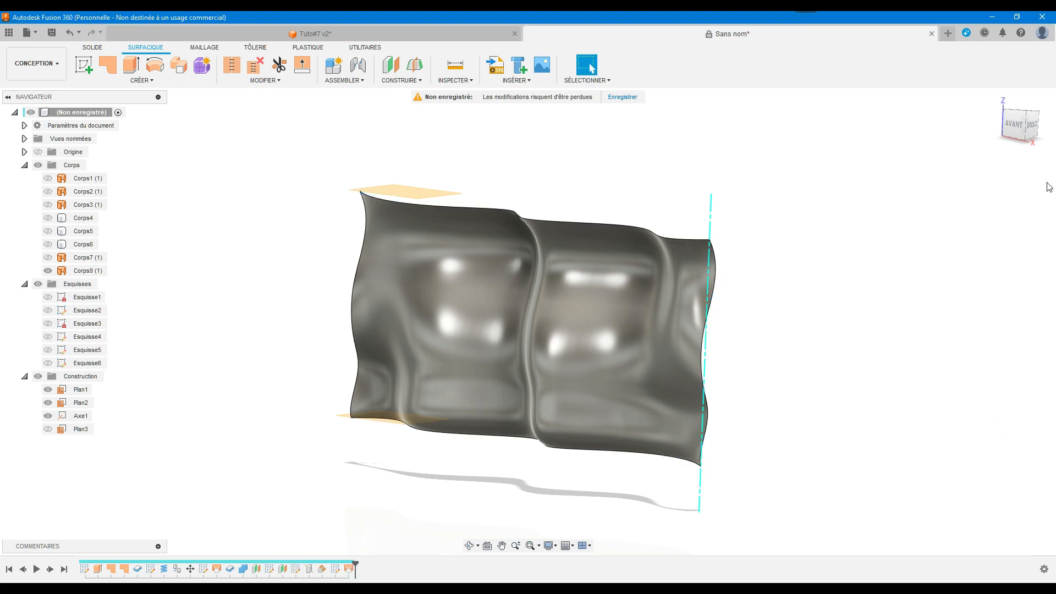
- Create a construction plane offset -20 mm from the XZ origin plane and start a new sketch on it
{"action": "mouse_move", "coordinate": [1013, 128]}
{"action": "left_mouse_down"}
{"action": "mouse_move", "coordinate": [1047, 128]}
{"action": "mouse_move", "coordinate": [1055, 108]}
{"action": "mouse_move", "coordinate": [1015, 129]}
{"action": "left_mouse_up"}
{"action": "left_click", "coordinate": [1020, 126]}
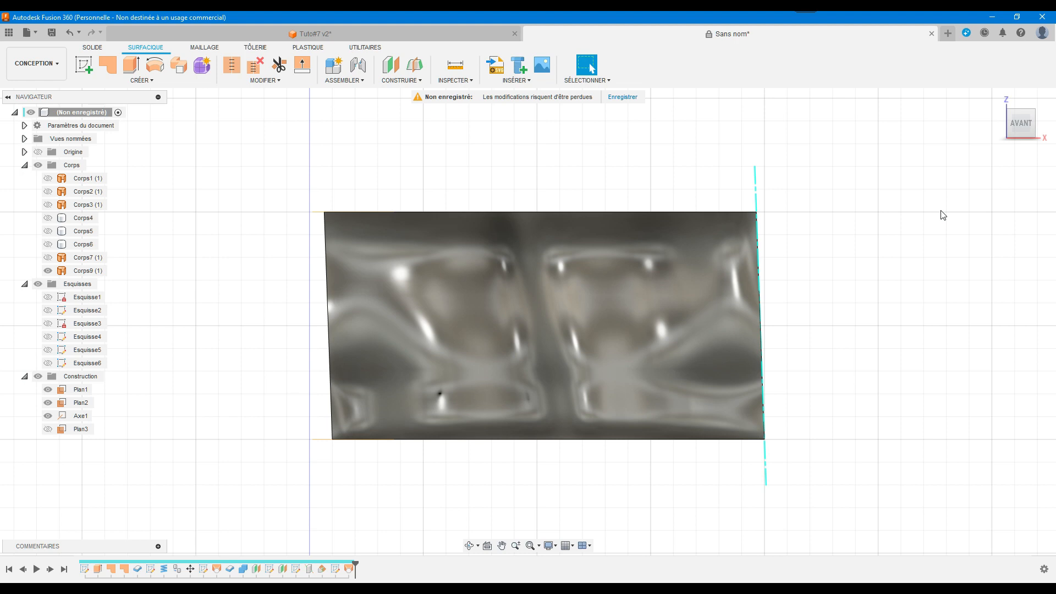
{"action": "left_click_drag", "start_coordinate": [1021, 126], "coordinate": [768, 180]}
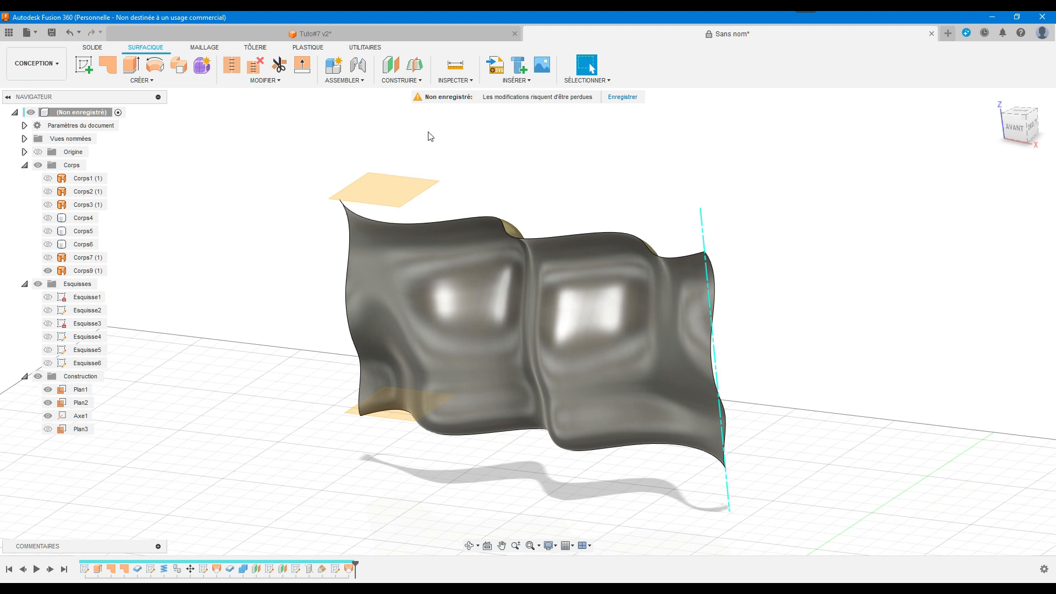
{"action": "left_click", "coordinate": [391, 65]}
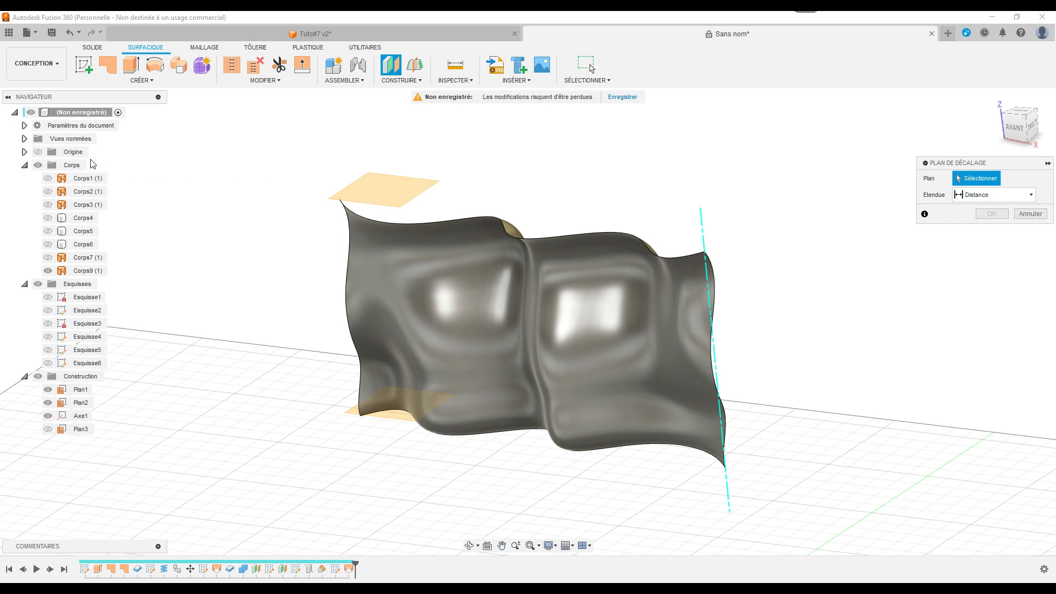
{"action": "left_click", "coordinate": [24, 152]}
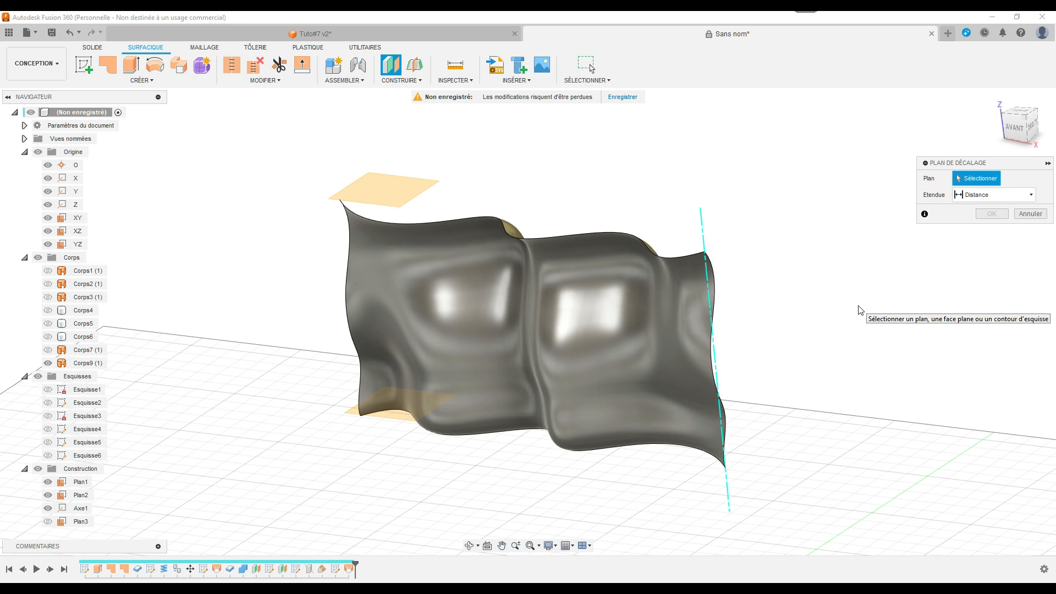
{"action": "scroll", "coordinate": [860, 309], "scroll_direction": "down", "scroll_amount": 5}
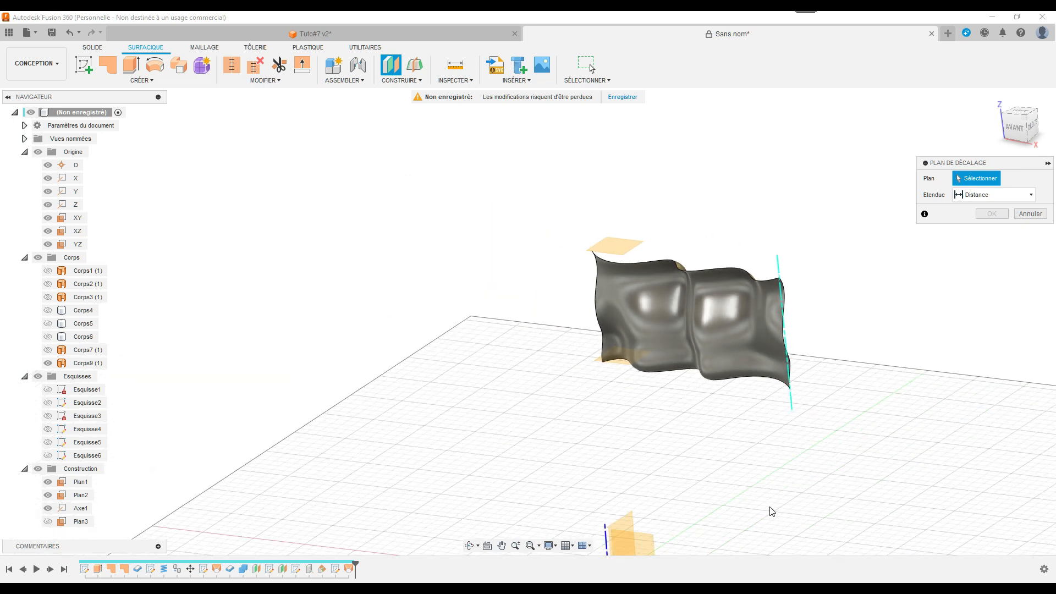
{"action": "middle_click_drag", "start_coordinate": [770, 511], "coordinate": [702, 406]}
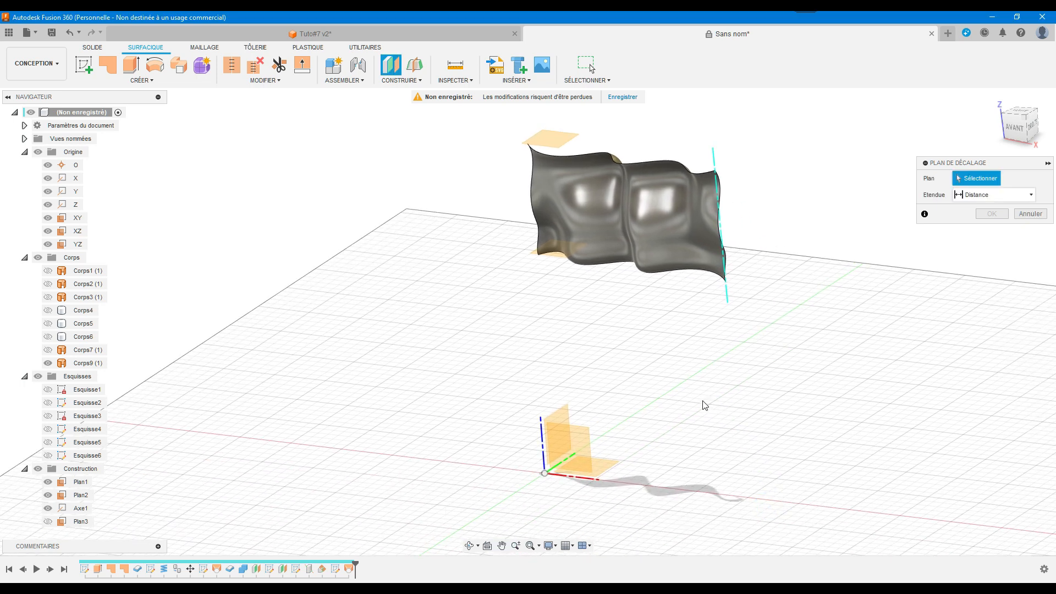
{"action": "left_click", "coordinate": [569, 439]}
{"action": "mouse_move", "coordinate": [1017, 126]}
{"action": "left_mouse_down"}
{"action": "mouse_move", "coordinate": [967, 121]}
{"action": "mouse_move", "coordinate": [1015, 129]}
{"action": "left_mouse_up"}
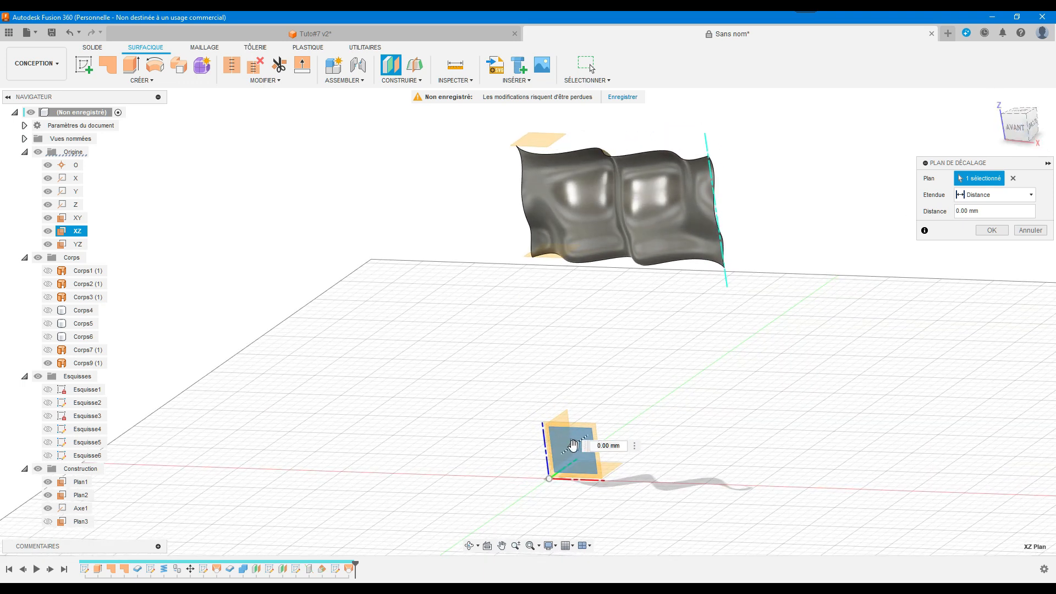
{"action": "left_click_drag", "start_coordinate": [573, 445], "coordinate": [547, 462]}
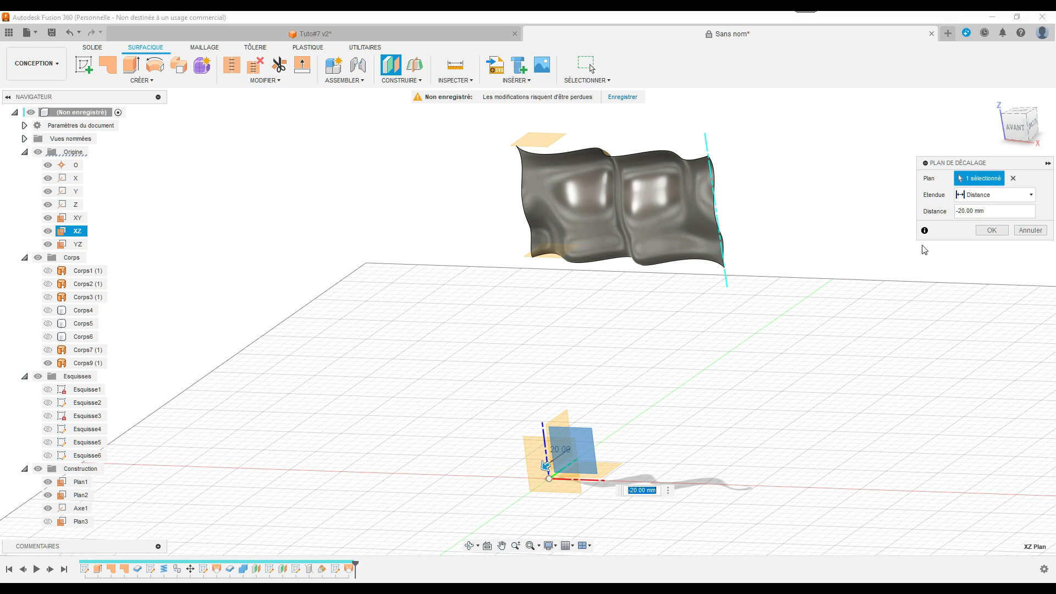
{"action": "left_click", "coordinate": [991, 231]}
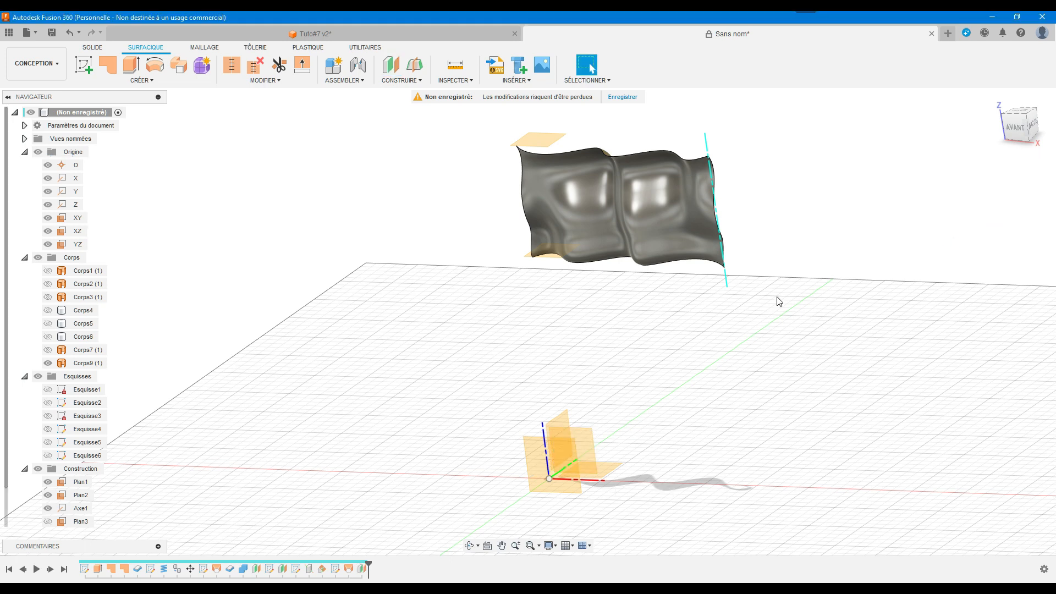
{"action": "left_click", "coordinate": [84, 66]}
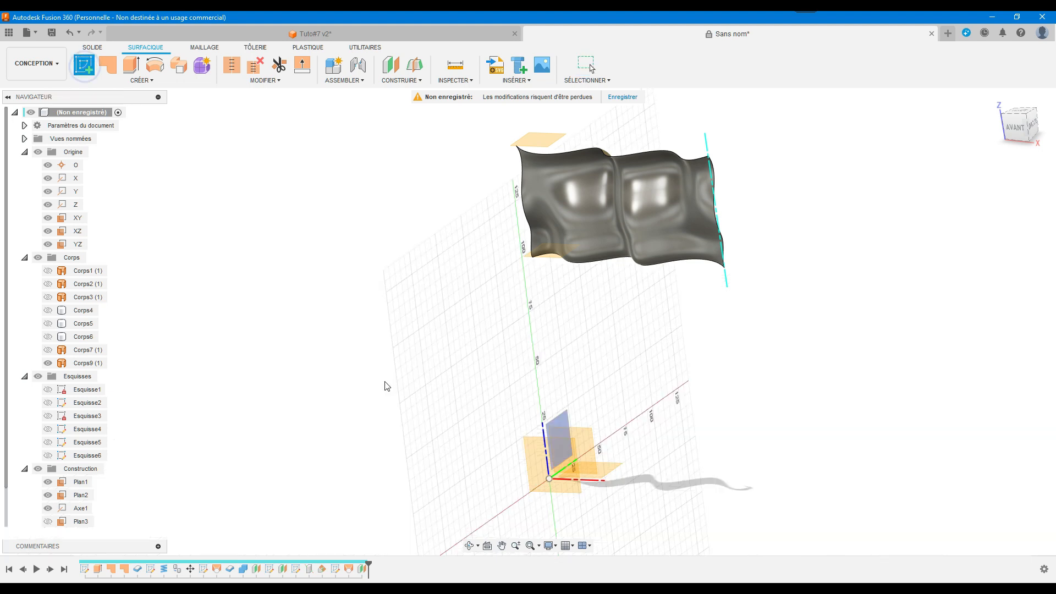
{"action": "left_click", "coordinate": [545, 483]}
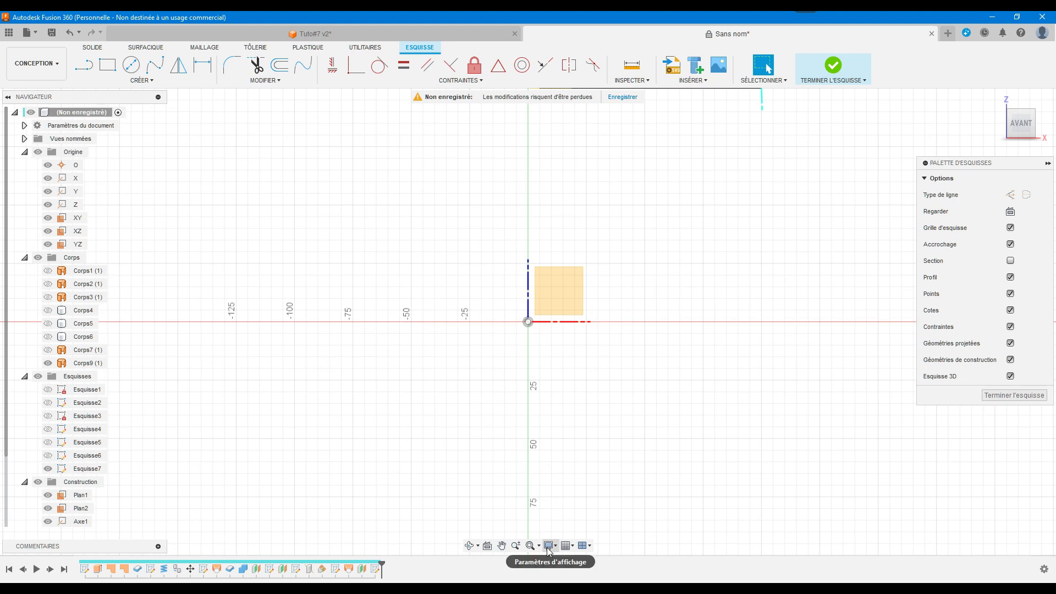
{"action": "left_click", "coordinate": [530, 547]}
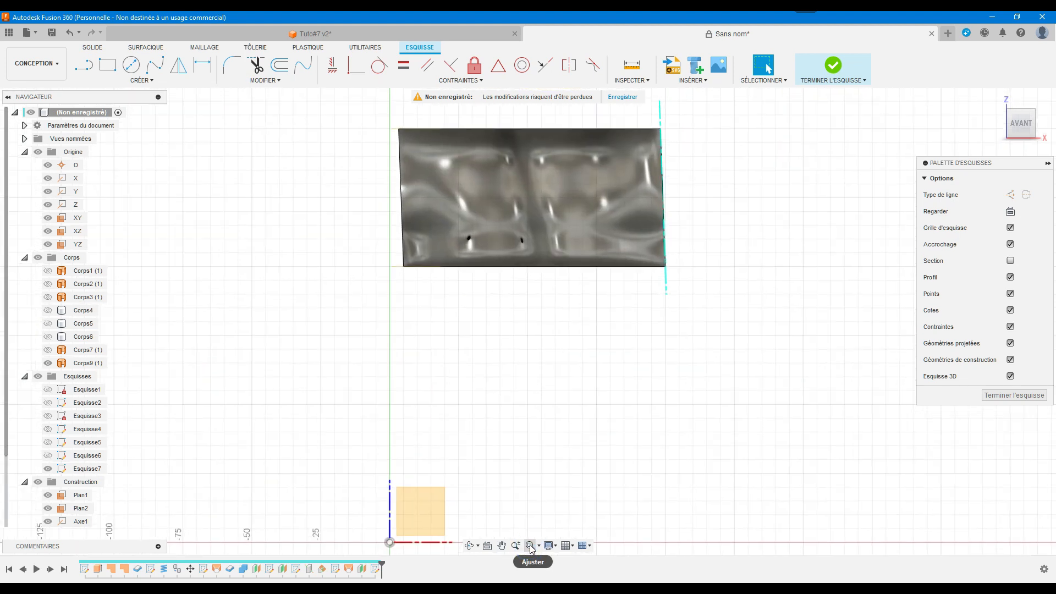
{"action": "middle_click_drag", "start_coordinate": [613, 332], "coordinate": [584, 433]}
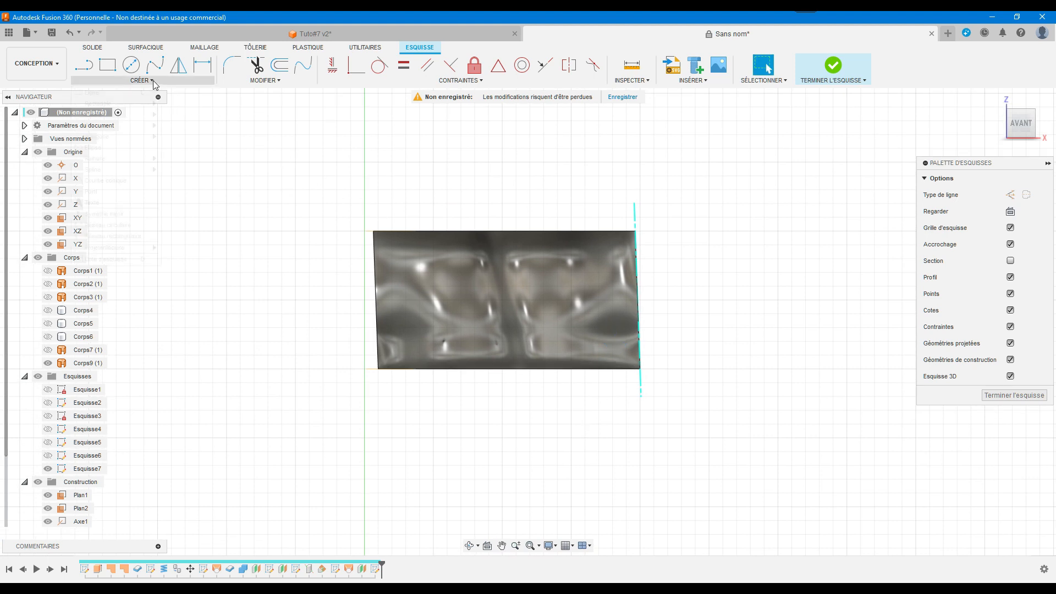
{"action": "left_click", "coordinate": [141, 81]}
{"action": "left_click", "coordinate": [112, 204]}
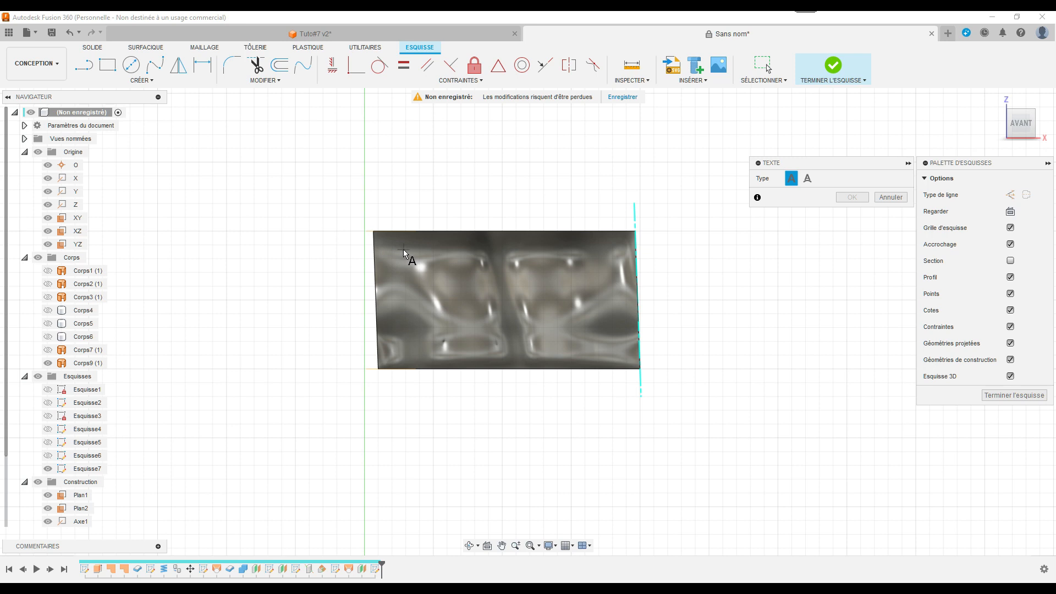
{"action": "left_click", "coordinate": [406, 244]}
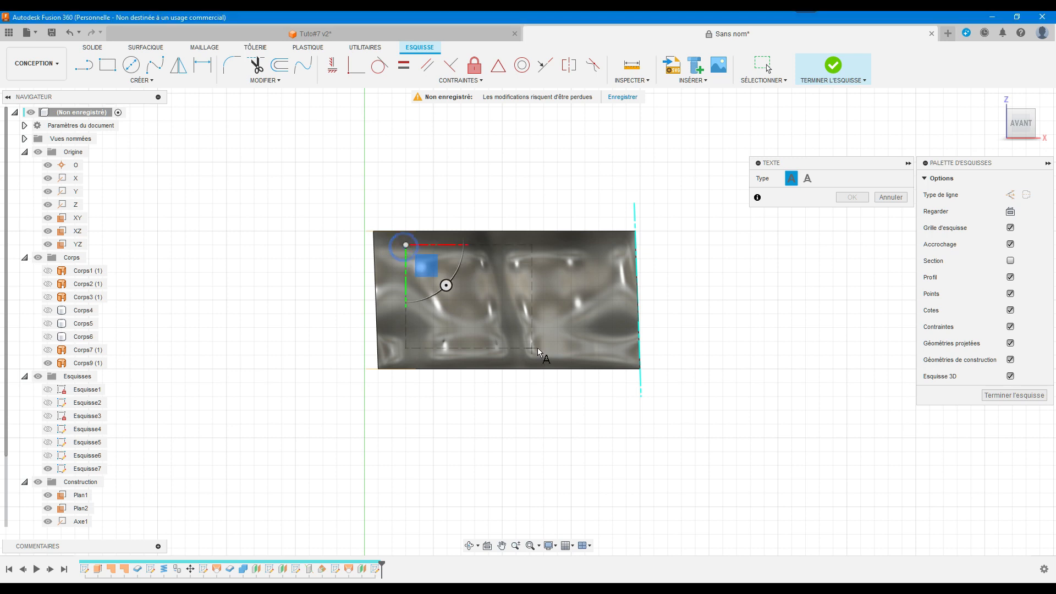
{"action": "left_click", "coordinate": [613, 356]}
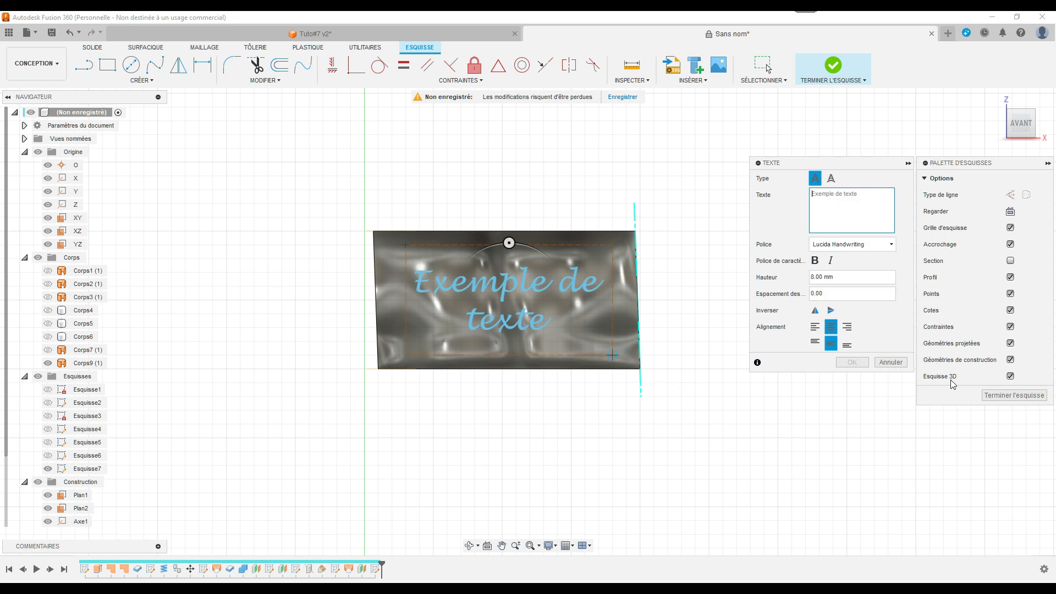
{"action": "left_click", "coordinate": [394, 261]}
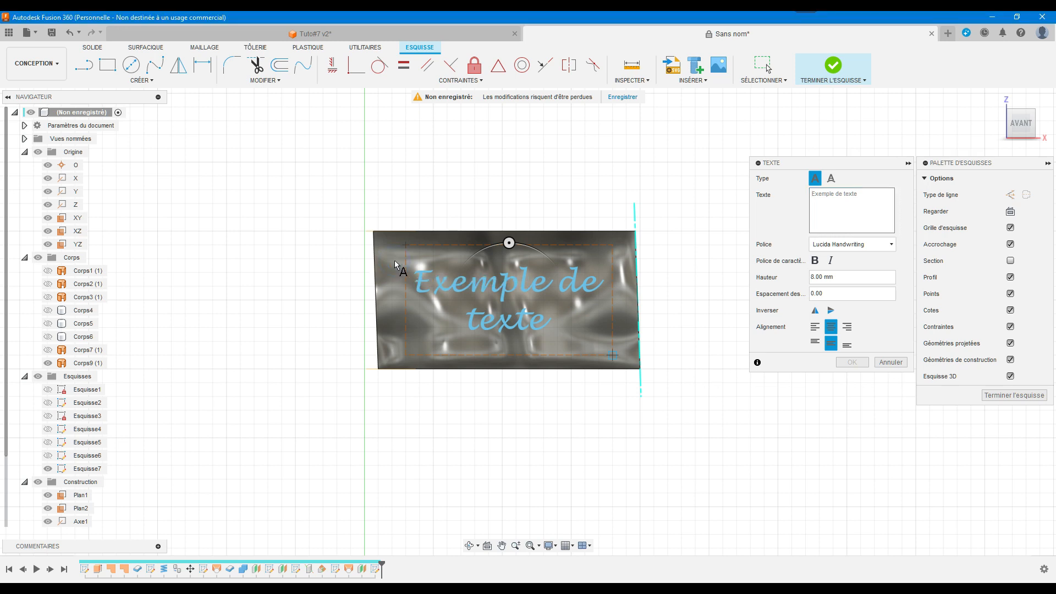
{"action": "key", "text": "Escape"}
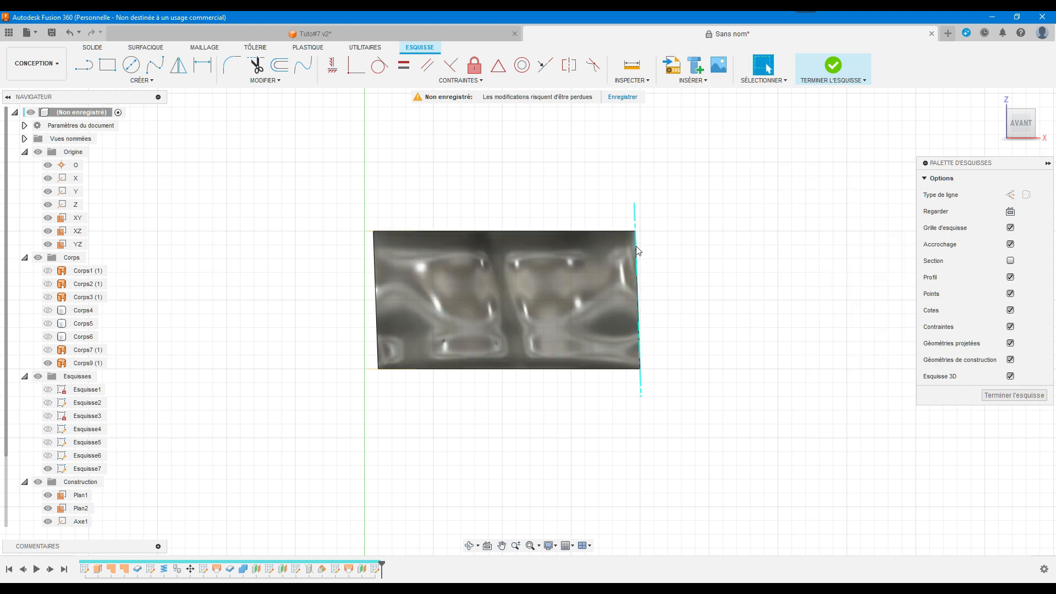
- Add the sketch text LIGHTMAKER in 8 mm Lucida Handwriting, framed across most of the flag, and finish the sketch
{"action": "left_click", "coordinate": [154, 81]}
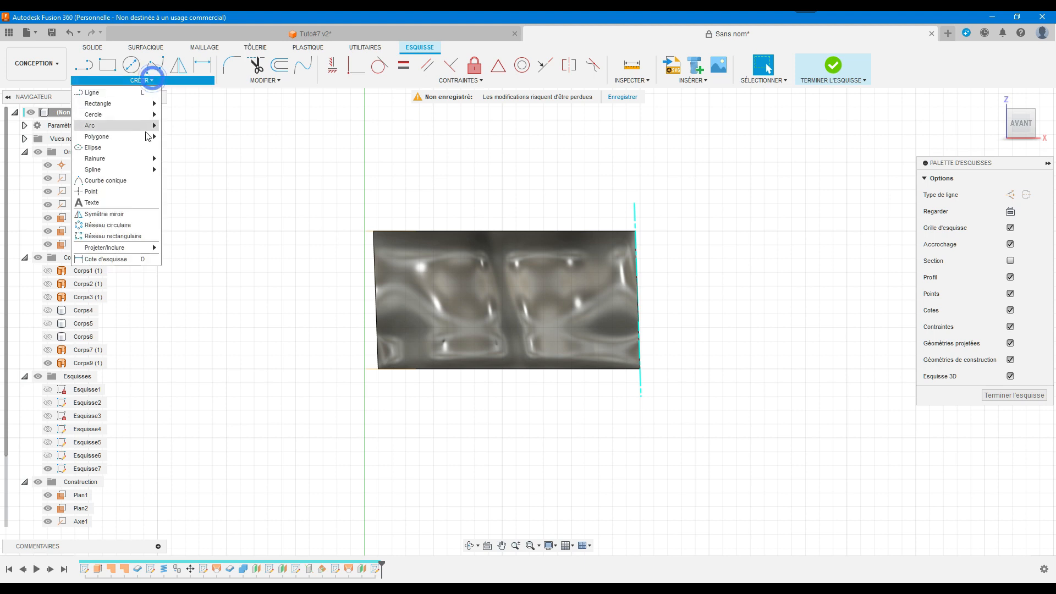
{"action": "left_click", "coordinate": [131, 207]}
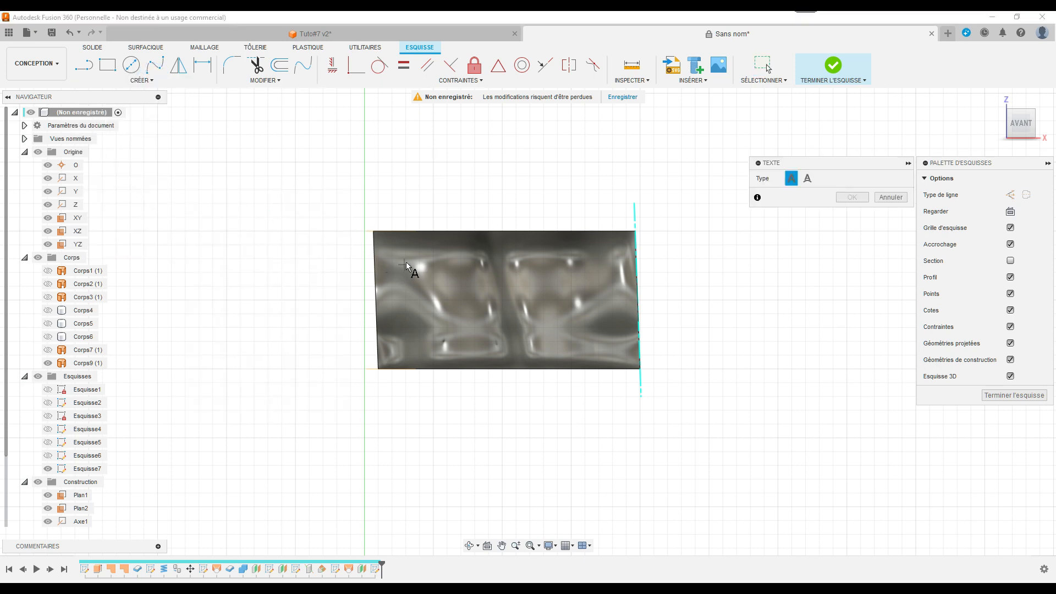
{"action": "left_click", "coordinate": [407, 261]}
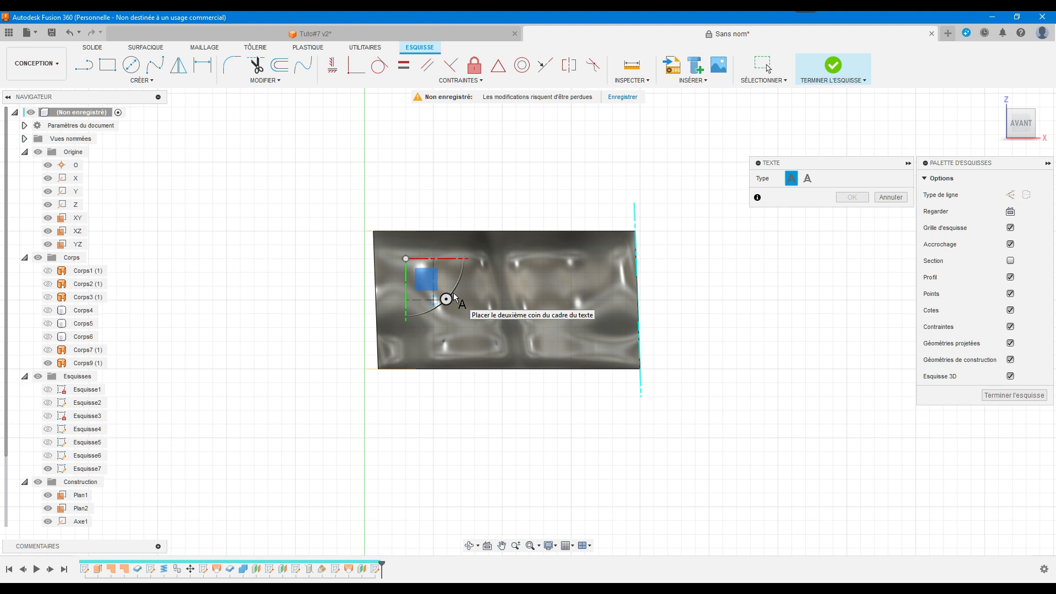
{"action": "left_click", "coordinate": [615, 354]}
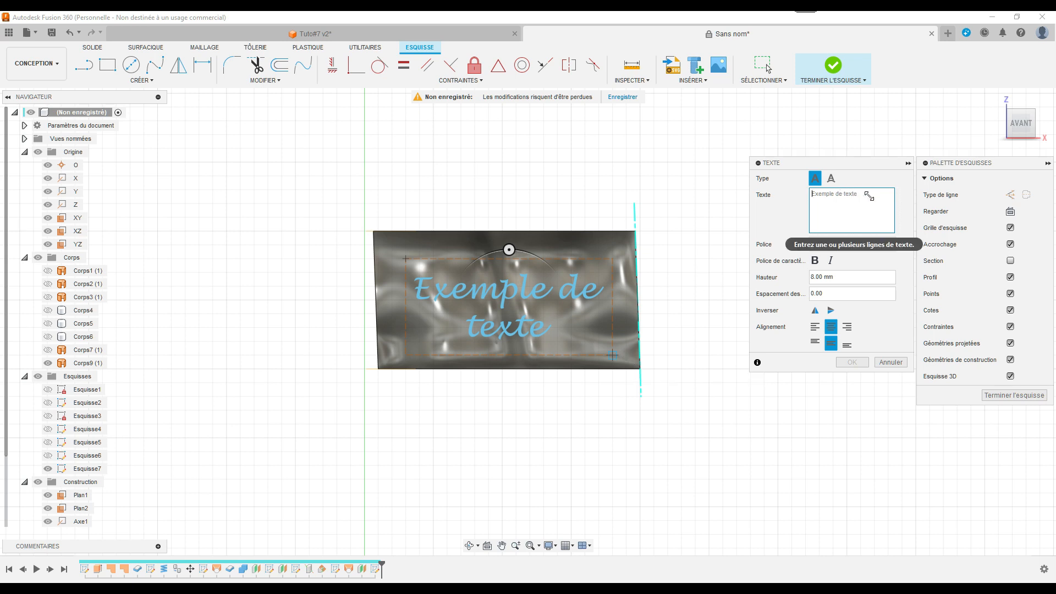
{"action": "left_click", "coordinate": [868, 199]}
{"action": "type", "text": "LIGHTMA"}
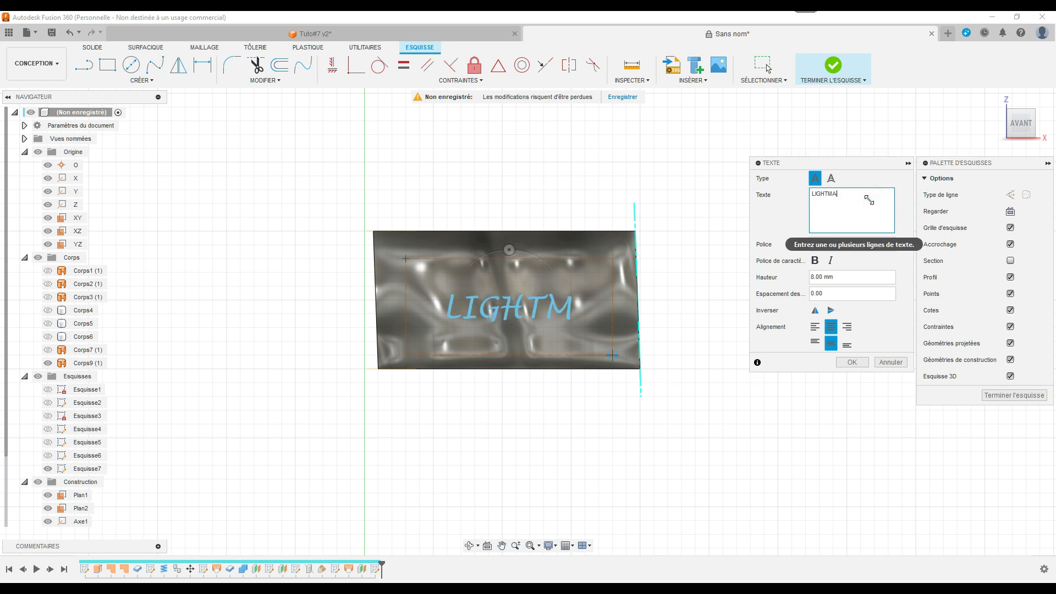
{"action": "type", "text": "KER"}
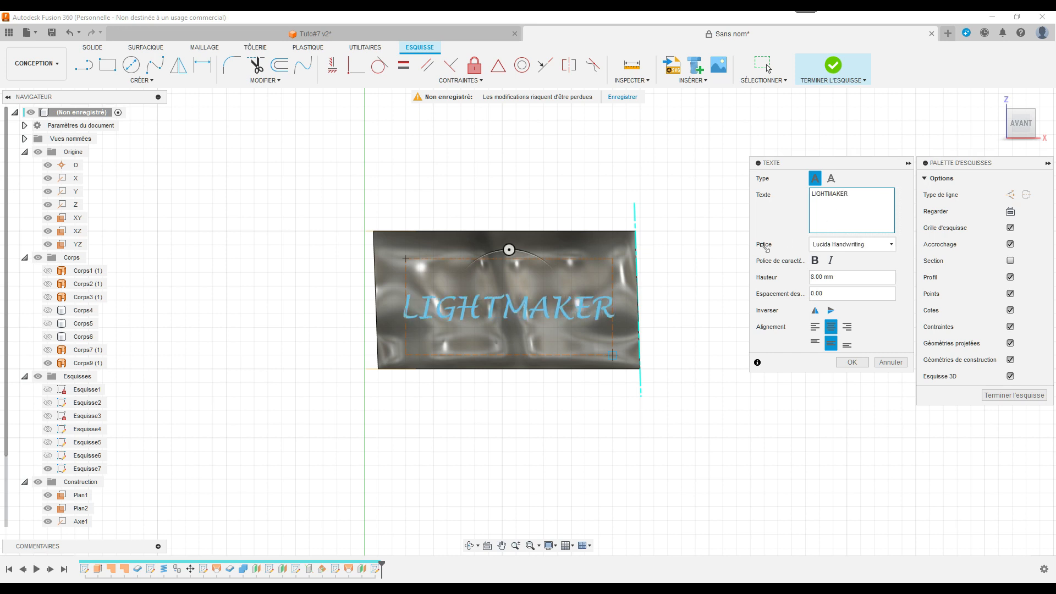
{"action": "left_click", "coordinate": [851, 362]}
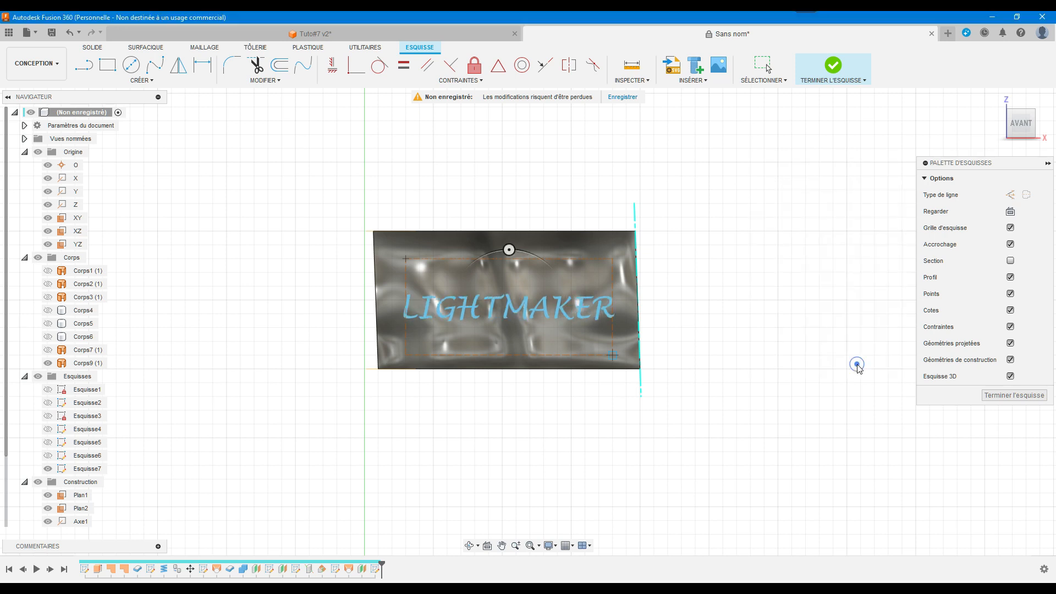
{"action": "left_click", "coordinate": [1006, 396]}
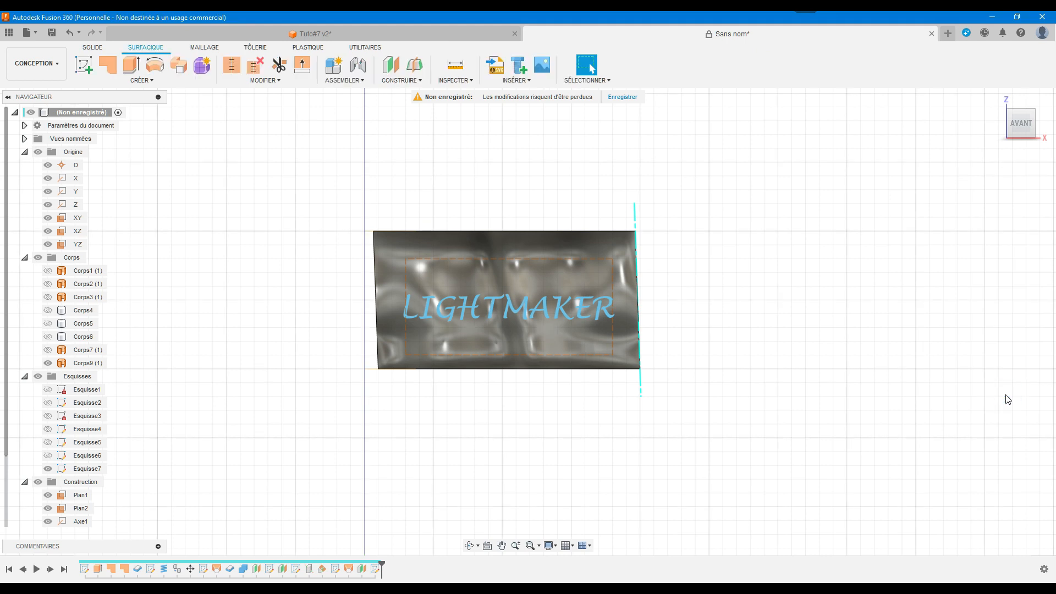
{"action": "left_click_drag", "start_coordinate": [1021, 123], "coordinate": [1022, 125]}
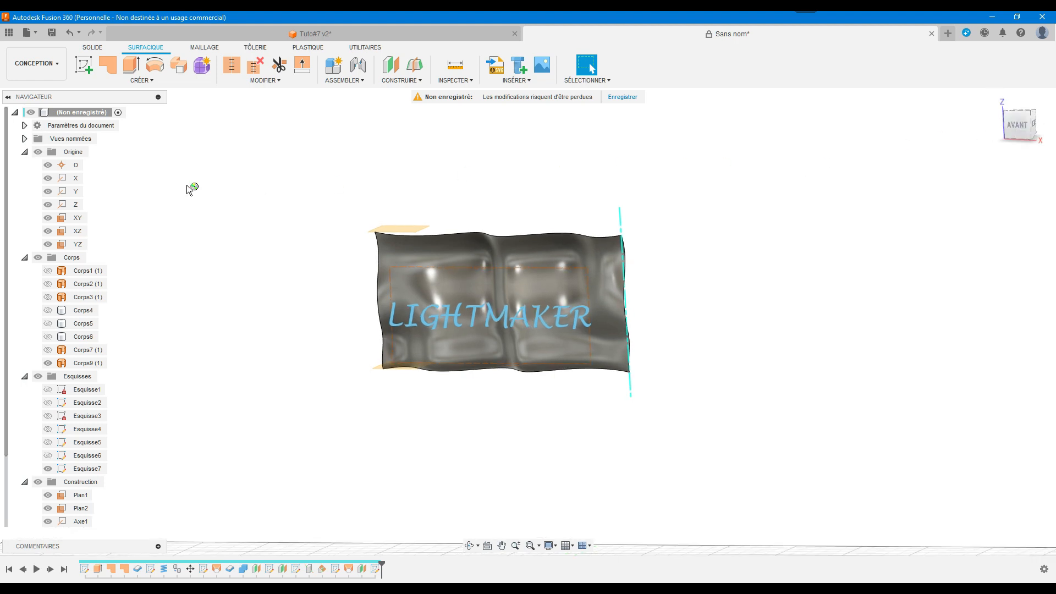
{"action": "left_click", "coordinate": [25, 153]}
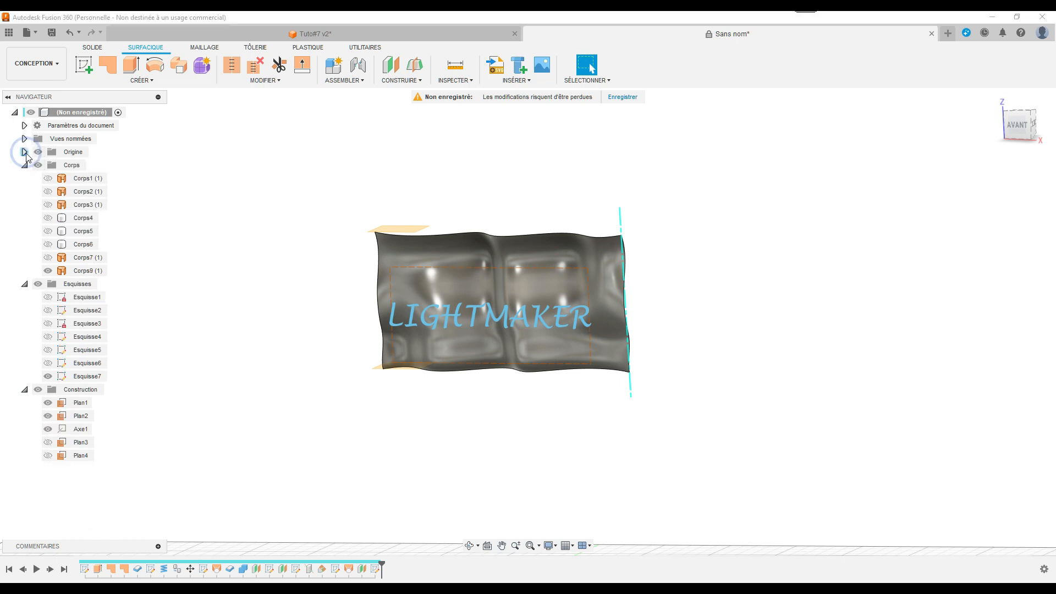
{"action": "left_click", "coordinate": [148, 80]}
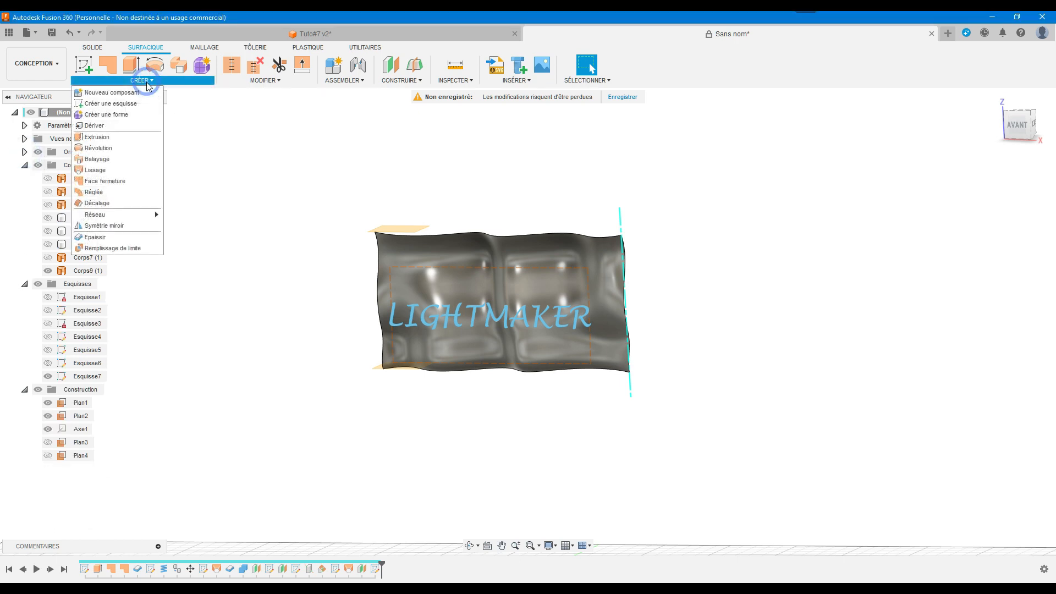
{"action": "left_click", "coordinate": [92, 47]}
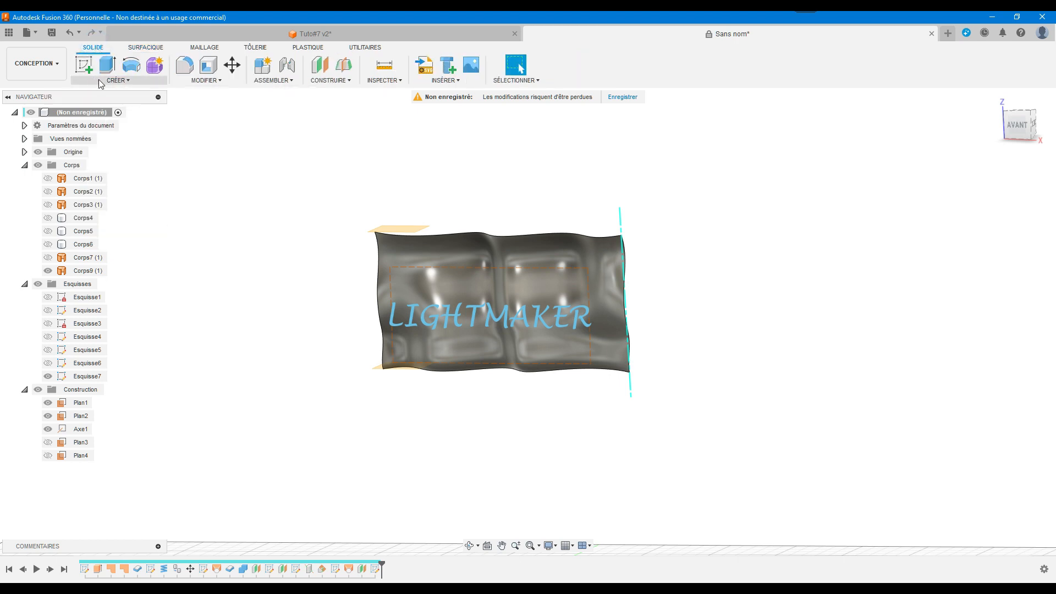
{"action": "left_click", "coordinate": [105, 80]}
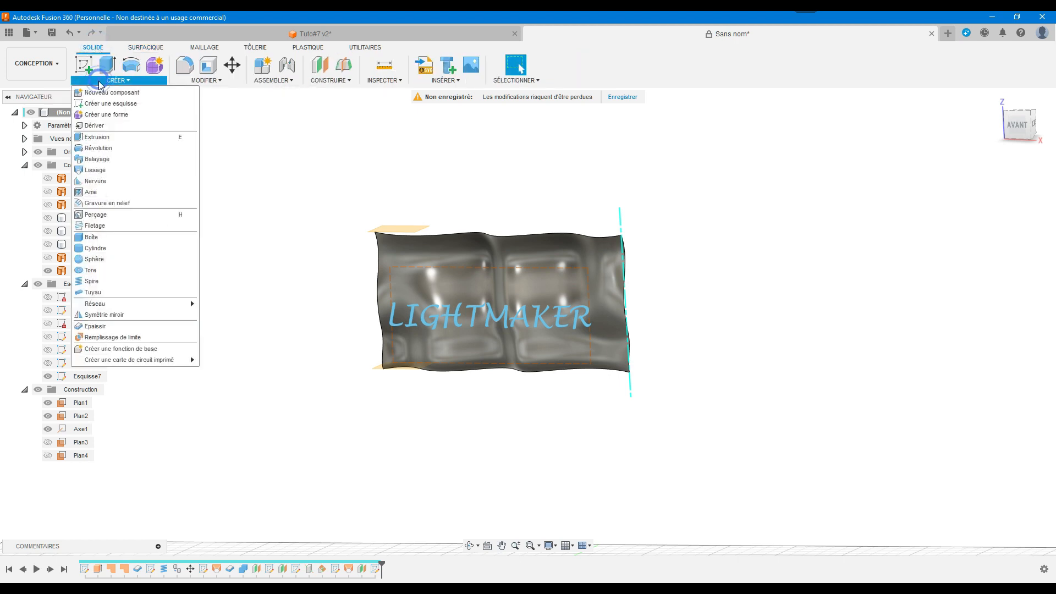
{"action": "left_click", "coordinate": [122, 203]}
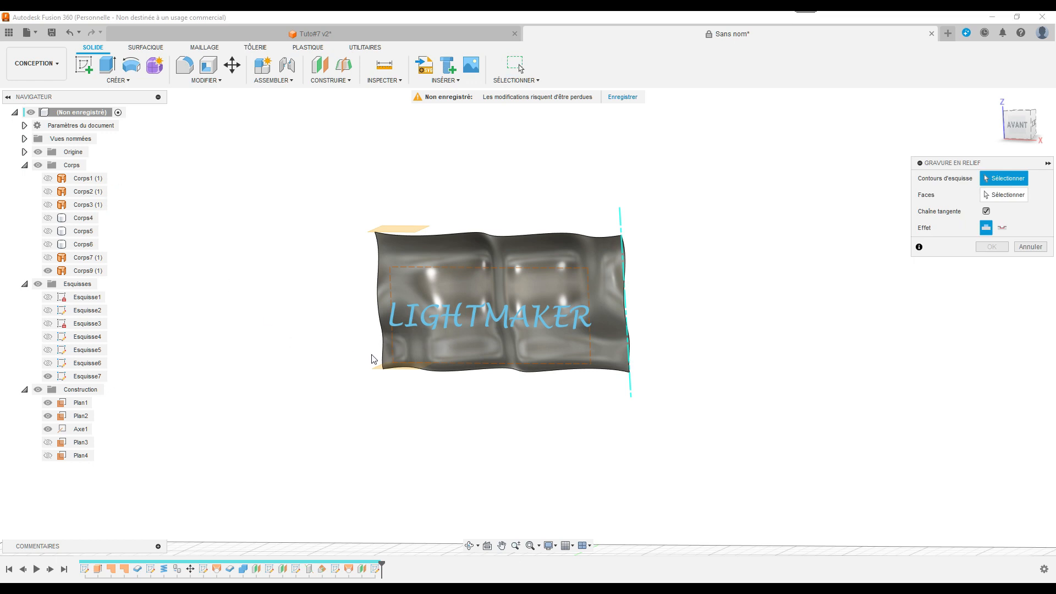
{"action": "left_click", "coordinate": [434, 323]}
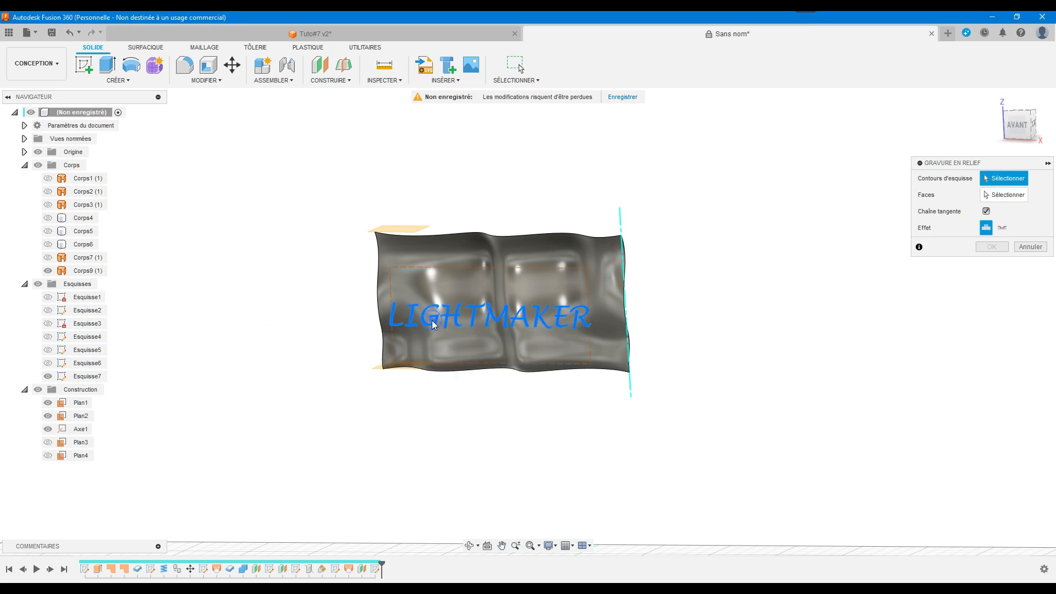
{"action": "left_click", "coordinate": [1003, 194]}
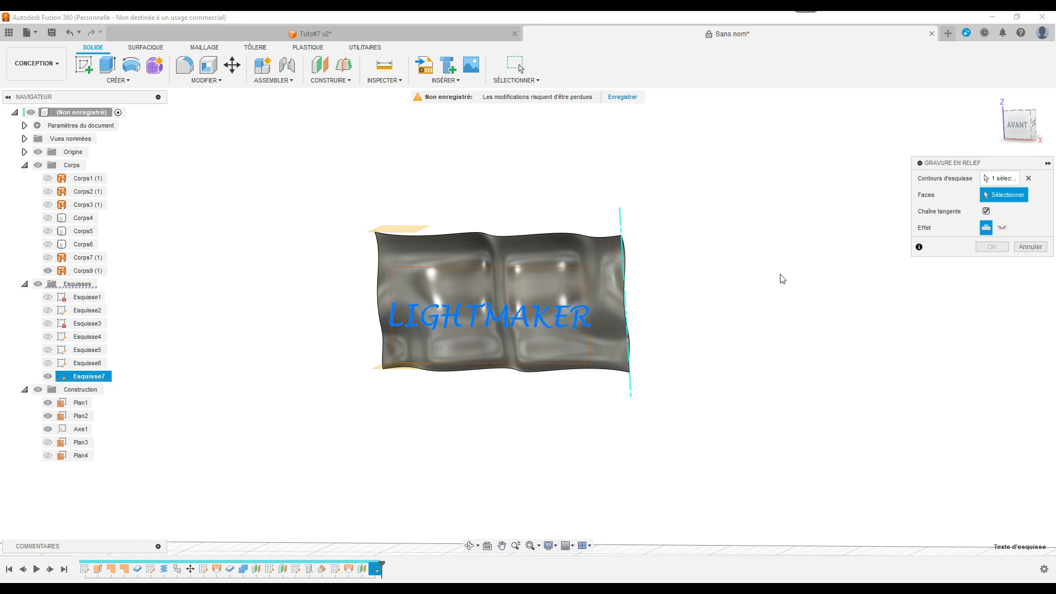
{"action": "left_click", "coordinate": [1030, 247]}
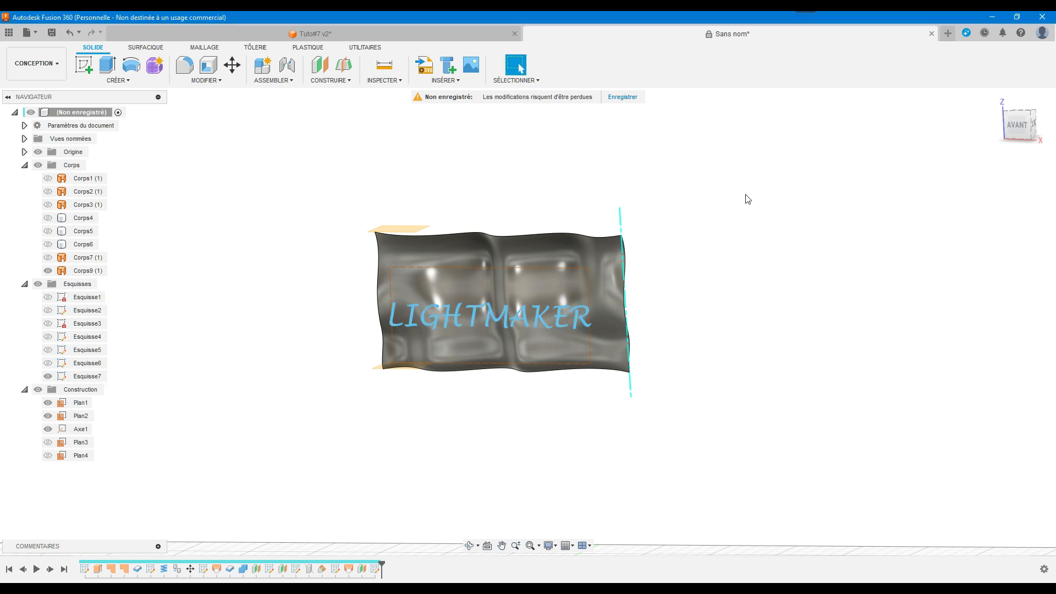
- Thicken the wavy flag surface by 0.2 mm on one side as a new body
{"action": "left_click", "coordinate": [146, 79]}
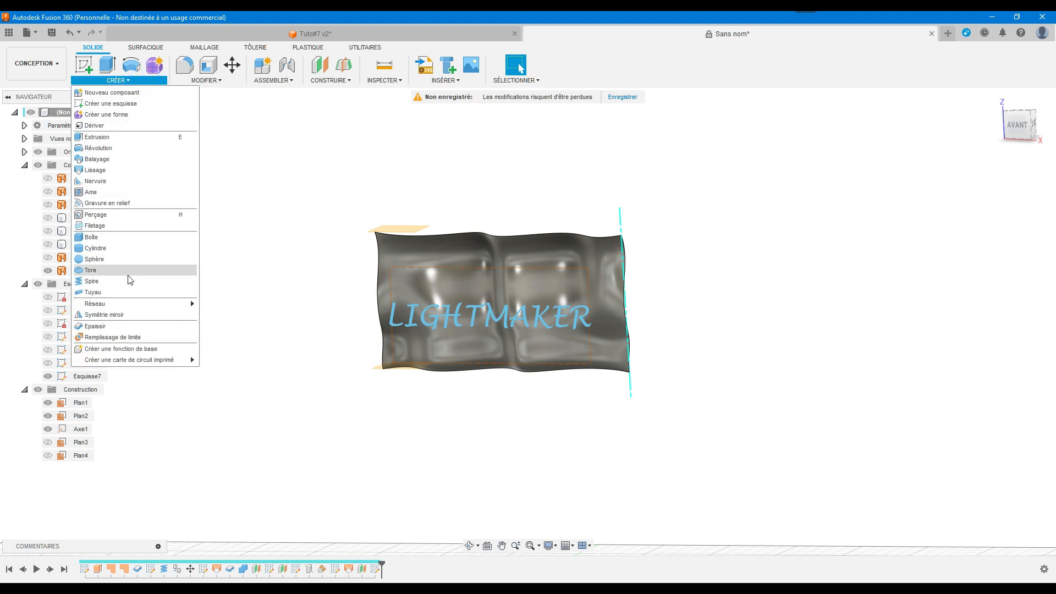
{"action": "left_click", "coordinate": [120, 328]}
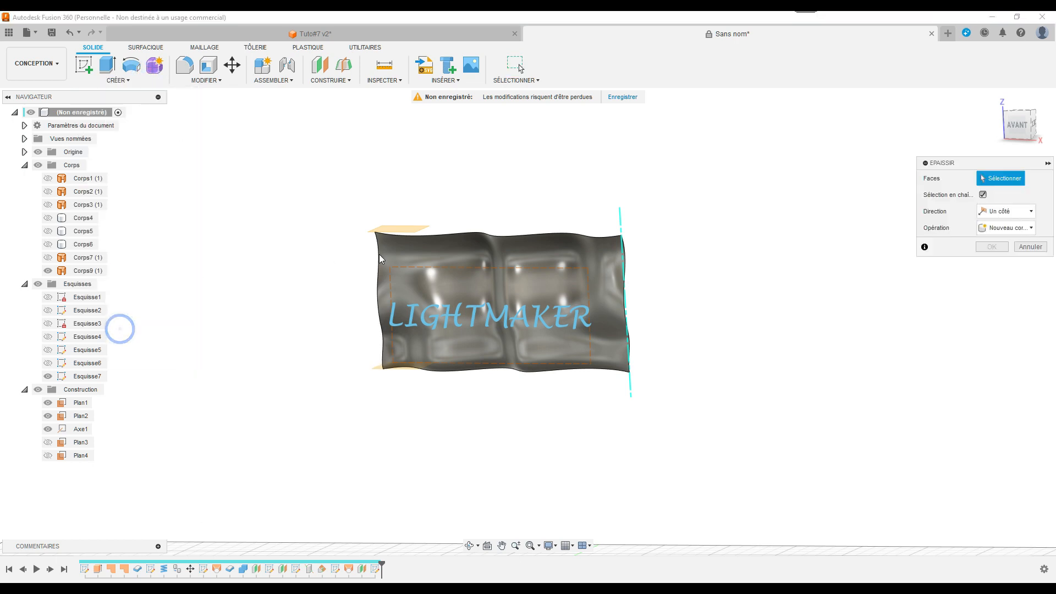
{"action": "left_click", "coordinate": [415, 263]}
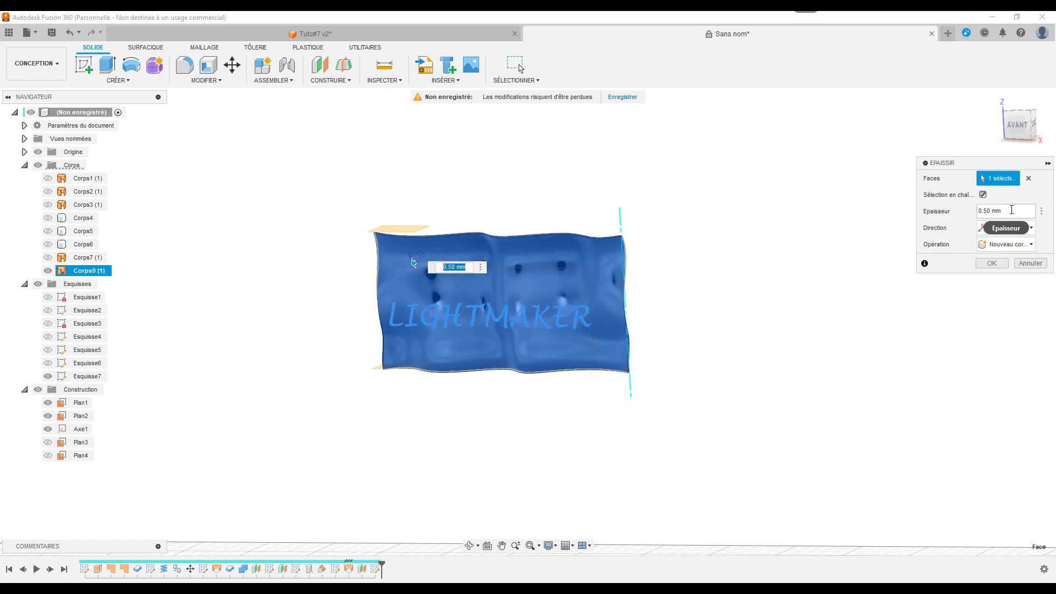
{"action": "left_click", "coordinate": [1000, 212]}
{"action": "type", "text": "0.2"}
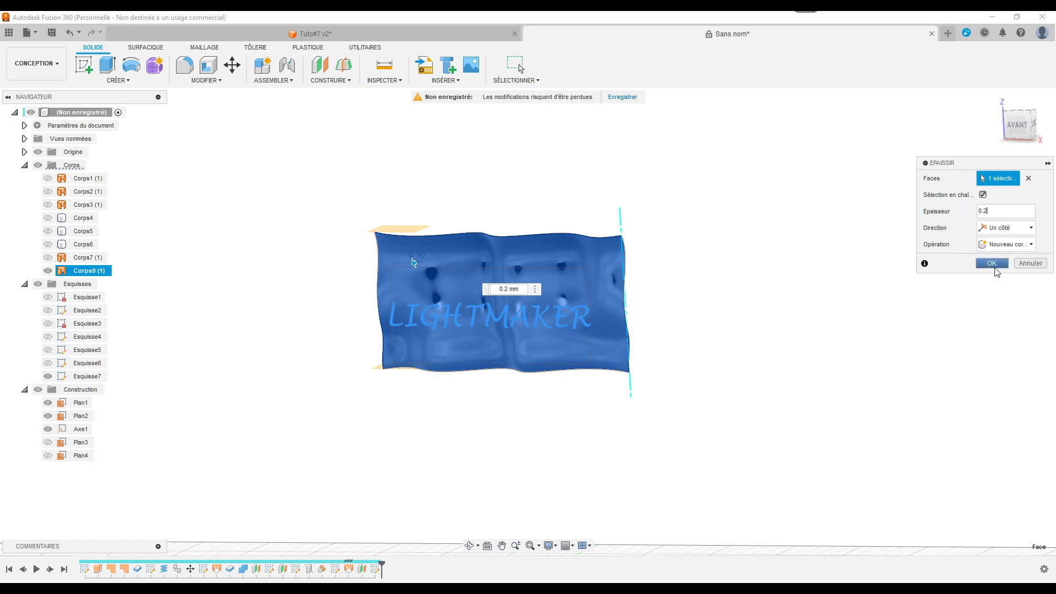
{"action": "left_click", "coordinate": [993, 263]}
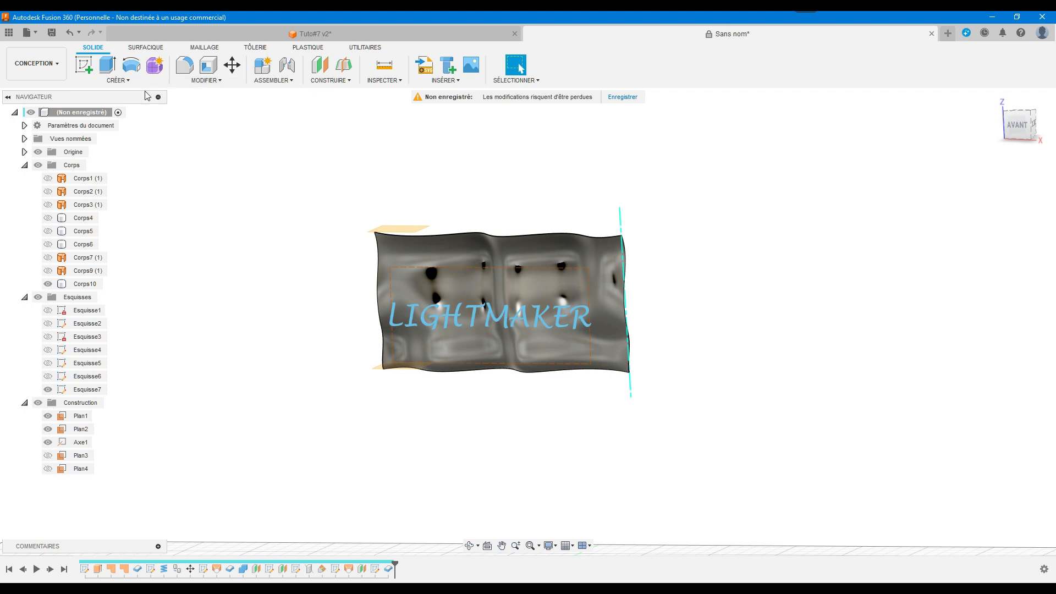
- Emboss the LIGHTMAKER sketch text onto the front face of the thickened flag with a raised depth of 0.10 mm
{"action": "left_click", "coordinate": [123, 83]}
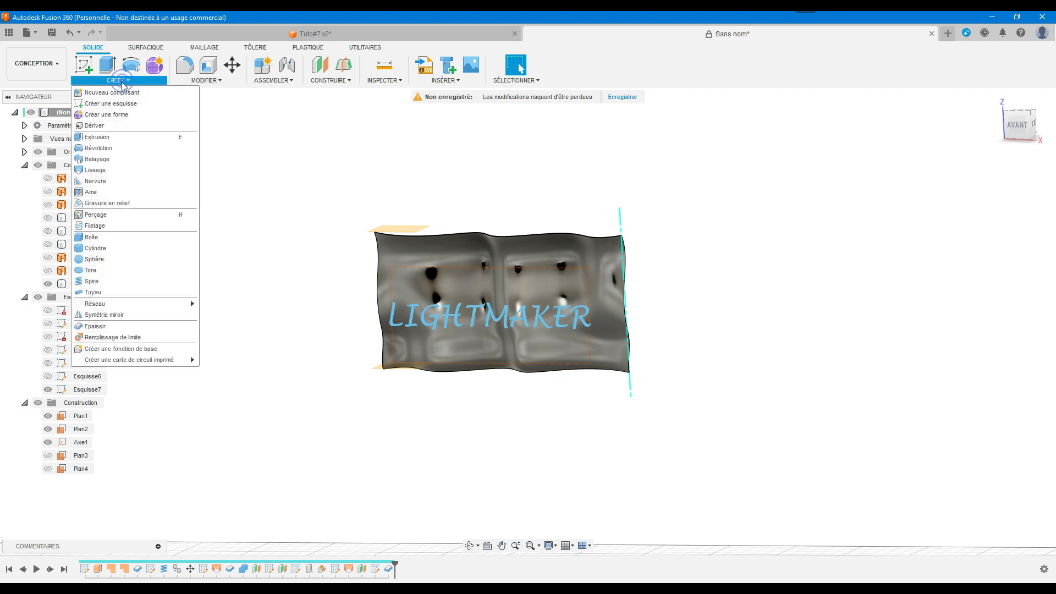
{"action": "left_click", "coordinate": [130, 203]}
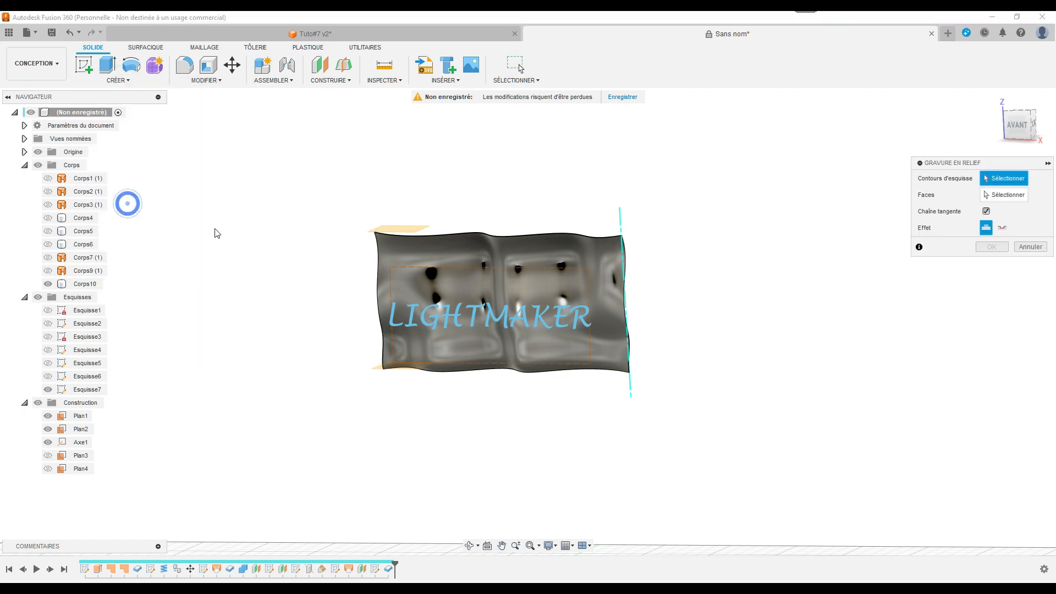
{"action": "left_click", "coordinate": [430, 317]}
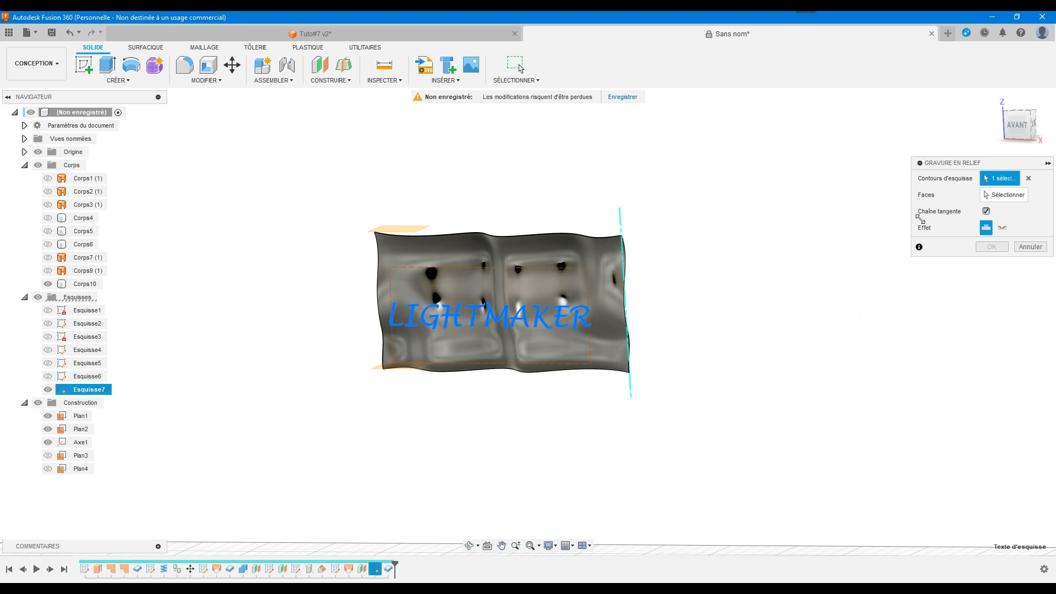
{"action": "left_click", "coordinate": [1002, 196]}
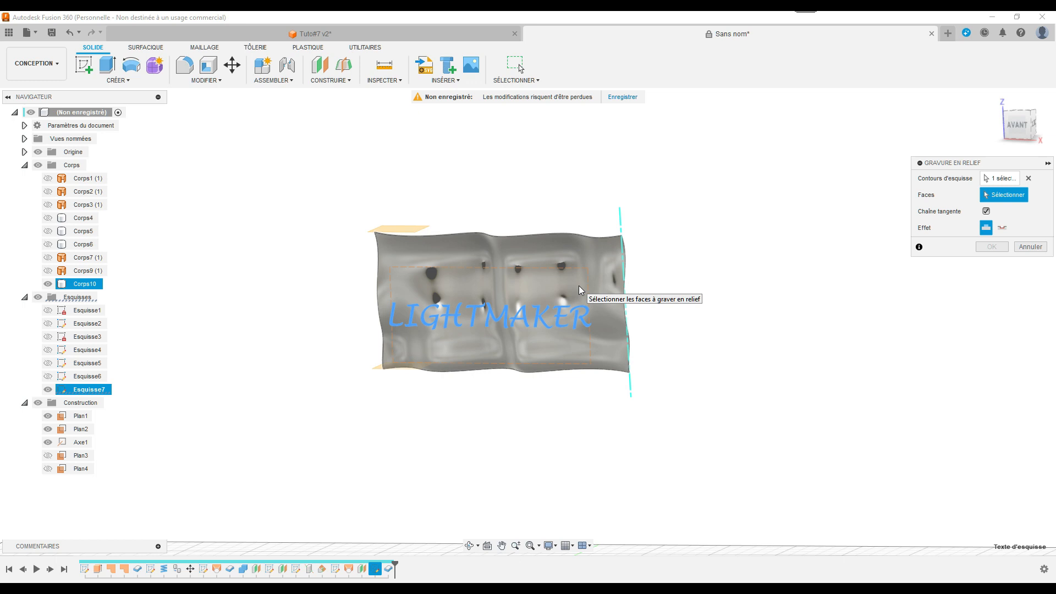
{"action": "left_click", "coordinate": [578, 291]}
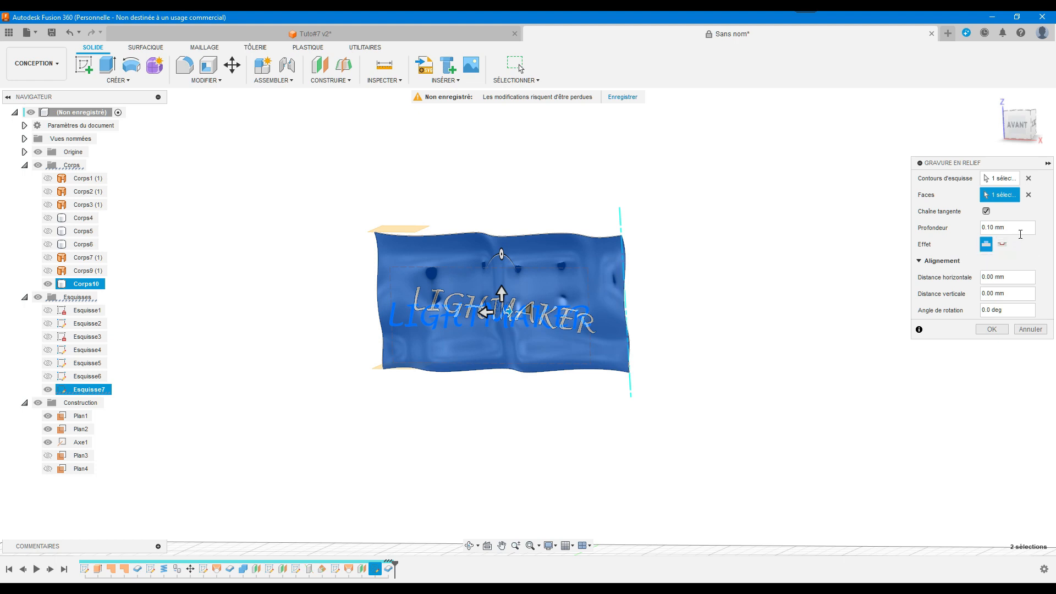
{"action": "left_click", "coordinate": [992, 330]}
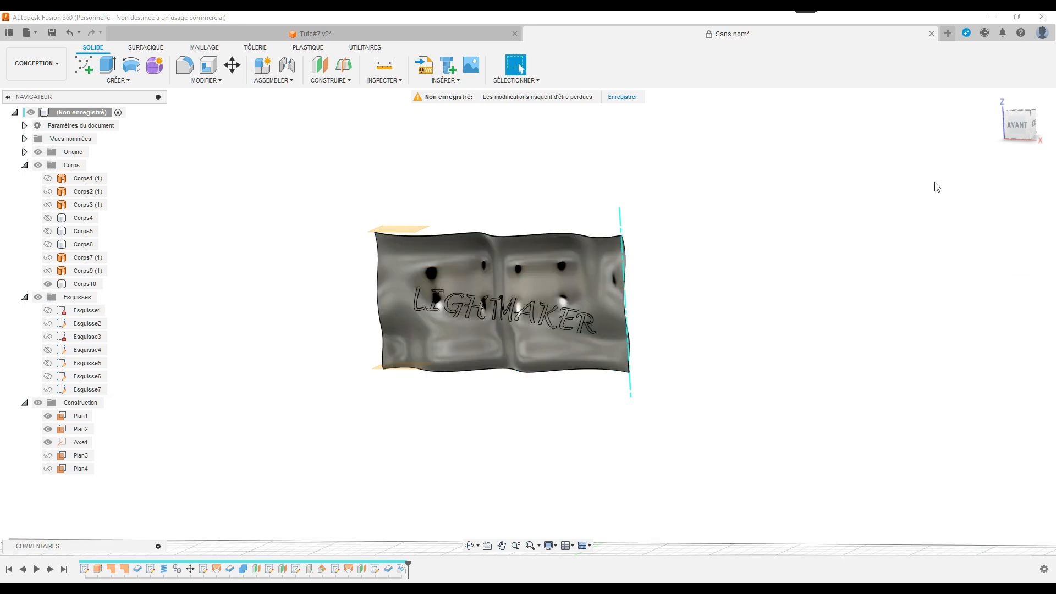
- Make the pole body Corps4 visible again alongside the flag
{"action": "left_click", "coordinate": [1024, 127]}
{"action": "mouse_move", "coordinate": [1023, 123]}
{"action": "left_mouse_down"}
{"action": "mouse_move", "coordinate": [1007, 114]}
{"action": "mouse_move", "coordinate": [1024, 123]}
{"action": "mouse_move", "coordinate": [1020, 115]}
{"action": "mouse_move", "coordinate": [1020, 130]}
{"action": "mouse_move", "coordinate": [1022, 118]}
{"action": "mouse_move", "coordinate": [1019, 126]}
{"action": "left_mouse_up"}
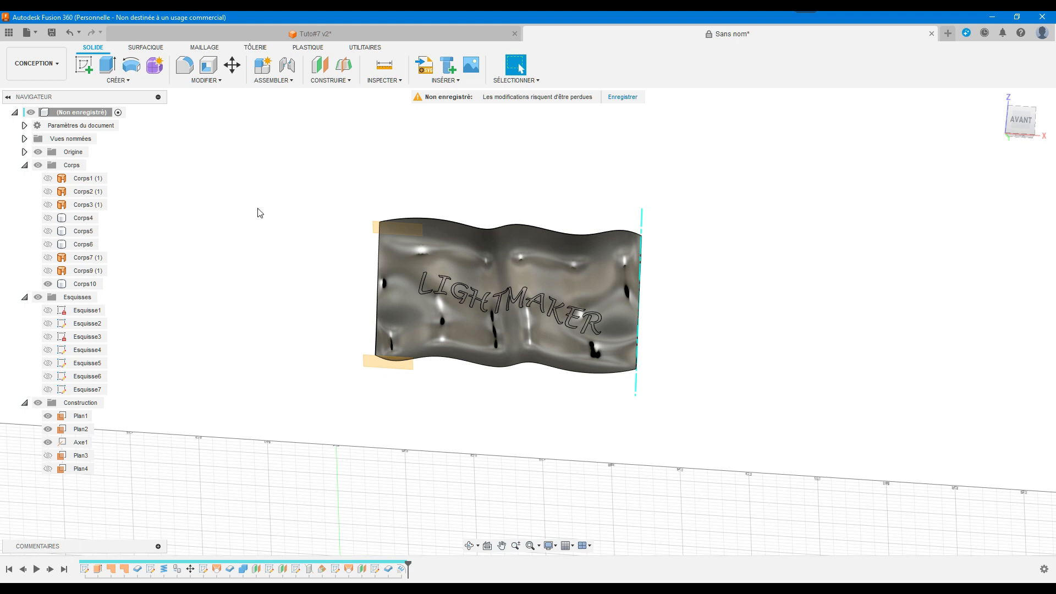
{"action": "left_click", "coordinate": [83, 244]}
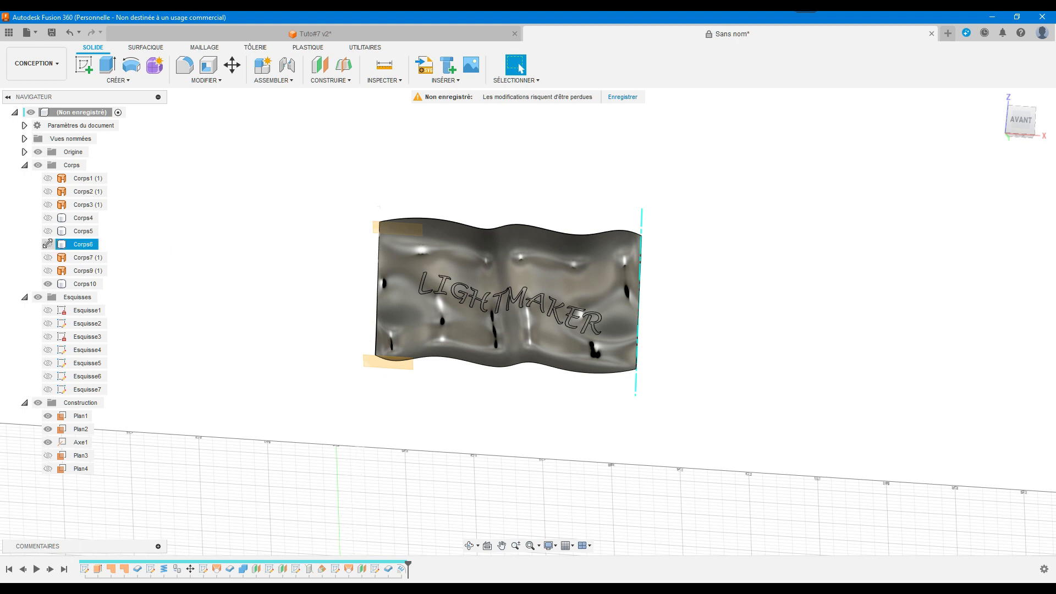
{"action": "left_click", "coordinate": [47, 243]}
{"action": "left_click", "coordinate": [47, 243]}
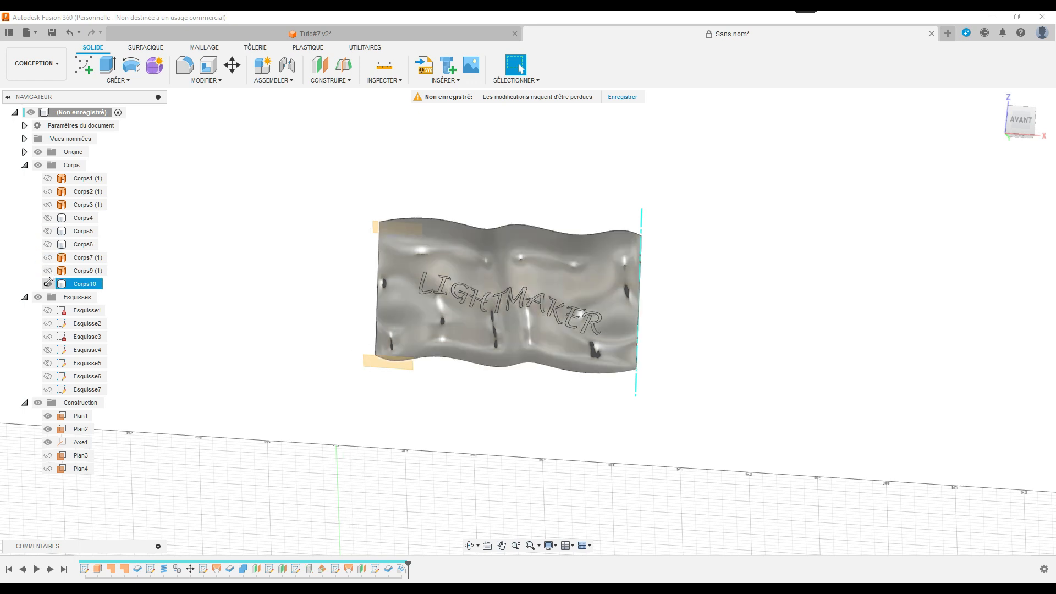
{"action": "left_click", "coordinate": [48, 217]}
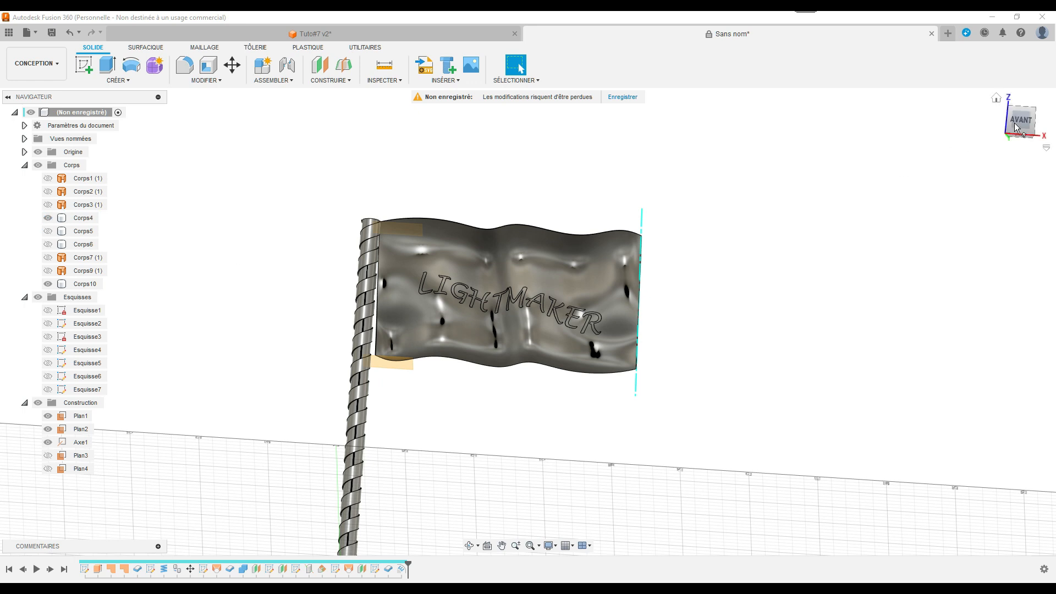
{"action": "left_click", "coordinate": [998, 101]}
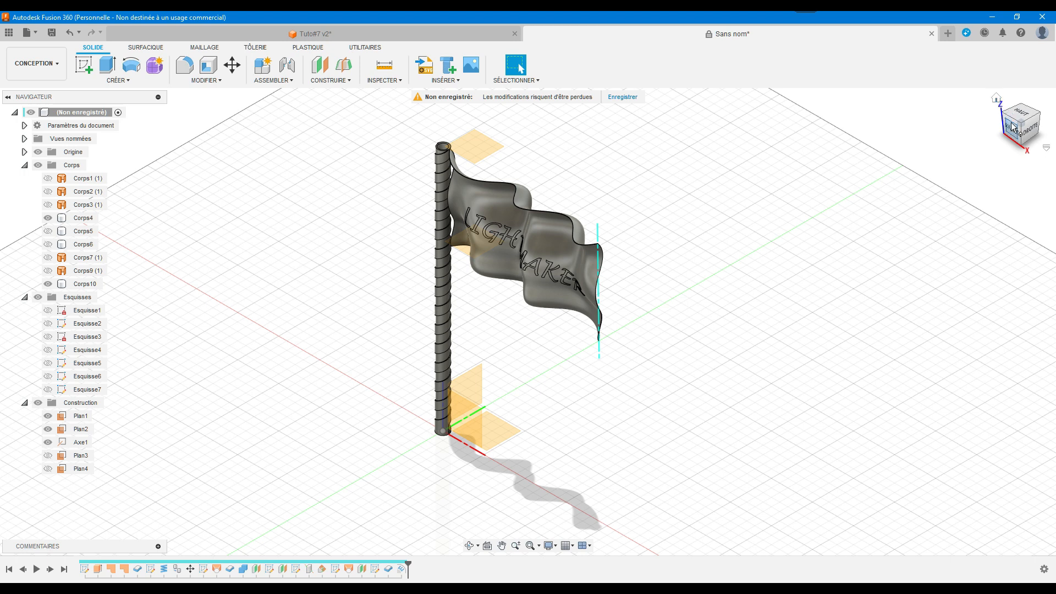
{"action": "left_click_drag", "start_coordinate": [1012, 119], "coordinate": [1028, 116]}
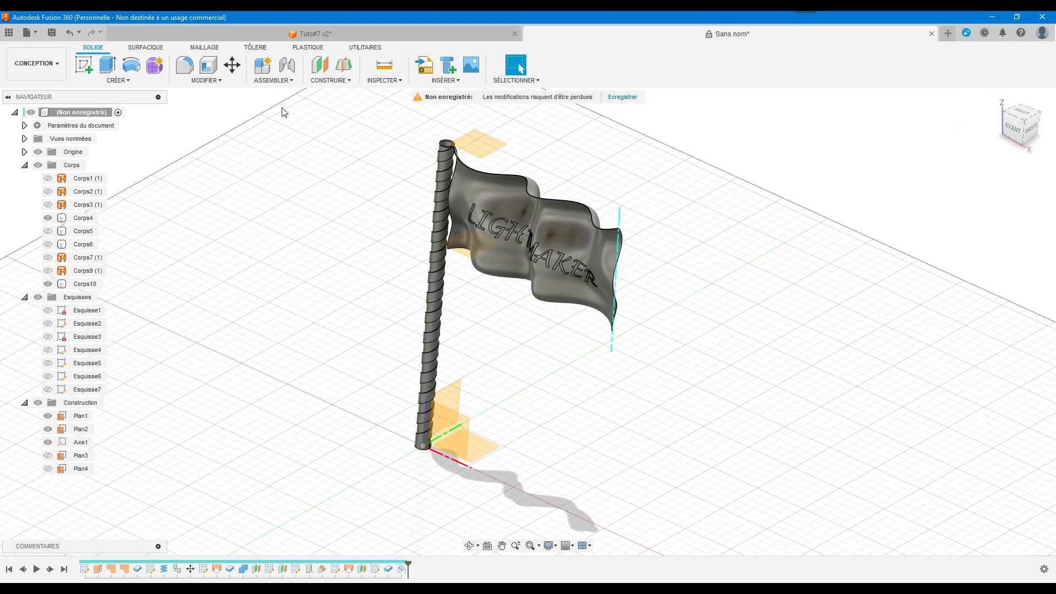
- Apply appearances to individual faces of the pole: Chêne on its outer face and Noyer on the helical groove
{"action": "left_click", "coordinate": [207, 81]}
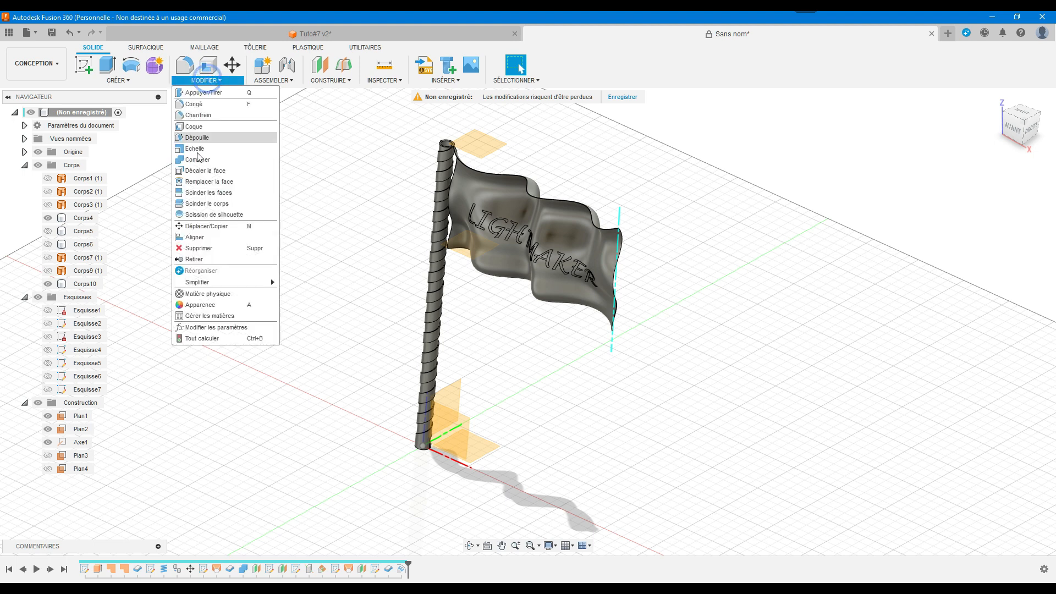
{"action": "left_click", "coordinate": [207, 305]}
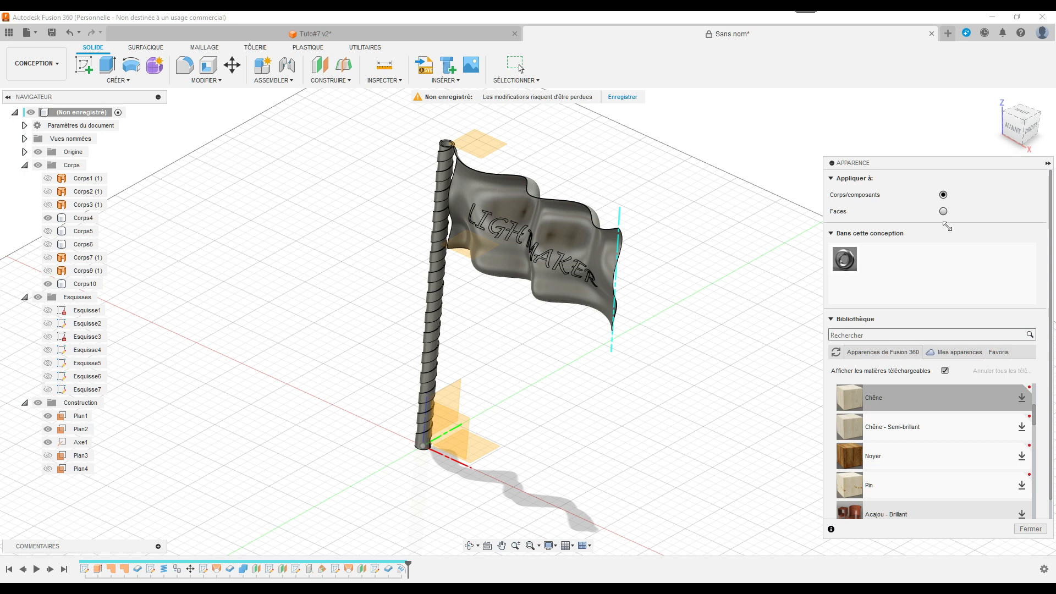
{"action": "left_click", "coordinate": [944, 211]}
{"action": "left_click_drag", "start_coordinate": [852, 397], "coordinate": [432, 350]}
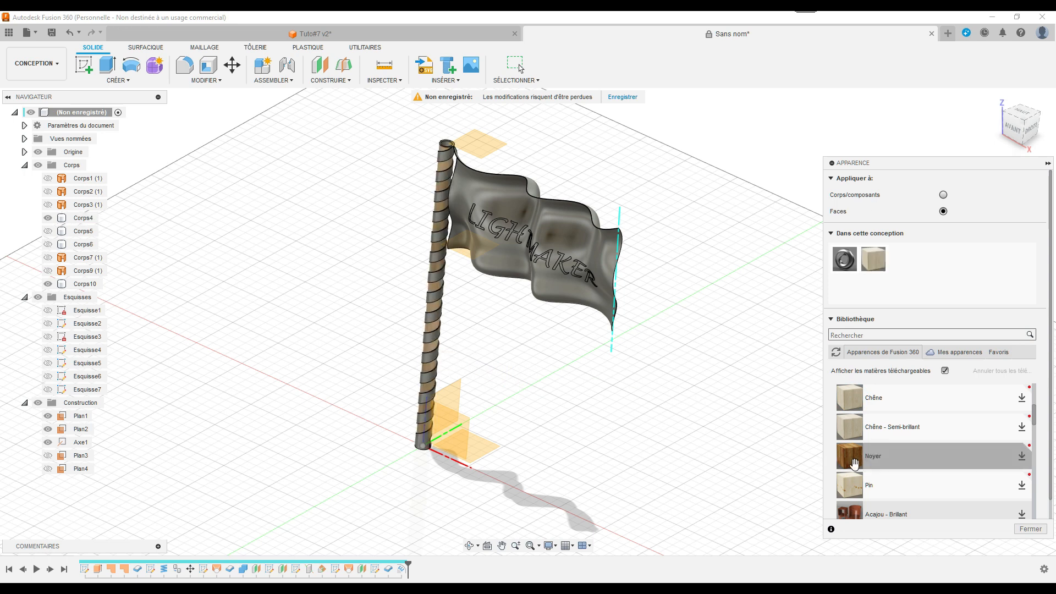
{"action": "left_click_drag", "start_coordinate": [854, 464], "coordinate": [435, 379]}
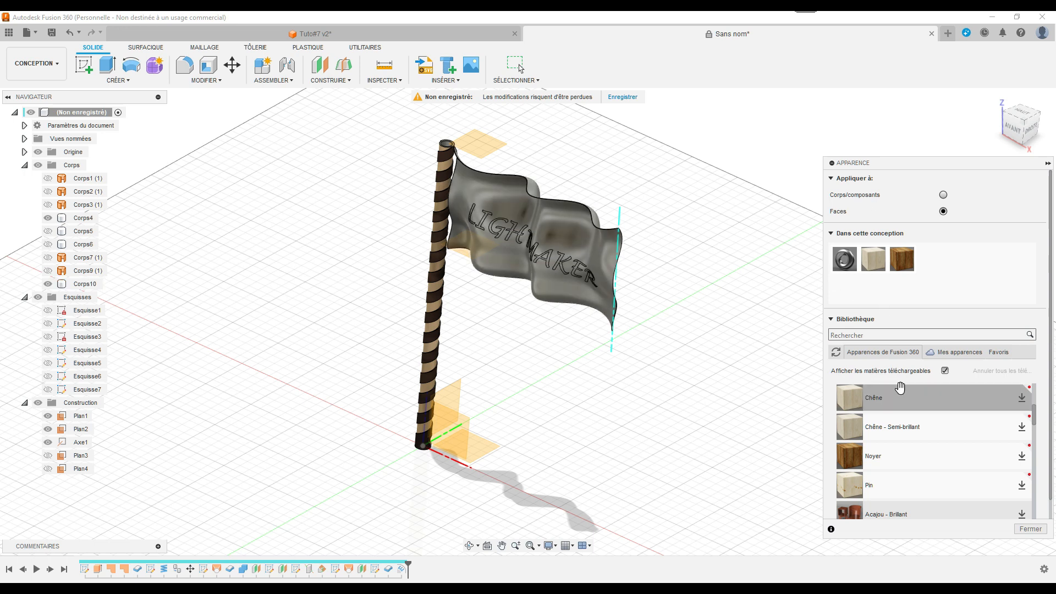
- Apply the Tissu (rouge) fabric appearance to the whole flag body
{"action": "scroll", "coordinate": [898, 384], "scroll_direction": "up", "scroll_amount": 3}
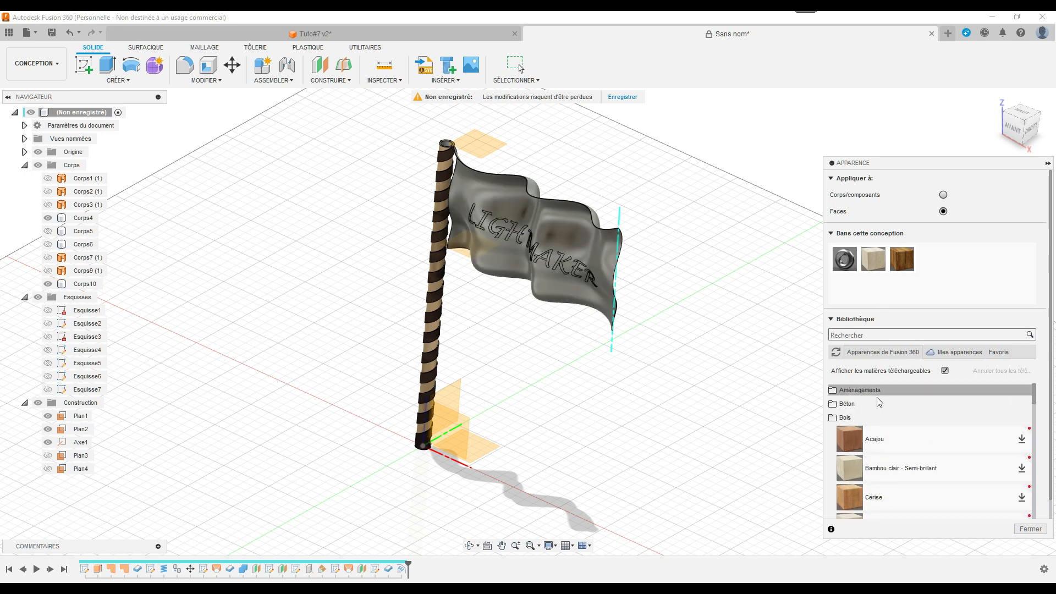
{"action": "left_click", "coordinate": [847, 417]}
{"action": "scroll", "coordinate": [892, 460], "scroll_direction": "down", "scroll_amount": 1}
{"action": "scroll", "coordinate": [892, 460], "scroll_direction": "down", "scroll_amount": 1}
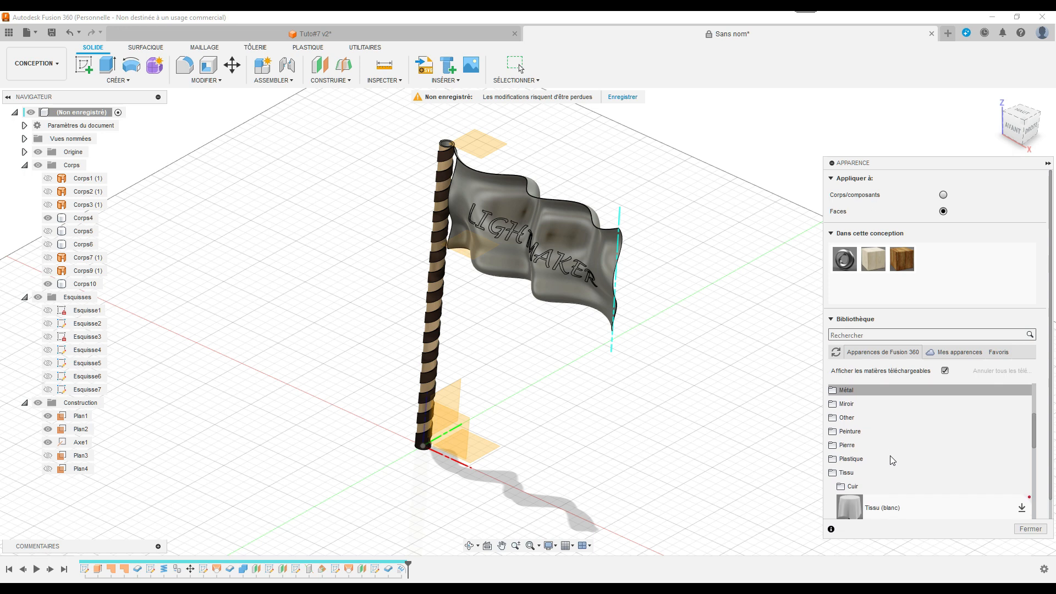
{"action": "scroll", "coordinate": [891, 462], "scroll_direction": "down", "scroll_amount": 3}
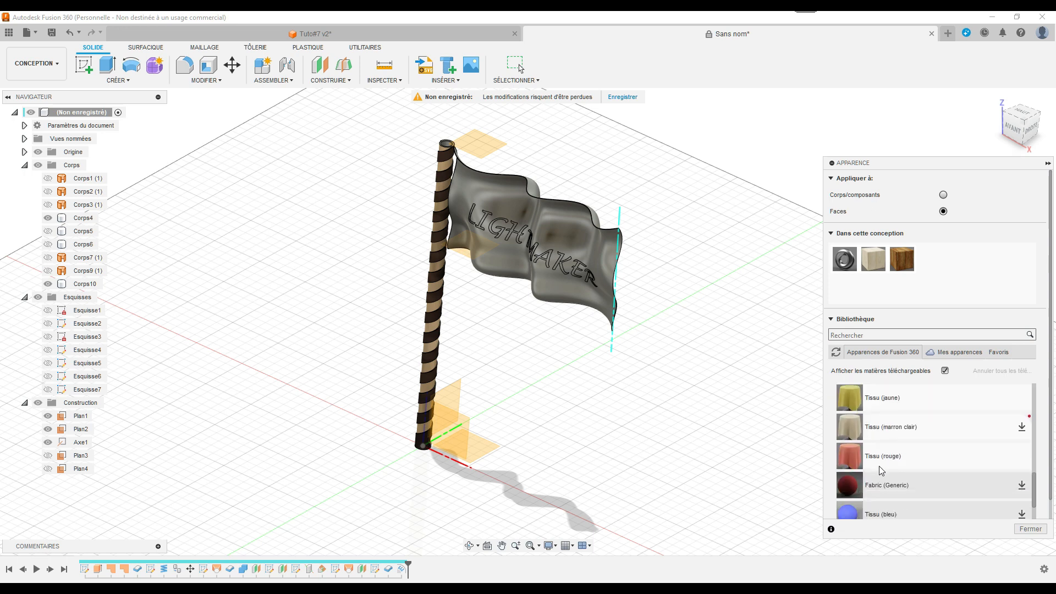
{"action": "left_click", "coordinate": [943, 195]}
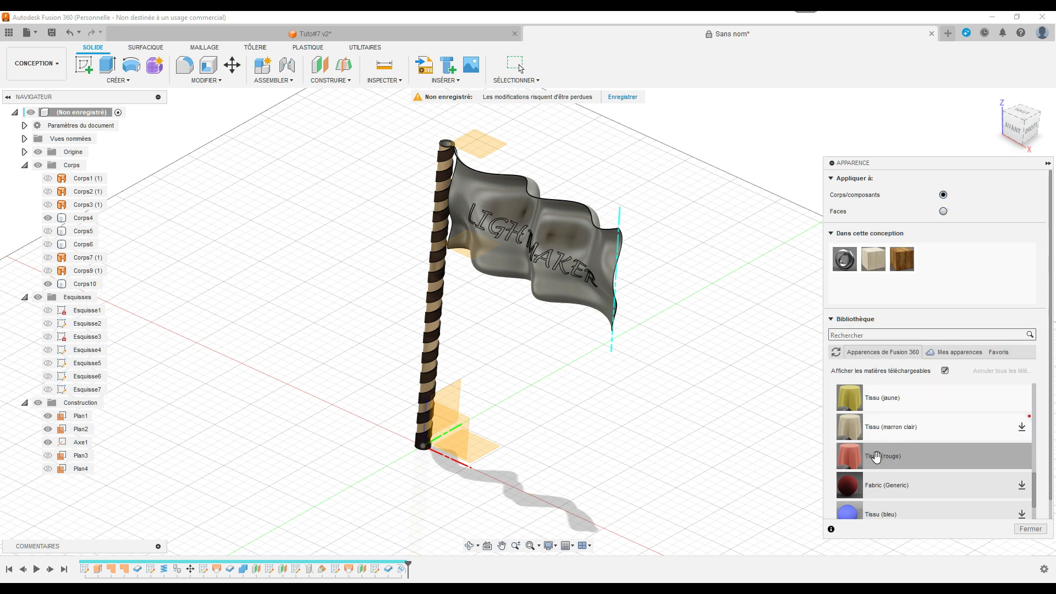
{"action": "left_click_drag", "start_coordinate": [875, 456], "coordinate": [581, 284]}
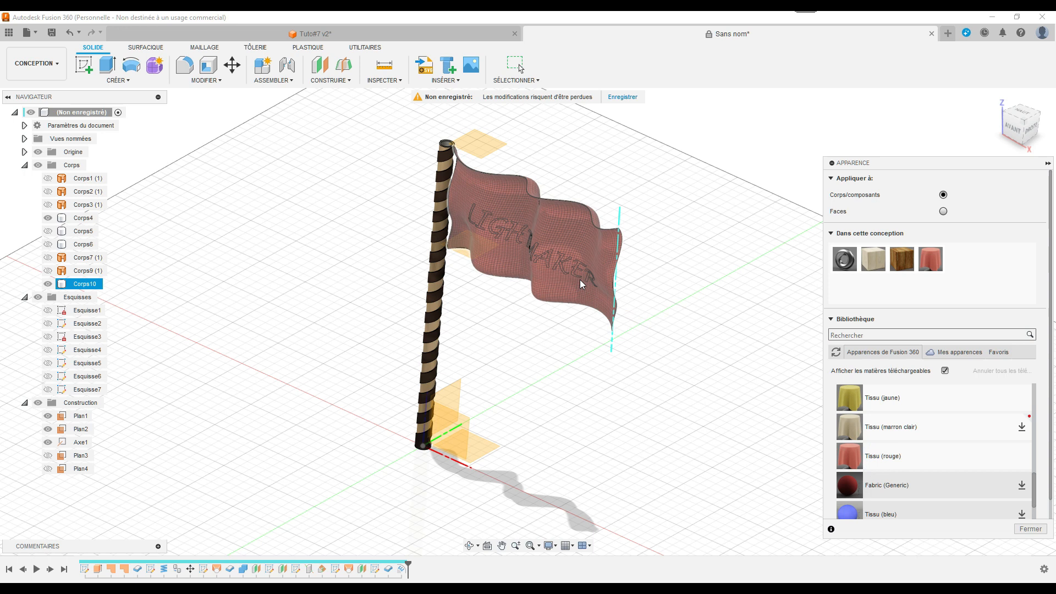
- Apply the Tissu (jaune) appearance to only the flag's front face, around the LIGHTMAKER letters
{"action": "left_click", "coordinate": [370, 167]}
{"action": "scroll", "coordinate": [370, 167], "scroll_direction": "up", "scroll_amount": 3}
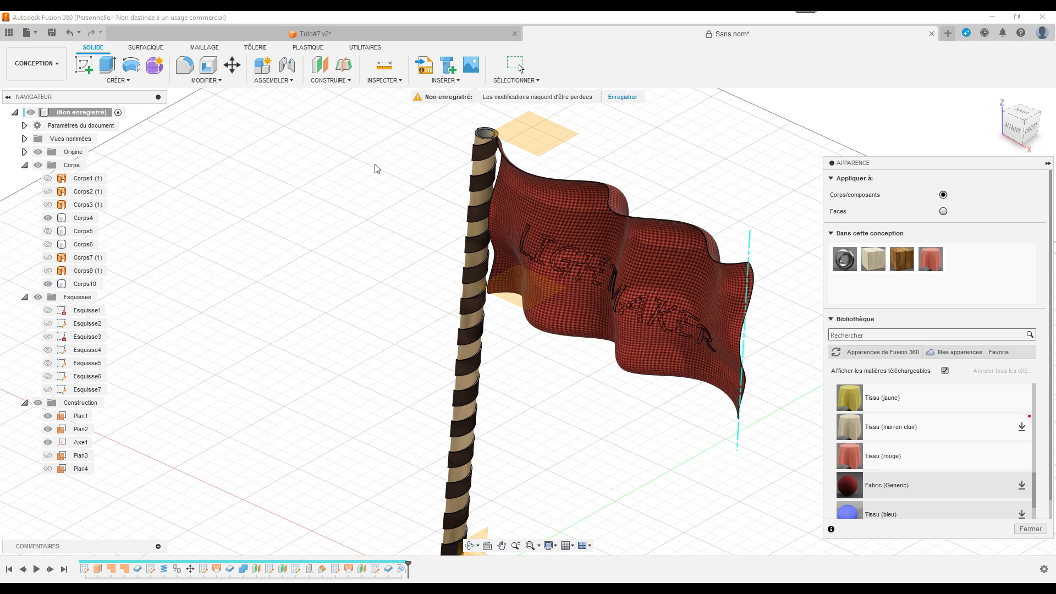
{"action": "left_click", "coordinate": [613, 364]}
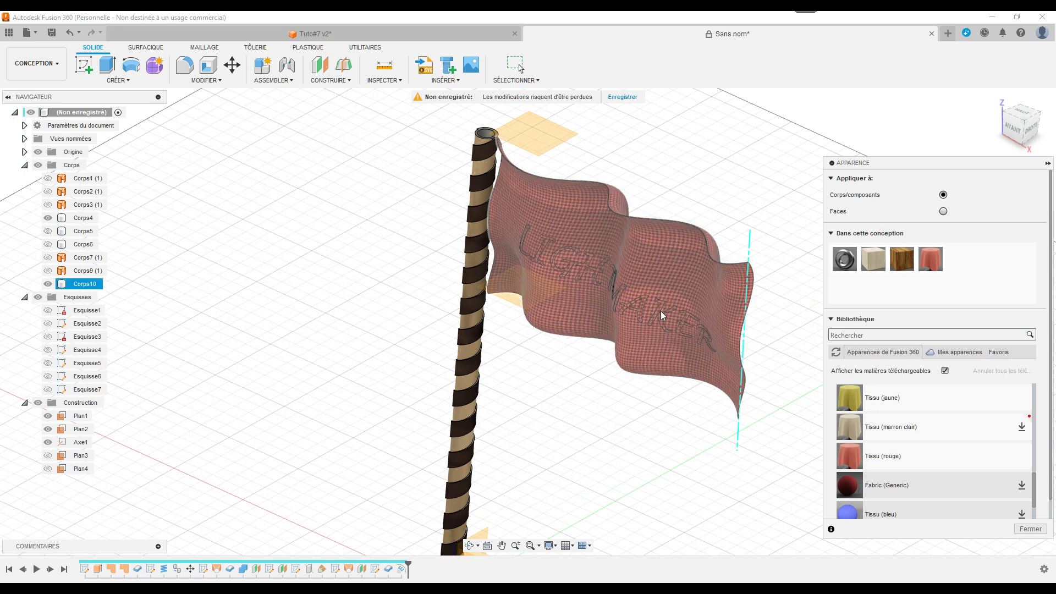
{"action": "left_click", "coordinate": [778, 431]}
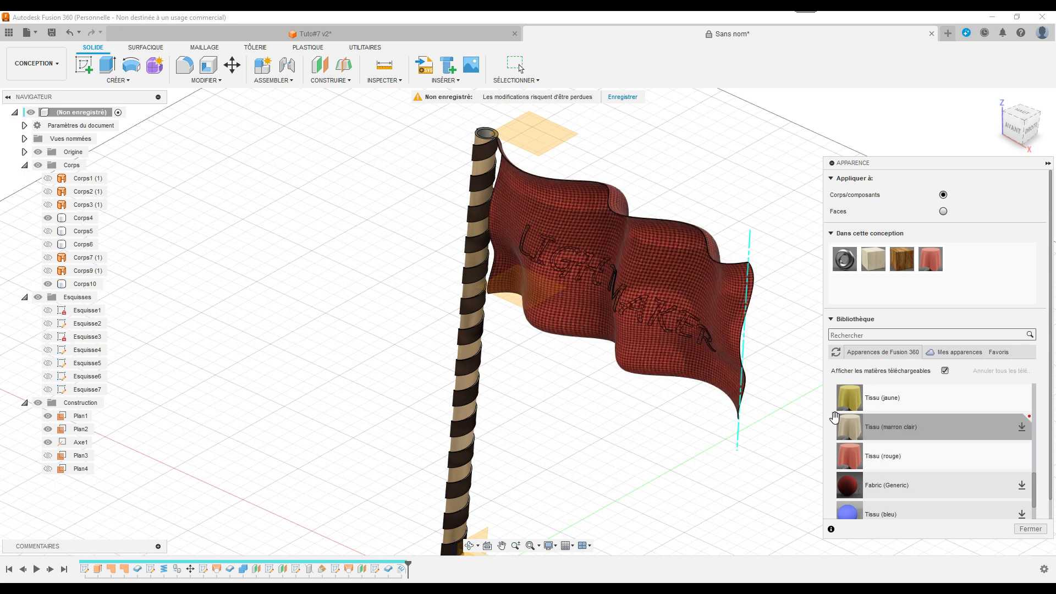
{"action": "left_click", "coordinate": [943, 213]}
{"action": "left_click_drag", "start_coordinate": [871, 395], "coordinate": [661, 277]}
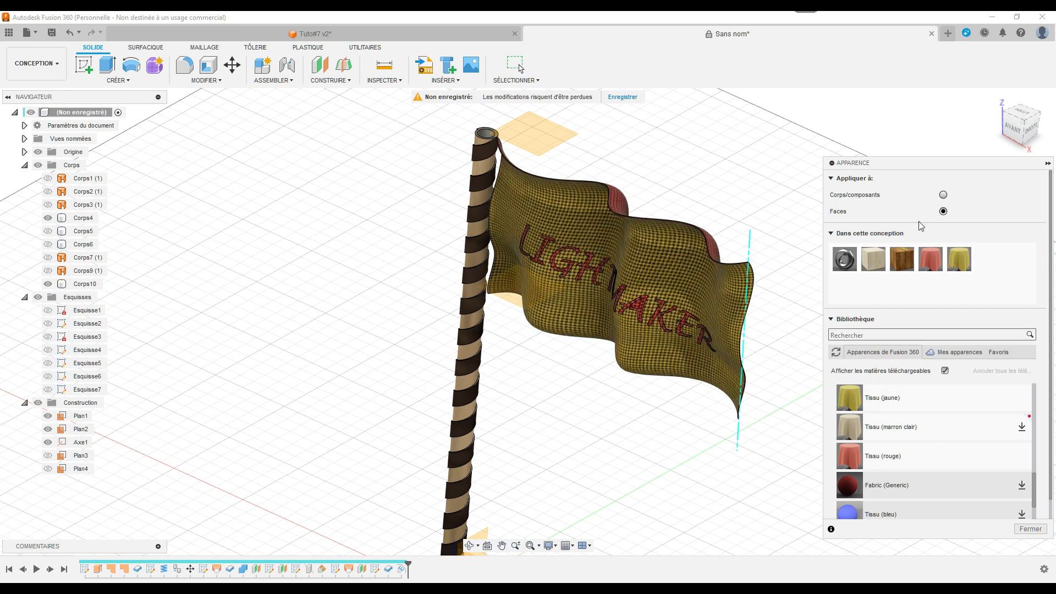
- Apply the Tissu (jaune) appearance to the enclosed face inside the letter A and close the appearance settings
{"action": "left_click_drag", "start_coordinate": [1017, 124], "coordinate": [1017, 114]}
{"action": "scroll", "coordinate": [703, 250], "scroll_direction": "up", "scroll_amount": 3}
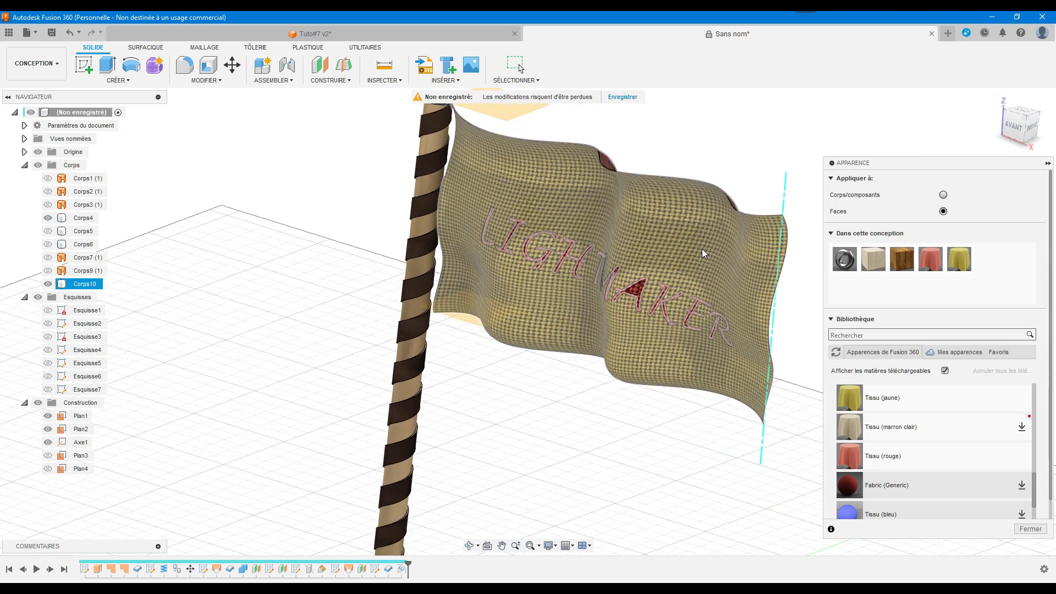
{"action": "left_click_drag", "start_coordinate": [849, 391], "coordinate": [654, 279]}
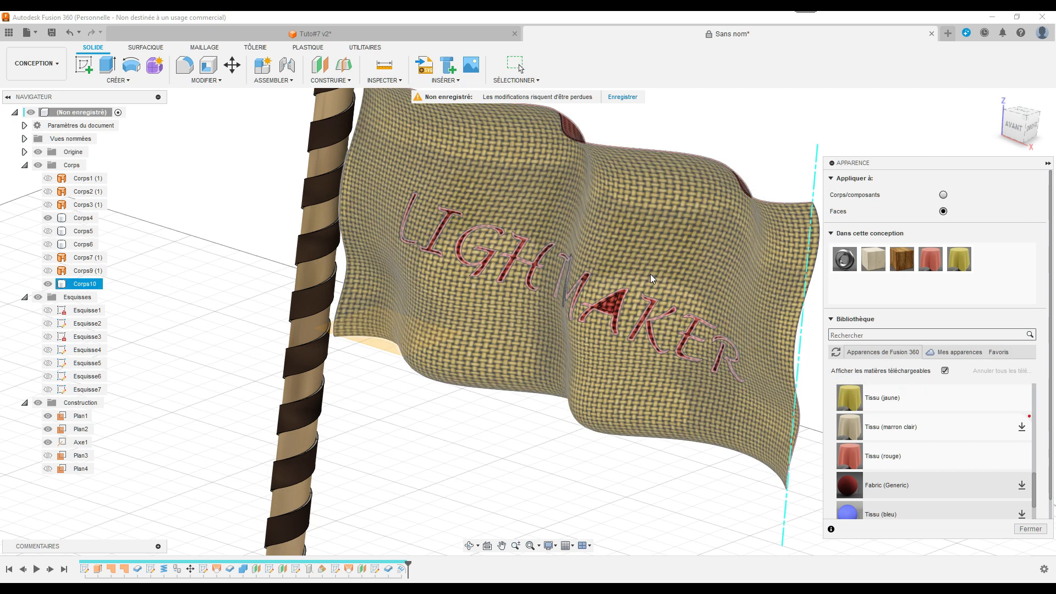
{"action": "scroll", "coordinate": [654, 279], "scroll_direction": "up", "scroll_amount": 5}
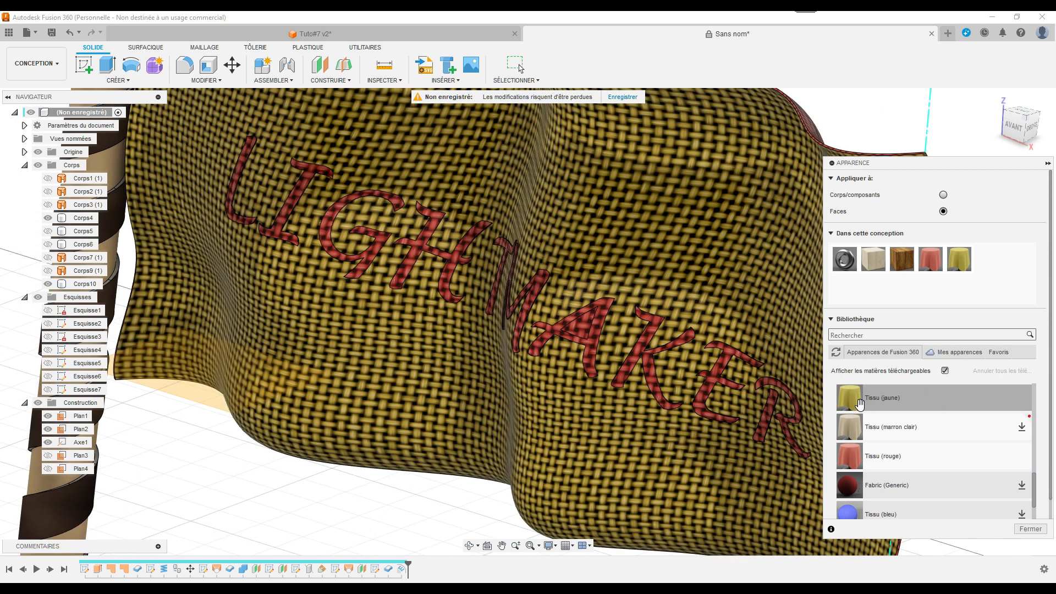
{"action": "left_click_drag", "start_coordinate": [857, 401], "coordinate": [583, 332]}
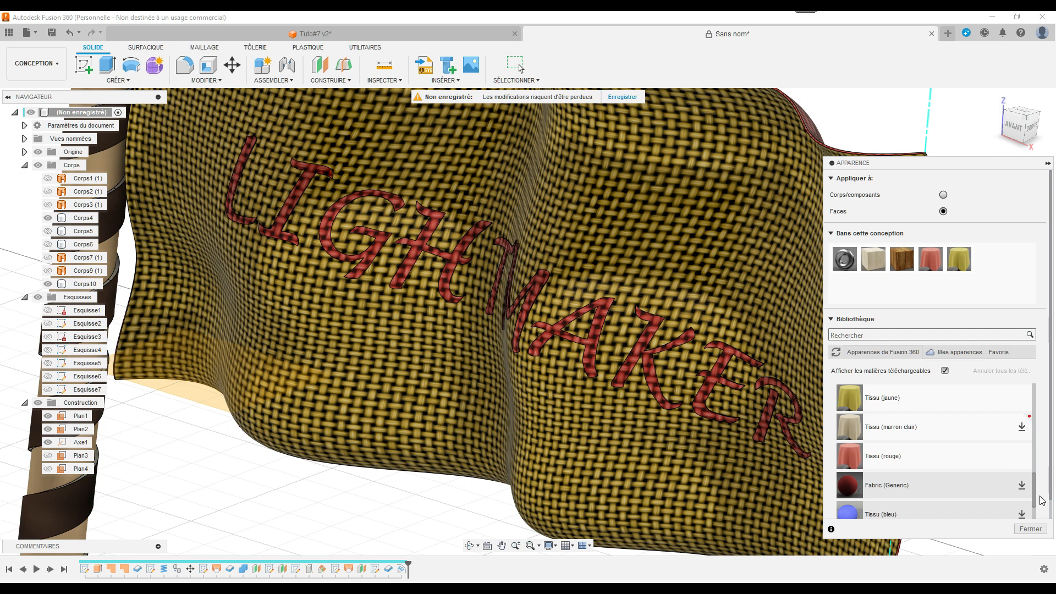
{"action": "left_click", "coordinate": [1030, 528]}
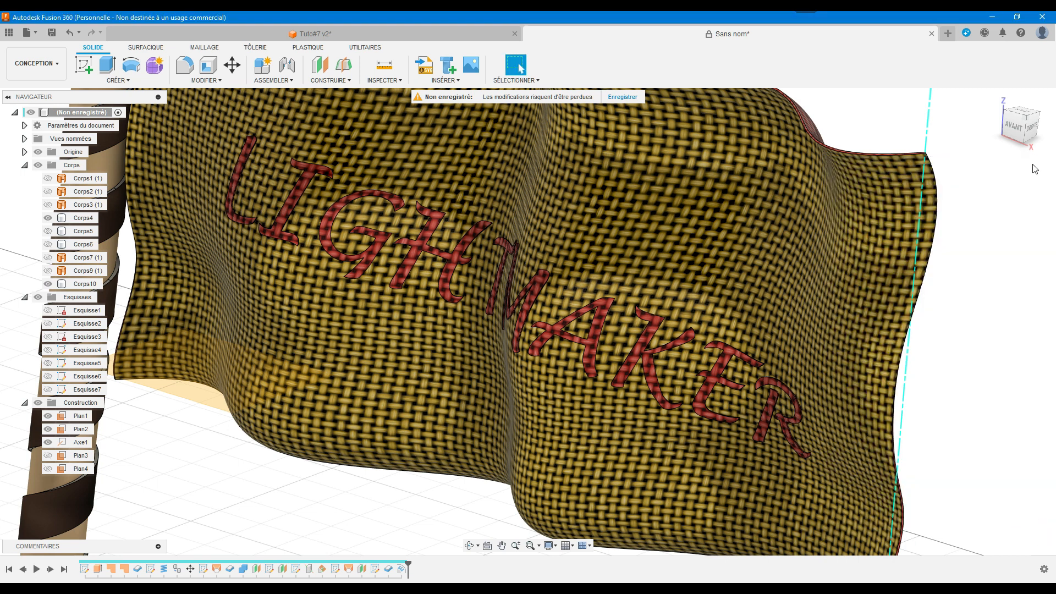
{"action": "left_click", "coordinate": [996, 100]}
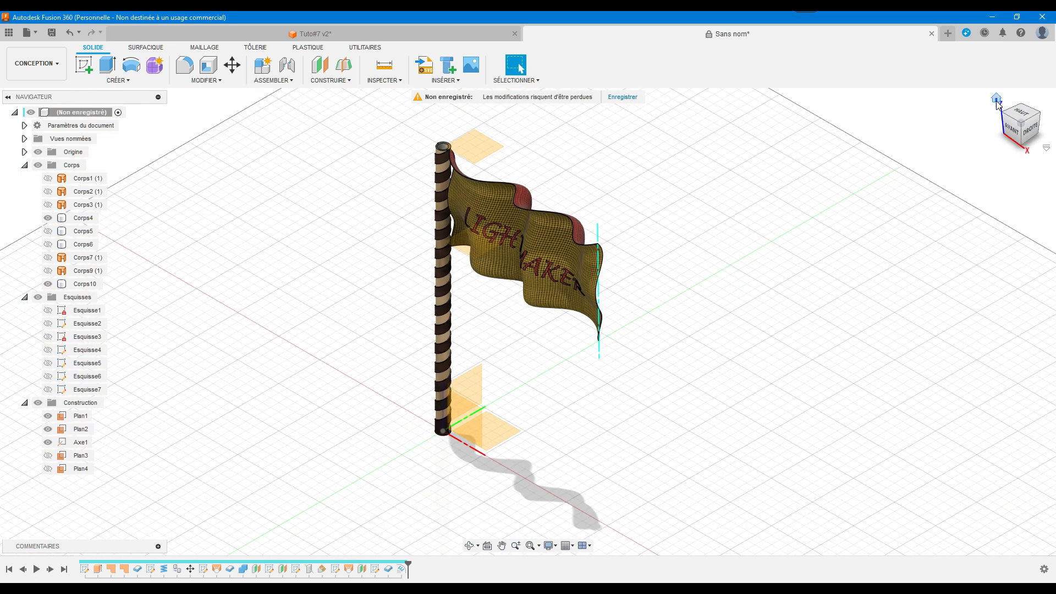
{"action": "mouse_move", "coordinate": [1004, 116]}
{"action": "left_mouse_down"}
{"action": "mouse_move", "coordinate": [1051, 103]}
{"action": "mouse_move", "coordinate": [1034, 165]}
{"action": "mouse_move", "coordinate": [1023, 118]}
{"action": "mouse_move", "coordinate": [1011, 132]}
{"action": "left_mouse_up"}
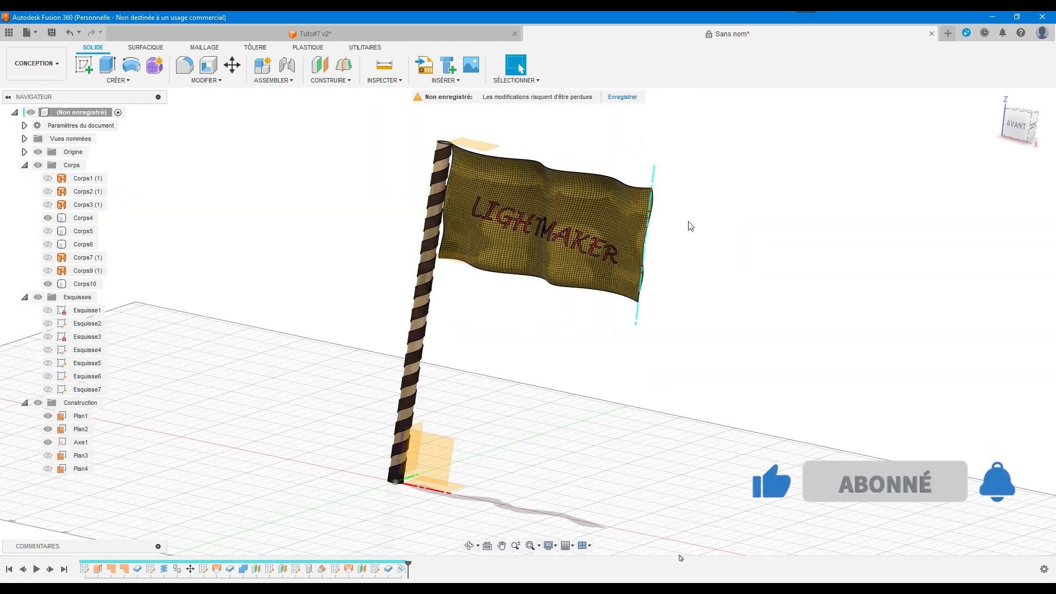